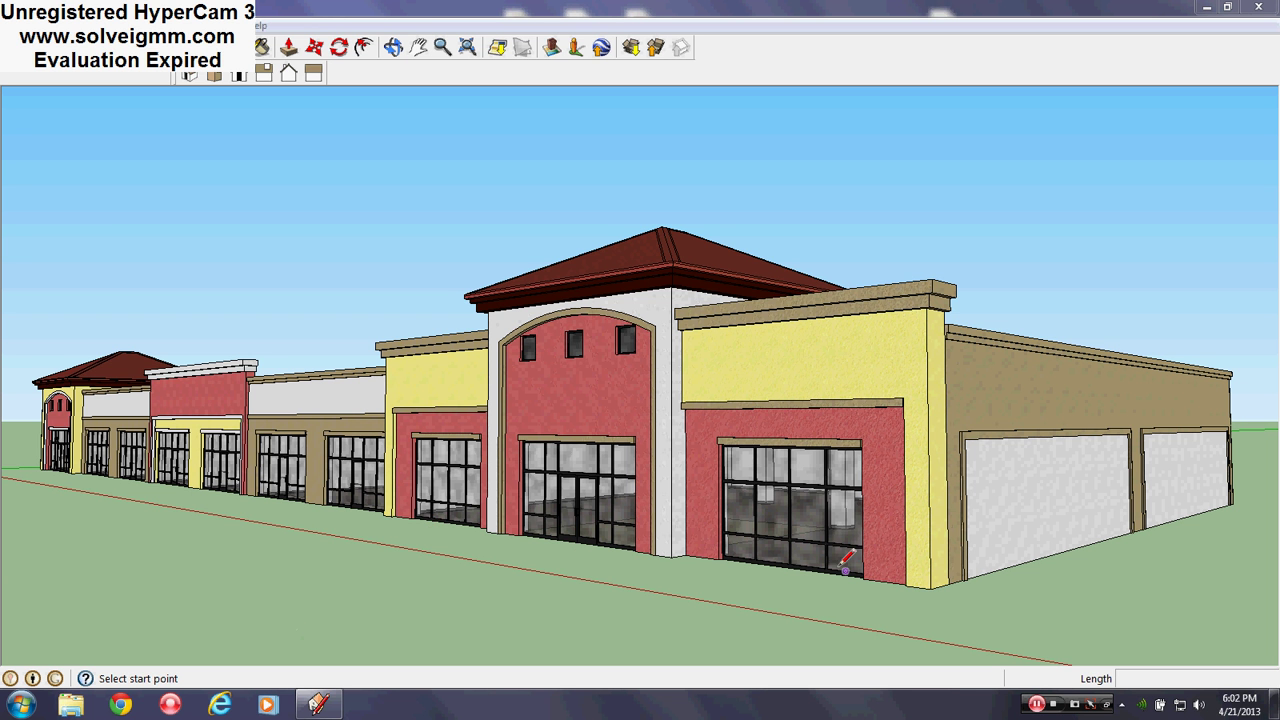
Examine the shopping center's front facade and the double-door storefront below the arched red wall
middle_click_drag(745, 497, 614, 540)
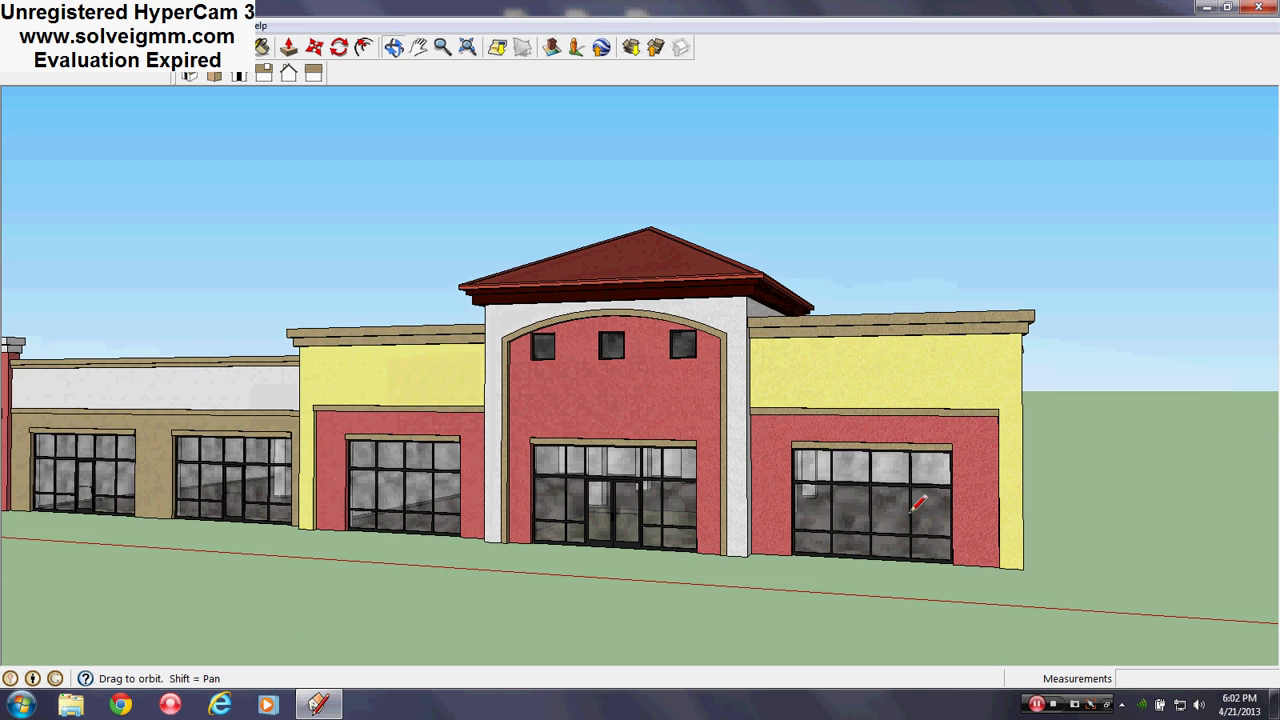
scroll(614, 540, "up", 5)
scroll(614, 540, "down", 5)
scroll(691, 449, "up", 5)
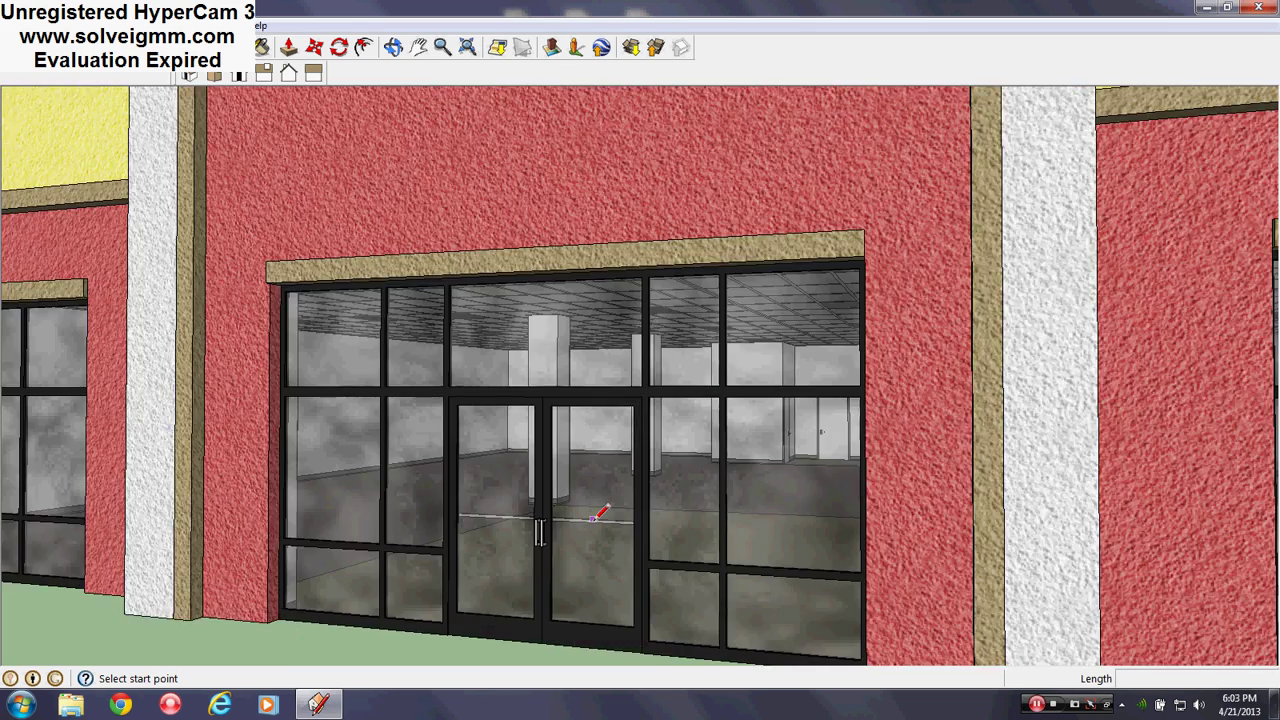
scroll(600, 513, "up", 4)
middle_click_drag(600, 523, 873, 507)
scroll(731, 514, "down", 5)
mouse_move(731, 514)
middle_mouse_down()
mouse_move(809, 491)
mouse_move(571, 509)
mouse_move(549, 477)
middle_mouse_up()
scroll(549, 477, "up", 3)
scroll(756, 400, "up", 4)
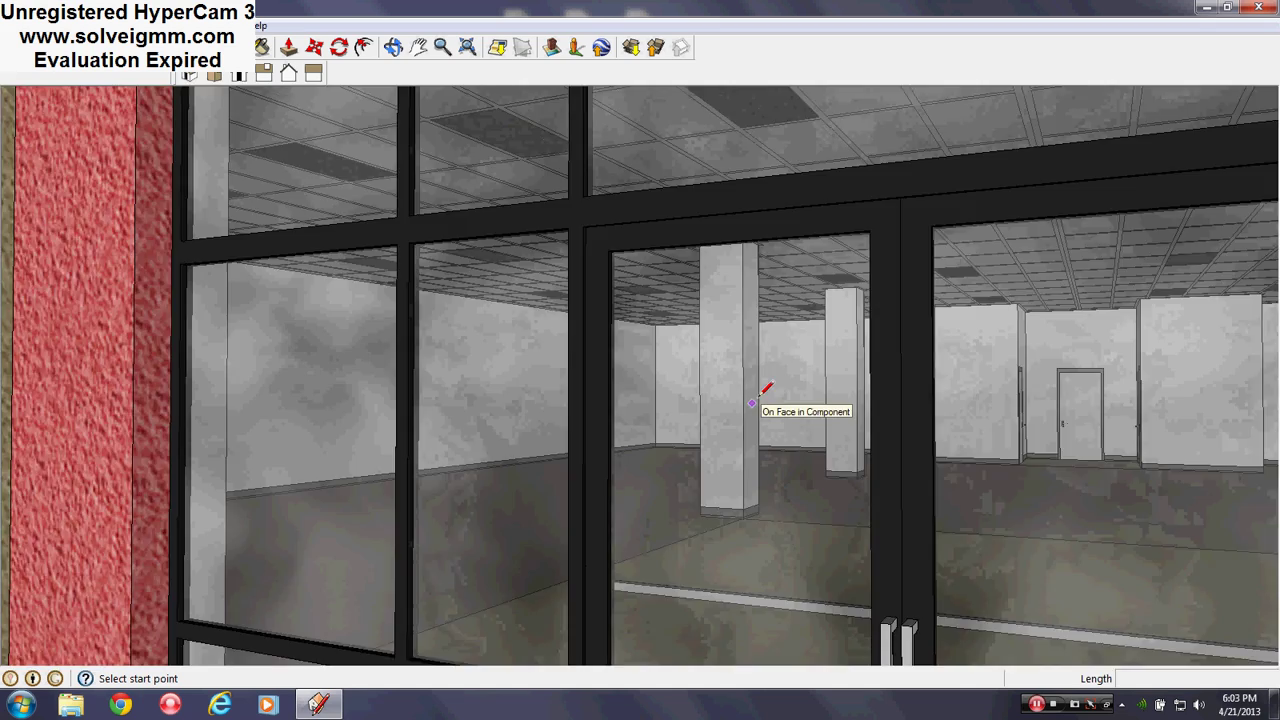
Inspect the interior of the large retail unit, including its columns, ceiling grid, flooring and rear doorway alcove
mouse_move(770, 393)
middle_mouse_down()
mouse_move(986, 214)
mouse_move(980, 240)
mouse_move(384, 237)
mouse_move(300, 203)
mouse_move(500, 234)
mouse_move(657, 289)
mouse_move(229, 280)
mouse_move(543, 371)
mouse_move(536, 273)
mouse_move(600, 274)
mouse_move(577, 366)
mouse_move(368, 400)
mouse_move(583, 260)
mouse_move(810, 242)
middle_mouse_up()
middle_click_drag(511, 125, 586, 183)
mouse_move(585, 227)
middle_mouse_down()
mouse_move(829, 420)
mouse_move(766, 243)
middle_mouse_up()
mouse_move(751, 434)
middle_mouse_down()
mouse_move(725, 509)
mouse_move(789, 568)
middle_mouse_up()
middle_click_drag(651, 370, 657, 428)
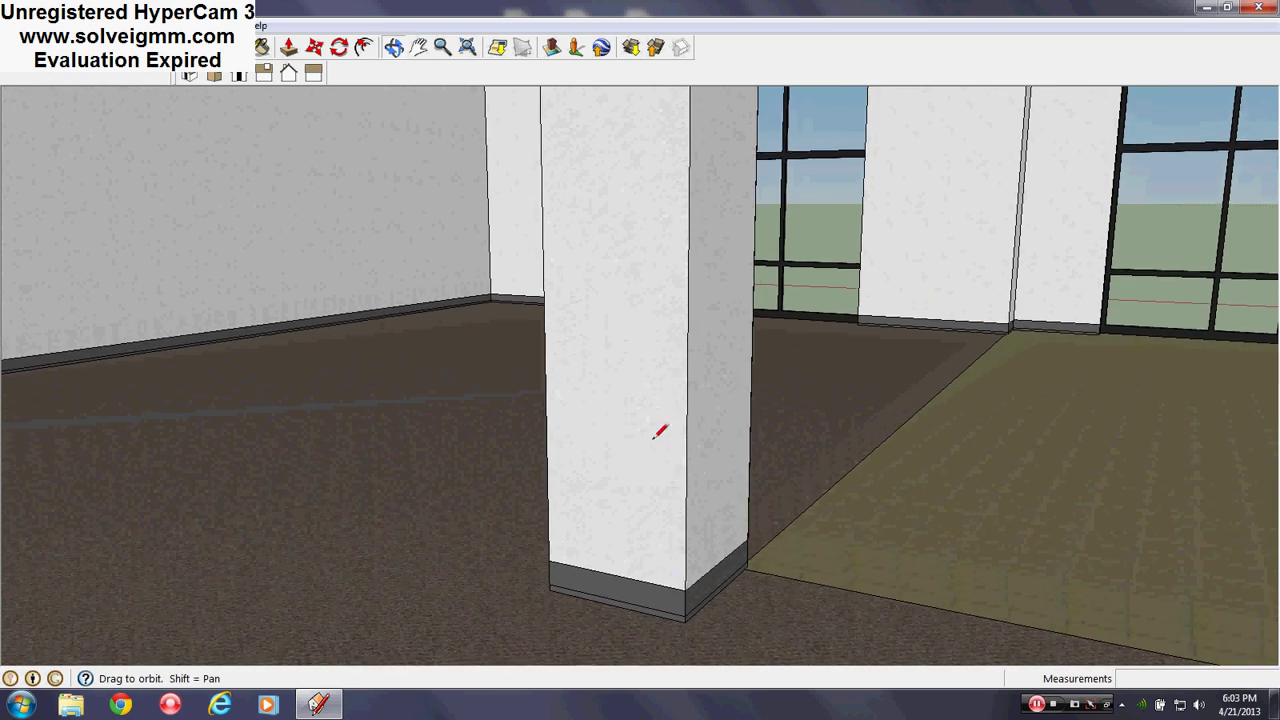
mouse_move(531, 534)
middle_mouse_down()
mouse_move(354, 297)
mouse_move(431, 302)
mouse_move(843, 263)
mouse_move(394, 300)
mouse_move(329, 489)
mouse_move(591, 572)
mouse_move(971, 563)
mouse_move(966, 529)
mouse_move(734, 617)
mouse_move(984, 551)
mouse_move(1143, 537)
mouse_move(937, 440)
middle_mouse_up()
mouse_move(715, 350)
middle_mouse_down()
mouse_move(786, 429)
mouse_move(669, 437)
mouse_move(1016, 478)
mouse_move(526, 477)
mouse_move(1009, 466)
mouse_move(760, 494)
mouse_move(508, 400)
middle_mouse_up()
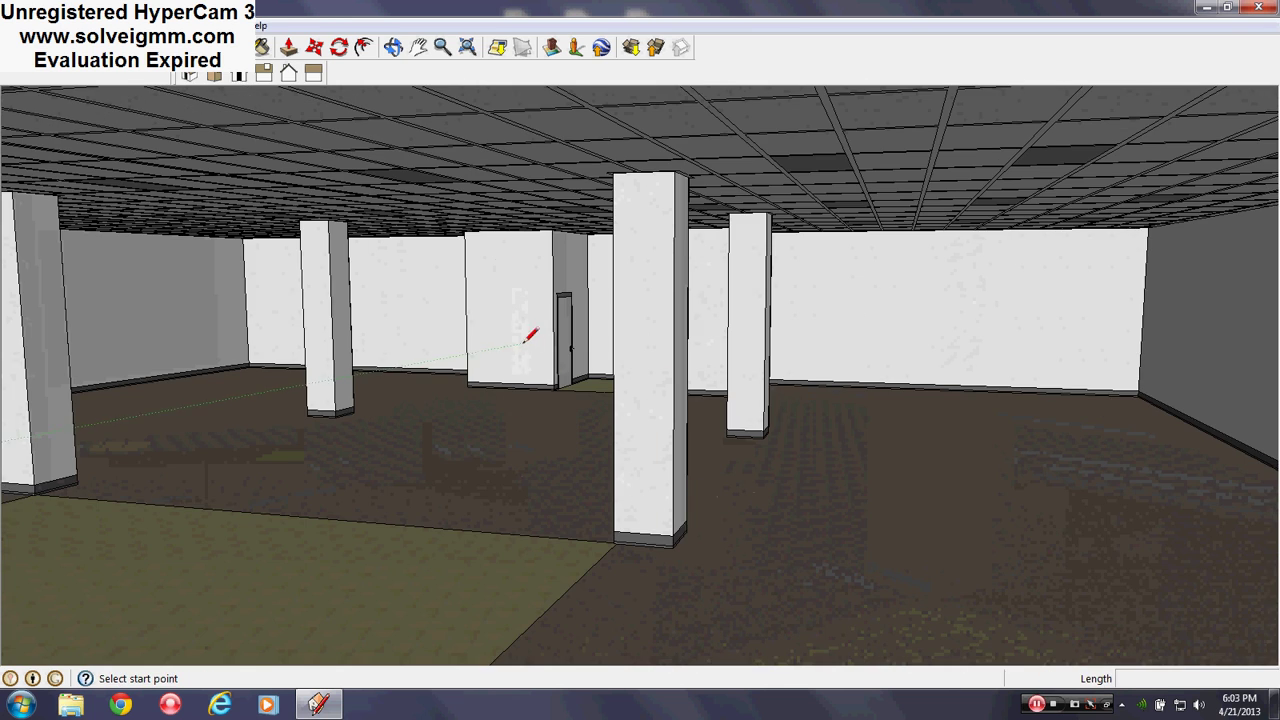
scroll(530, 335, "up", 5)
mouse_move(606, 323)
middle_mouse_down()
mouse_move(417, 371)
mouse_move(648, 358)
mouse_move(714, 443)
middle_mouse_up()
mouse_move(843, 537)
middle_mouse_down()
mouse_move(814, 491)
mouse_move(597, 472)
middle_mouse_up()
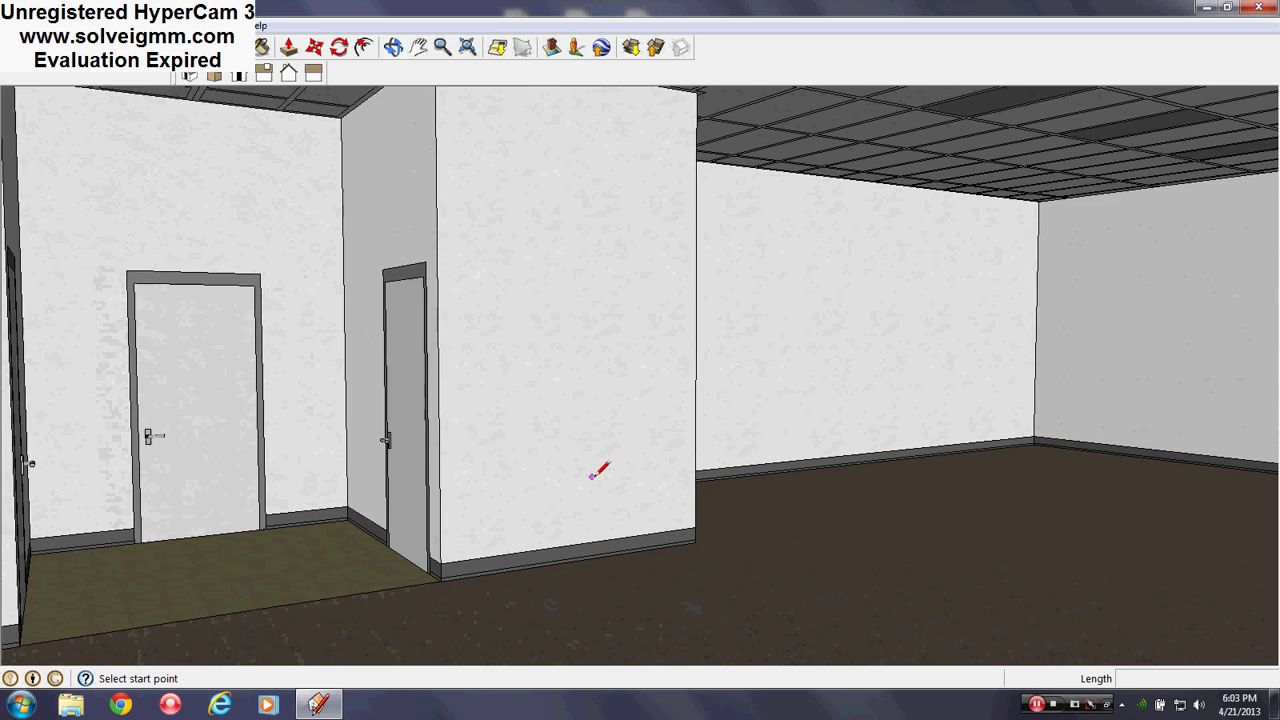
scroll(597, 472, "down", 2)
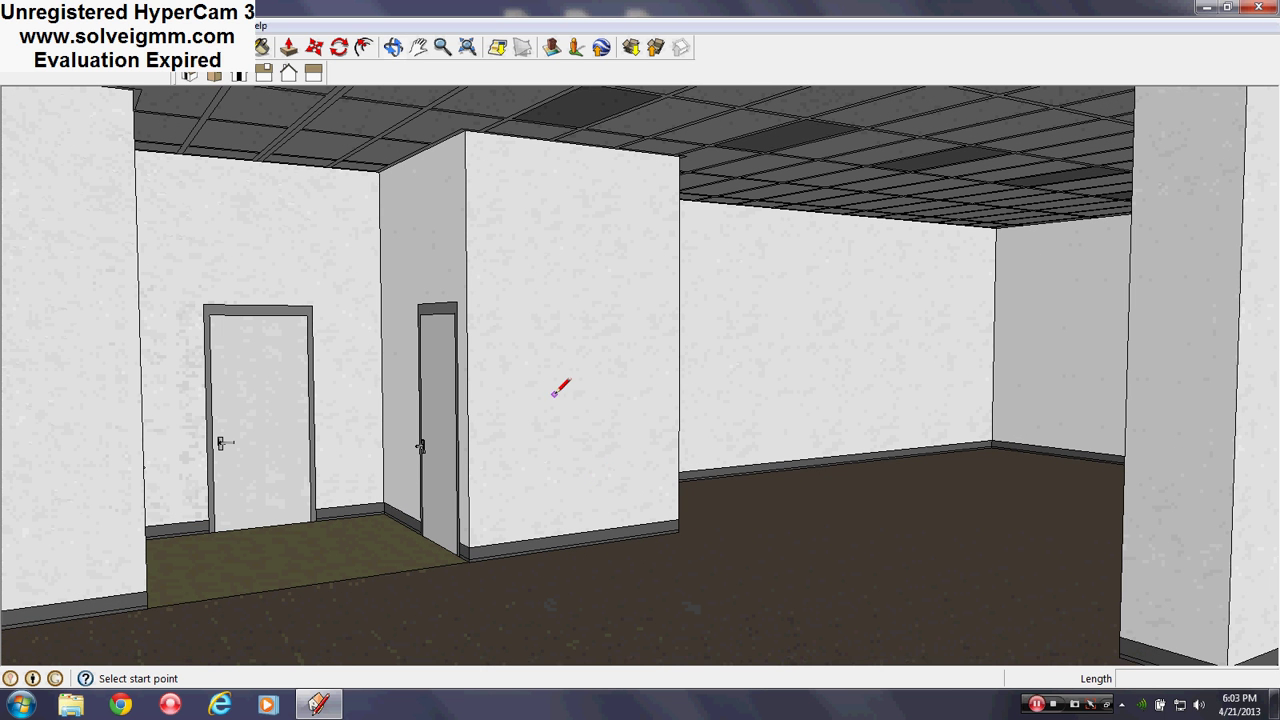
Inspect the back room behind the retail unit, including the roll-up door, block wall and exit door
scroll(216, 368, "up", 10)
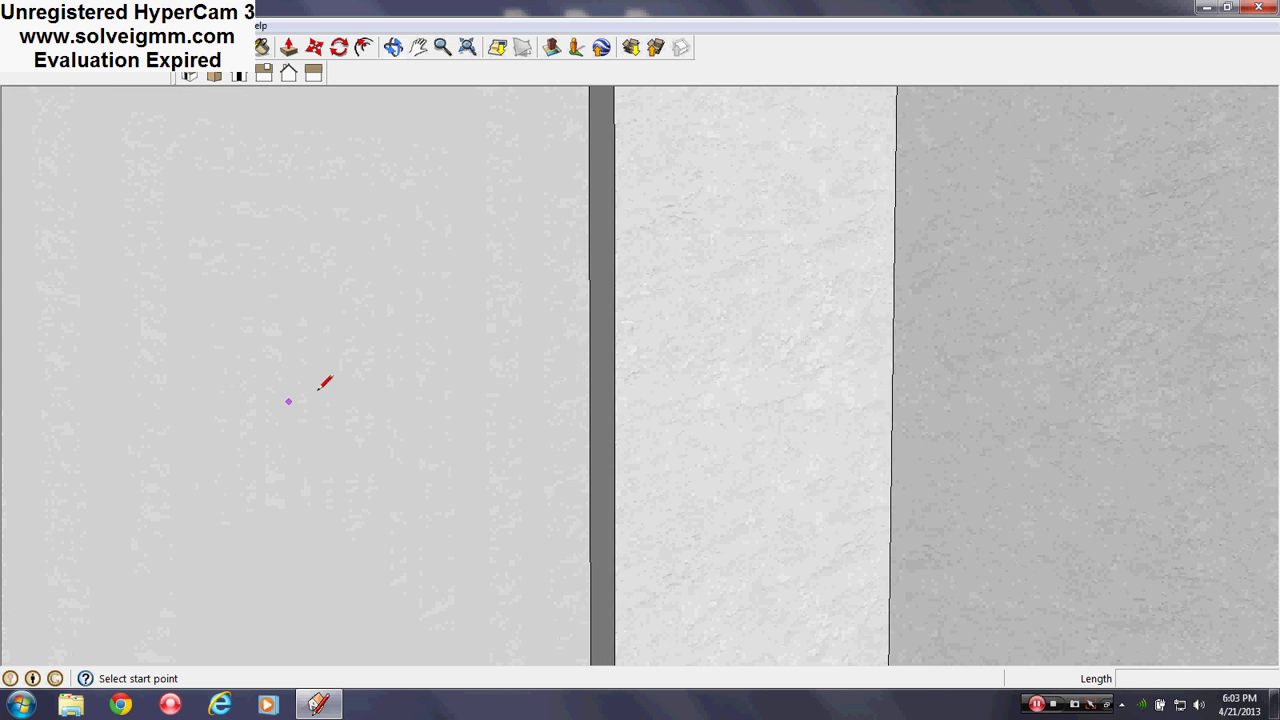
middle_click_drag(347, 376, 800, 690)
mouse_move(900, 450)
middle_mouse_down()
mouse_move(1273, 633)
mouse_move(691, 347)
mouse_move(706, 309)
mouse_move(380, 371)
mouse_move(470, 420)
mouse_move(271, 409)
mouse_move(126, 380)
mouse_move(863, 443)
mouse_move(554, 466)
mouse_move(480, 451)
mouse_move(866, 523)
mouse_move(683, 494)
mouse_move(831, 514)
mouse_move(934, 483)
mouse_move(669, 481)
mouse_move(1163, 506)
mouse_move(923, 523)
mouse_move(271, 457)
mouse_move(786, 463)
mouse_move(520, 491)
mouse_move(845, 492)
mouse_move(909, 457)
mouse_move(608, 418)
middle_mouse_up()
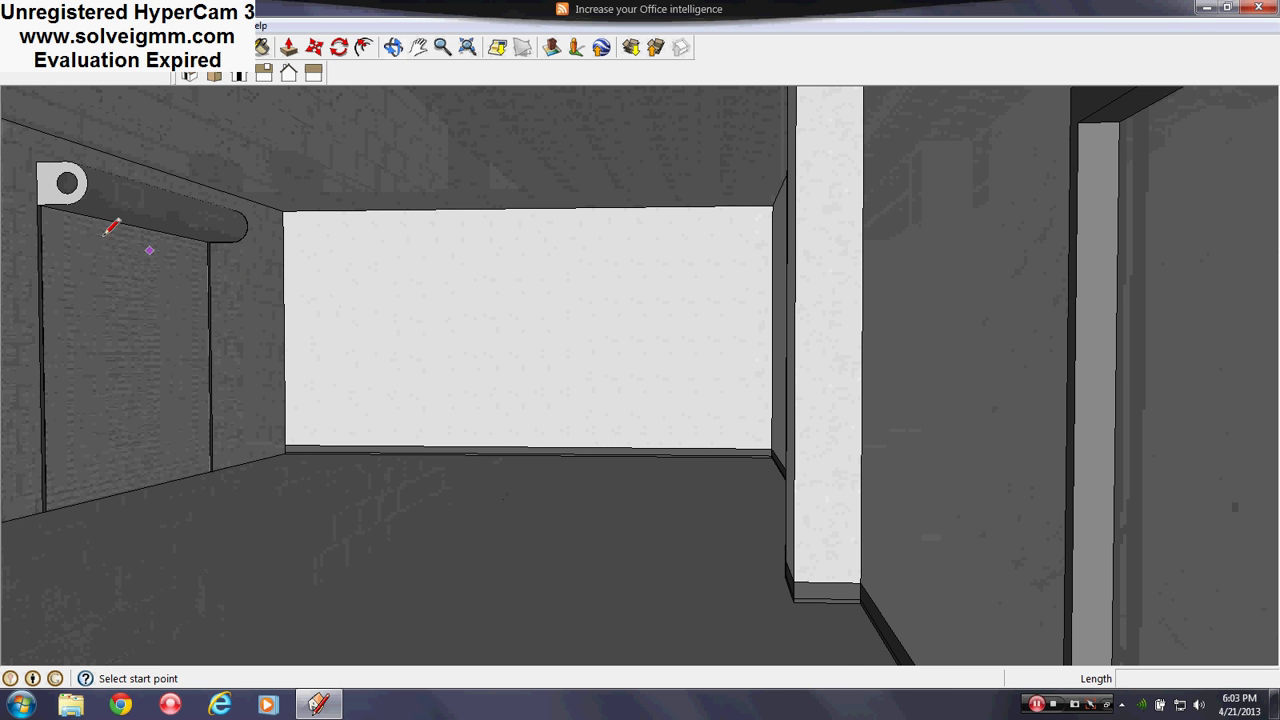
mouse_move(83, 402)
middle_mouse_down()
mouse_move(343, 331)
mouse_move(443, 371)
mouse_move(249, 397)
mouse_move(527, 390)
middle_mouse_up()
mouse_move(257, 406)
middle_mouse_down("shift")
mouse_move(400, 394)
mouse_move(1263, 411)
middle_mouse_up("shift")
mouse_move(434, 407)
middle_mouse_down("shift")
mouse_move(898, 419)
mouse_move(583, 437)
mouse_move(491, 411)
mouse_move(820, 397)
mouse_move(623, 518)
mouse_move(523, 649)
mouse_move(634, 329)
mouse_move(577, 563)
mouse_move(6, 606)
mouse_move(549, 497)
mouse_move(597, 114)
mouse_move(370, 423)
mouse_move(362, 388)
middle_mouse_up("shift")
key("l")
mouse_move(76, 408)
middle_mouse_down()
mouse_move(214, 250)
mouse_move(626, 471)
mouse_move(955, 533)
middle_mouse_up()
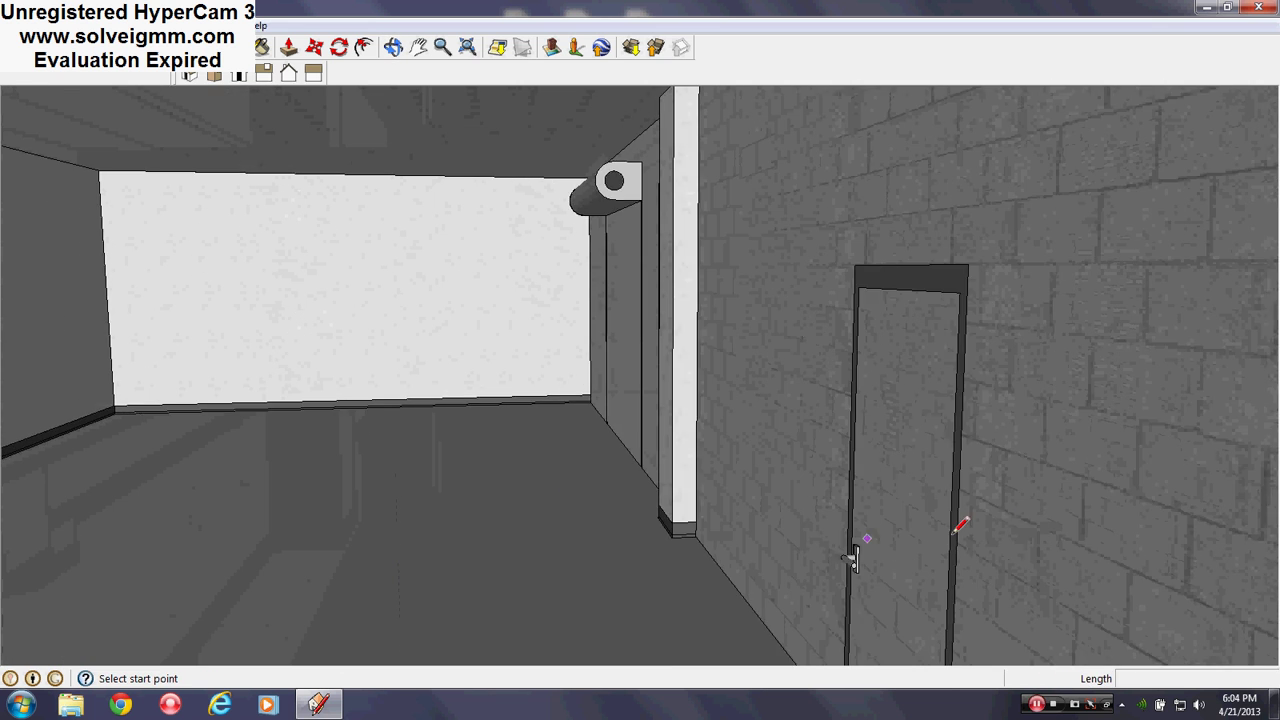
scroll(900, 505, "up", 10)
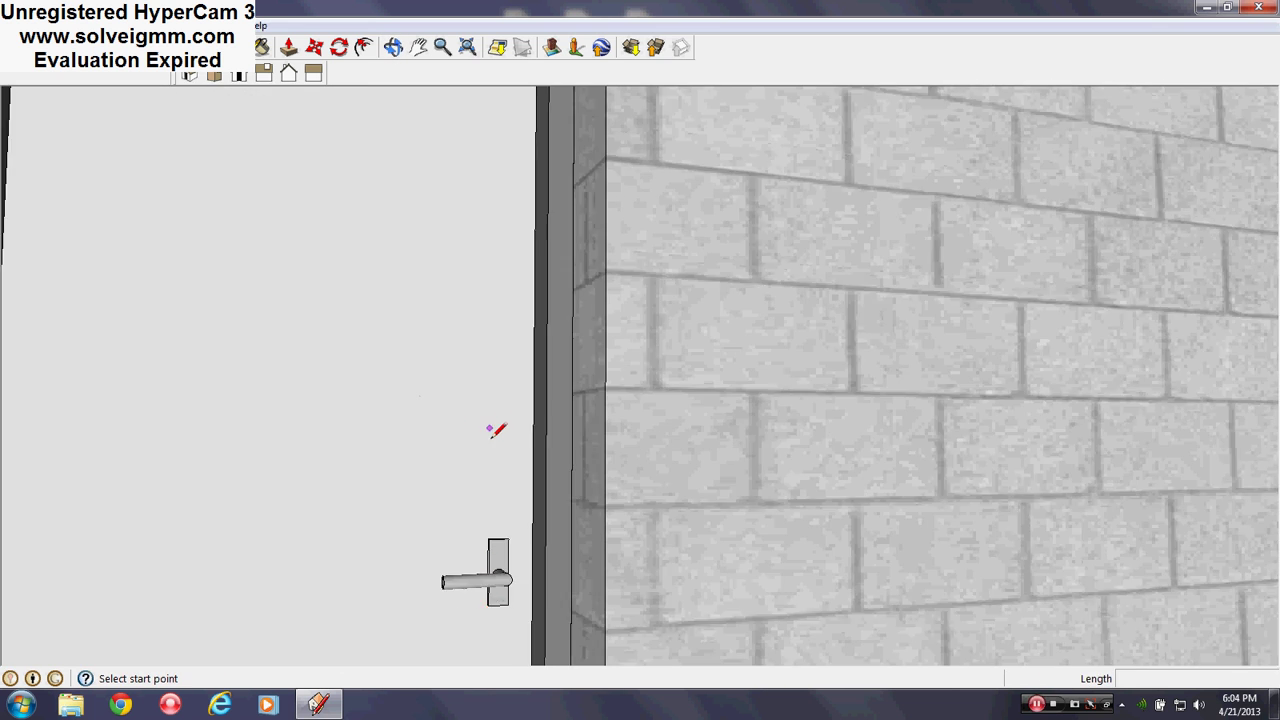
Examine the building's rear block wall from end to end, including its service doors and roll-up loading doors
scroll(495, 432, "down", 12)
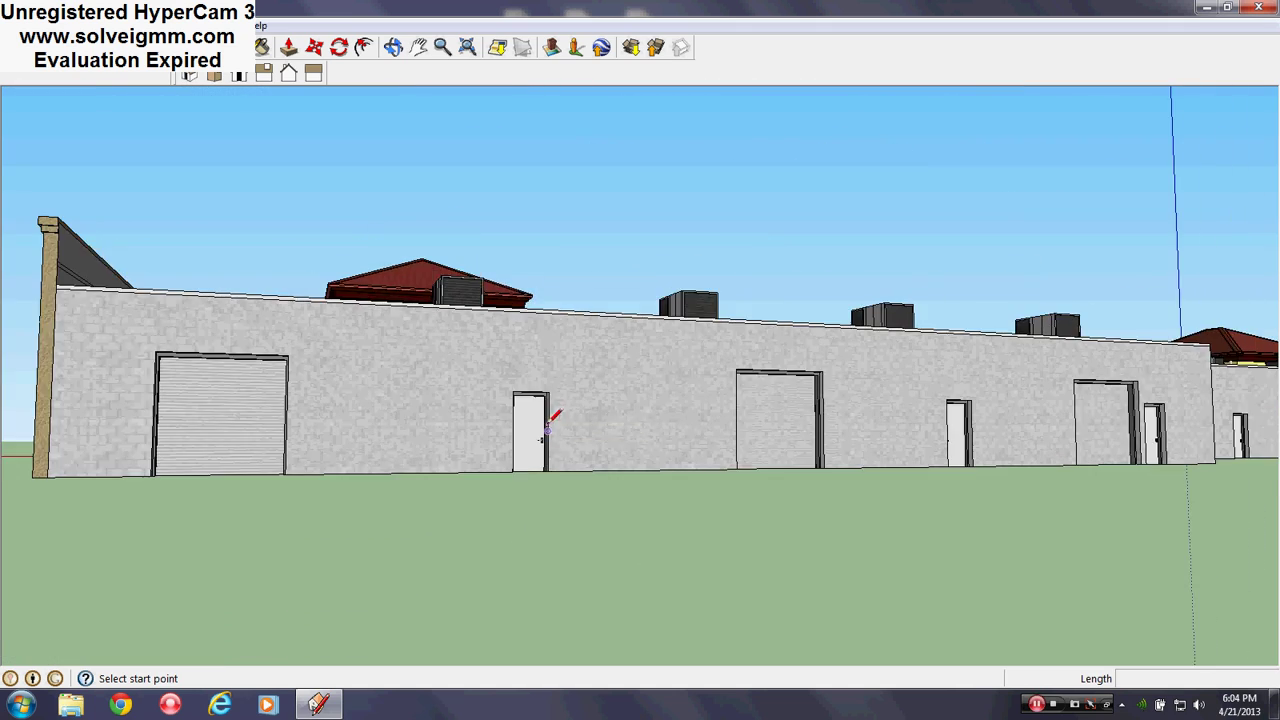
mouse_move(550, 420)
middle_mouse_down()
mouse_move(614, 409)
mouse_move(651, 466)
mouse_move(700, 457)
mouse_move(341, 468)
mouse_move(586, 494)
mouse_move(674, 471)
middle_mouse_up()
scroll(666, 443, "up", 6)
mouse_move(690, 422)
middle_mouse_down()
mouse_move(486, 431)
mouse_move(843, 463)
mouse_move(463, 499)
middle_mouse_up()
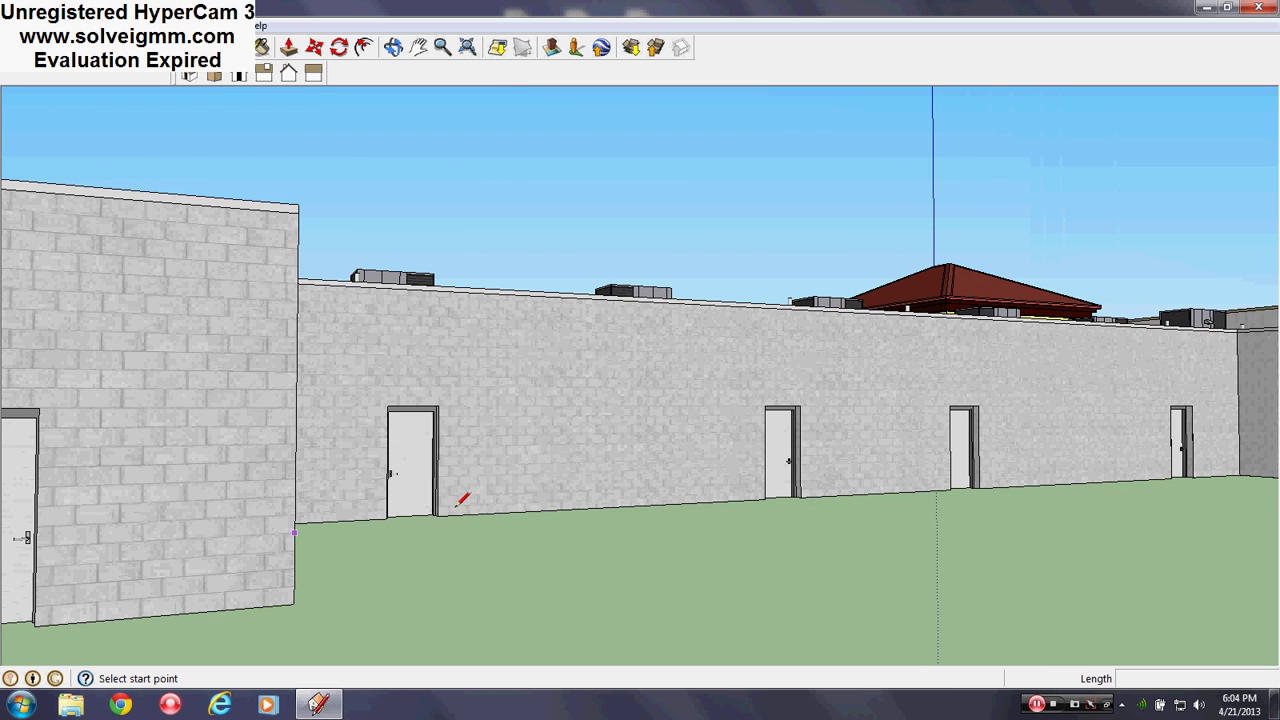
middle_click_drag(1014, 470, 566, 477)
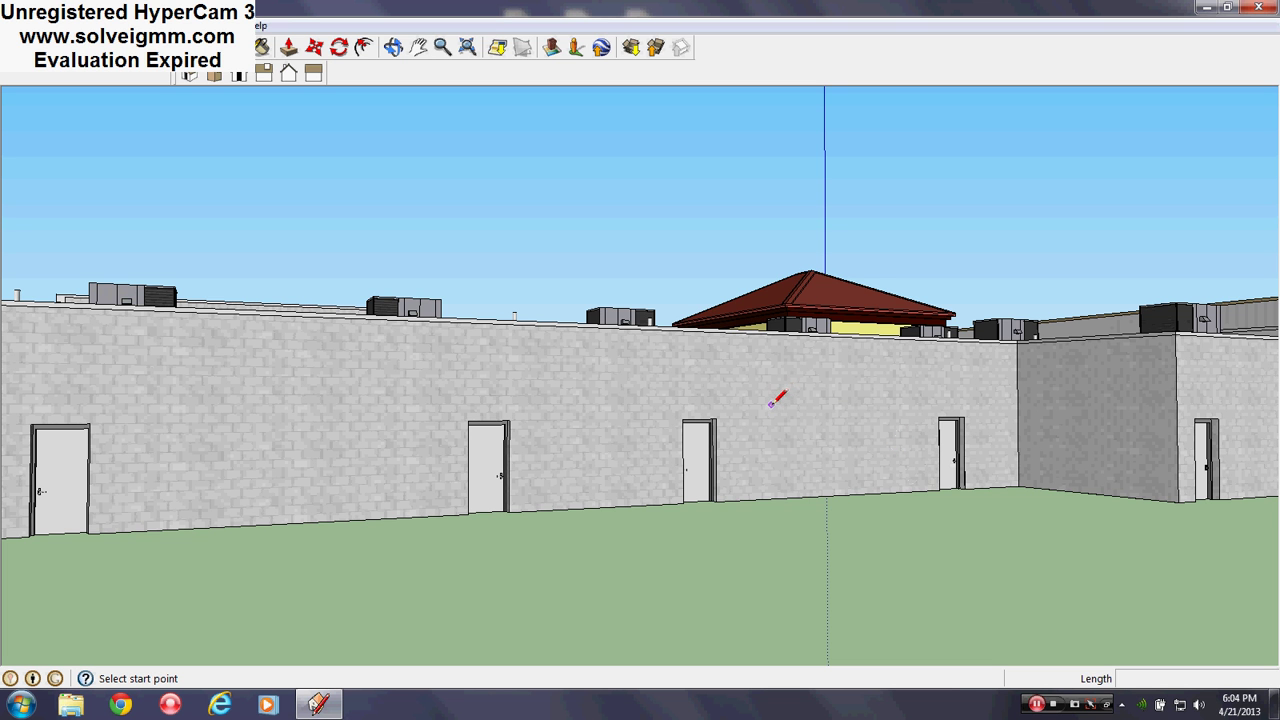
middle_click_drag(763, 445, 512, 445)
middle_click_drag(986, 452, 711, 477)
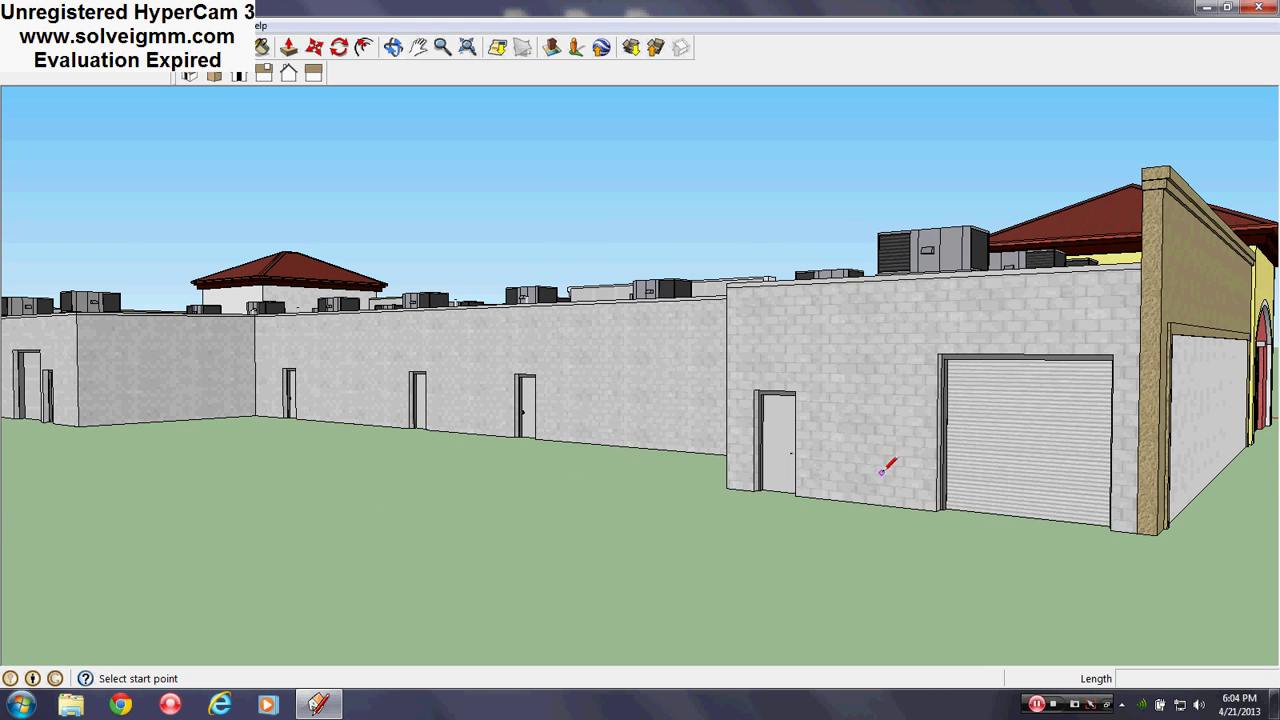
Examine the flat roof from above, including the rows of air-conditioning units, parapets and hipped red towers
middle_click_drag(1016, 428, 688, 545)
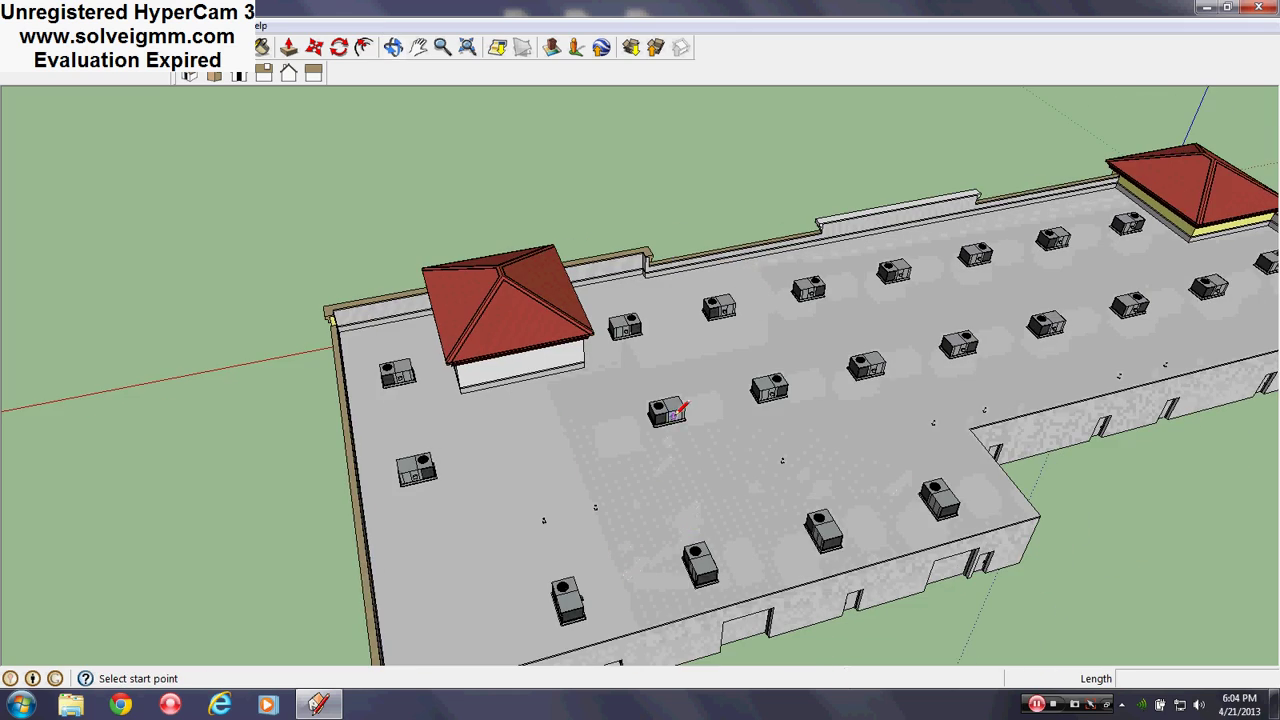
scroll(680, 410, "up", 2)
scroll(677, 400, "up", 5)
middle_click_drag(677, 400, 437, 592)
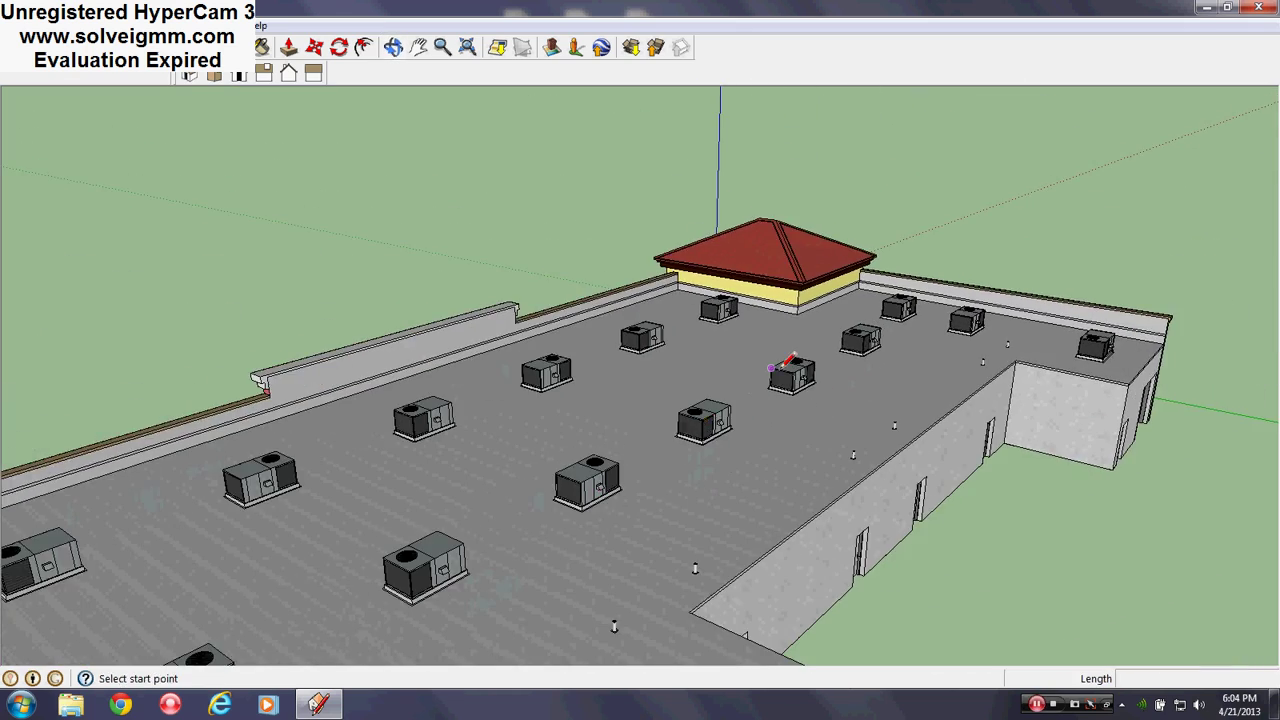
scroll(790, 372, "up", 3)
middle_click_drag(791, 371, 432, 437)
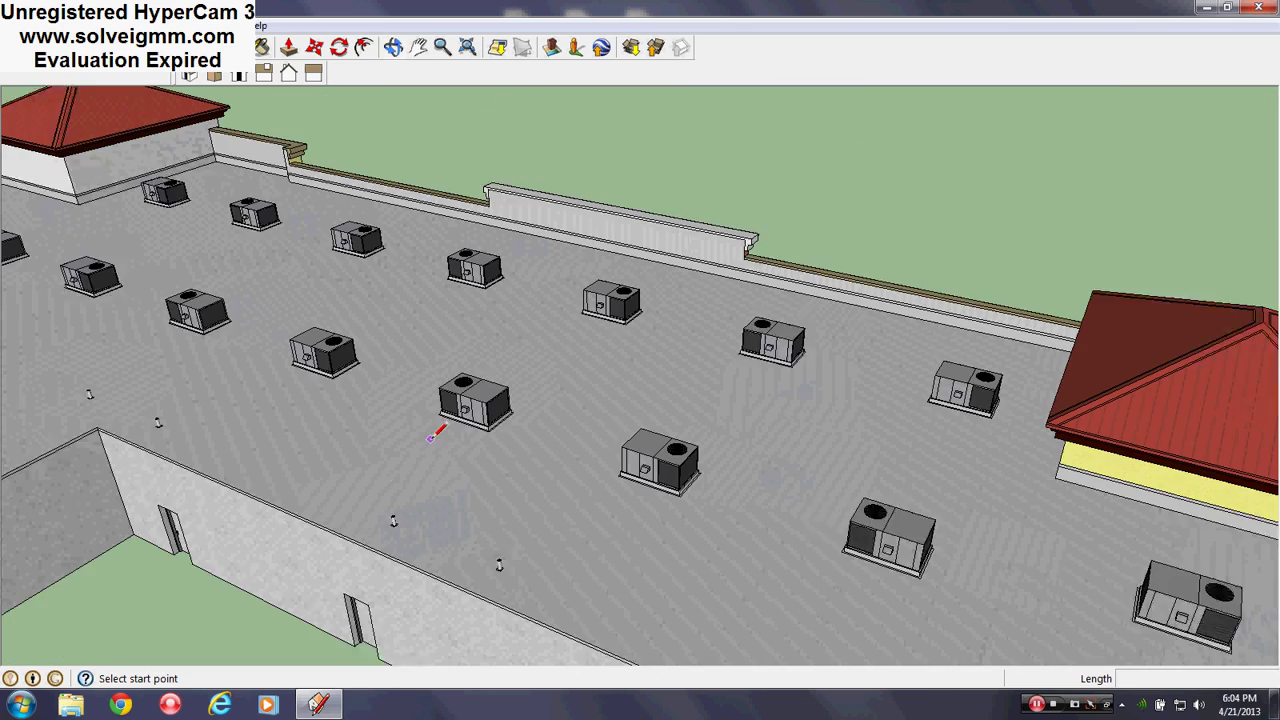
scroll(432, 437, "down", 1)
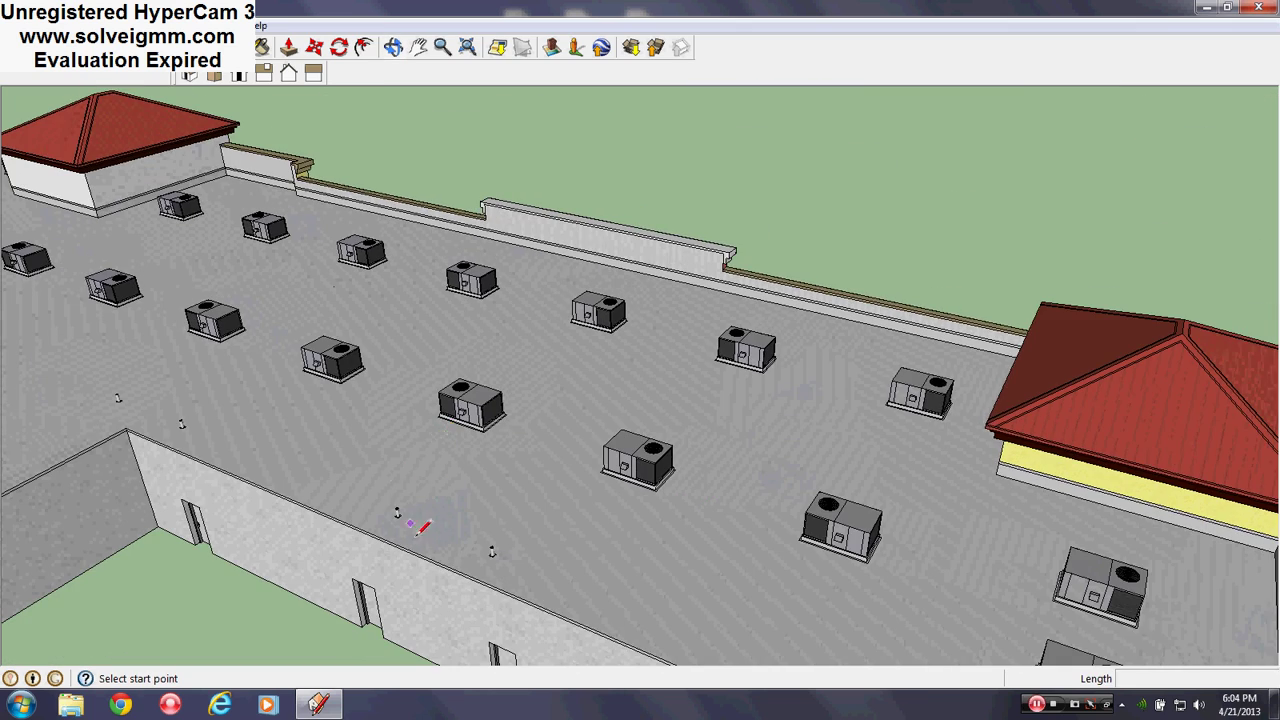
Inspect the roof's vent pipes and air-conditioning units up close, continuing toward the yellow-walled tower
scroll(421, 527, "up", 4)
middle_click_drag(351, 531, 664, 648)
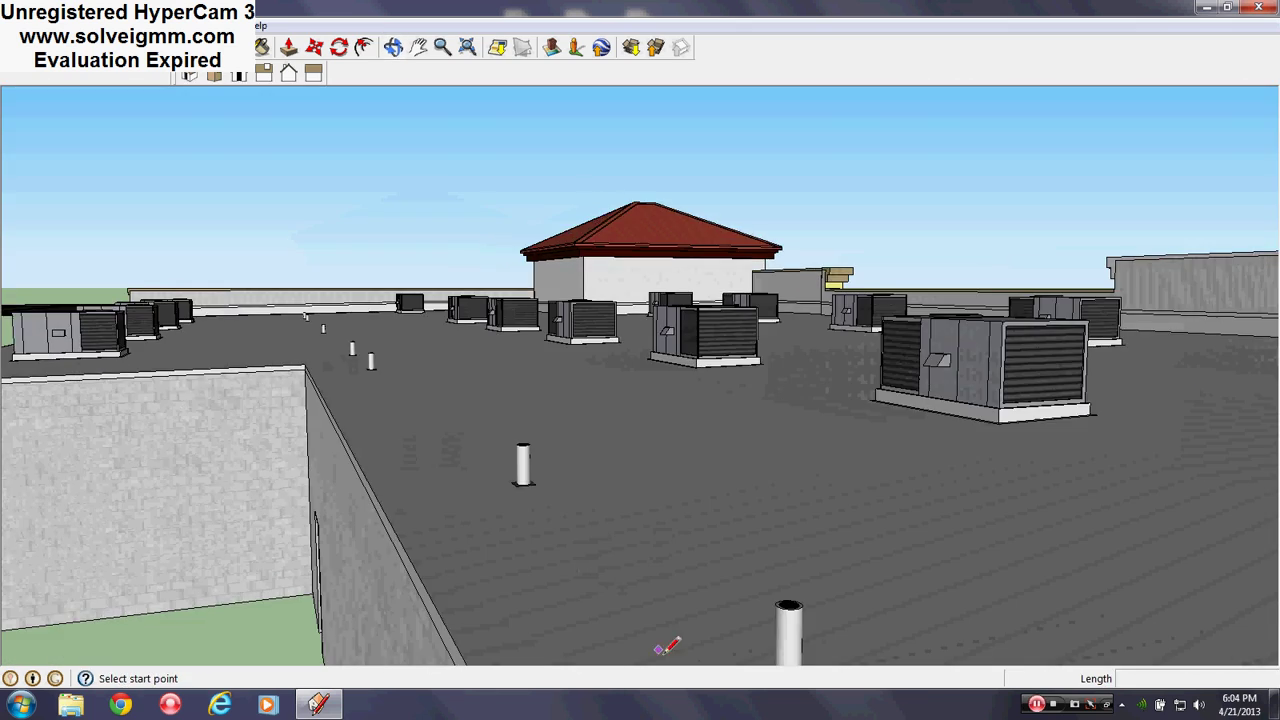
middle_click_drag(534, 509, 740, 610)
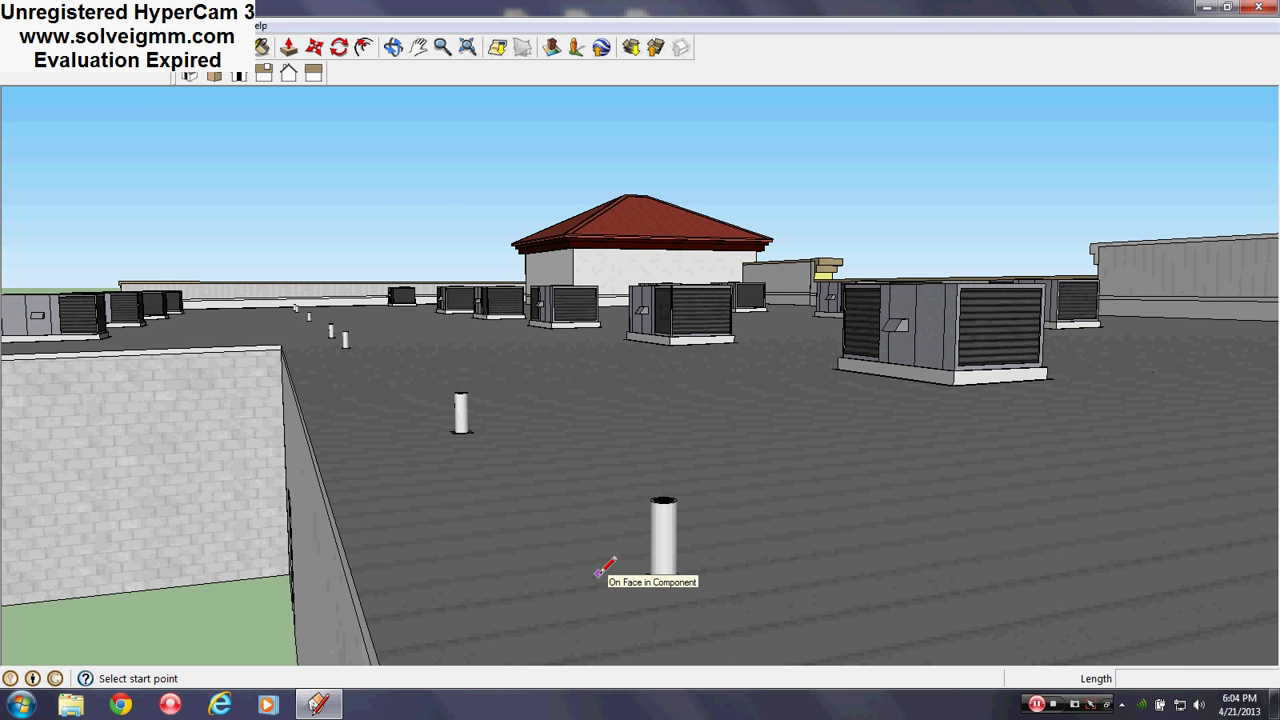
middle_click_drag(617, 443, 728, 588)
middle_click_drag(456, 400, 1000, 455)
mouse_move(897, 385)
middle_mouse_down("shift")
mouse_move(895, 545)
mouse_move(890, 489)
middle_mouse_up("shift")
scroll(890, 489, "down", 1)
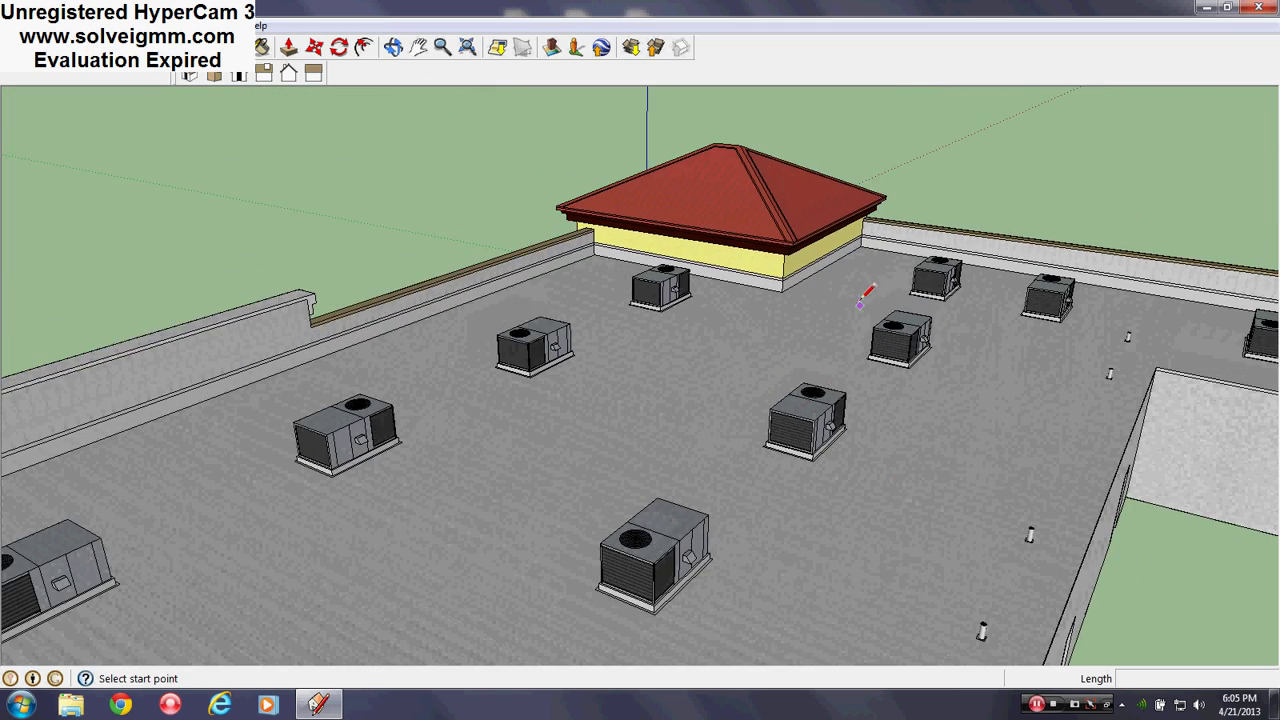
scroll(957, 267, "up", 3)
middle_click_drag(957, 270, 850, 585)
middle_click_drag(850, 585, 1097, 598)
scroll(1128, 452, "up", 3)
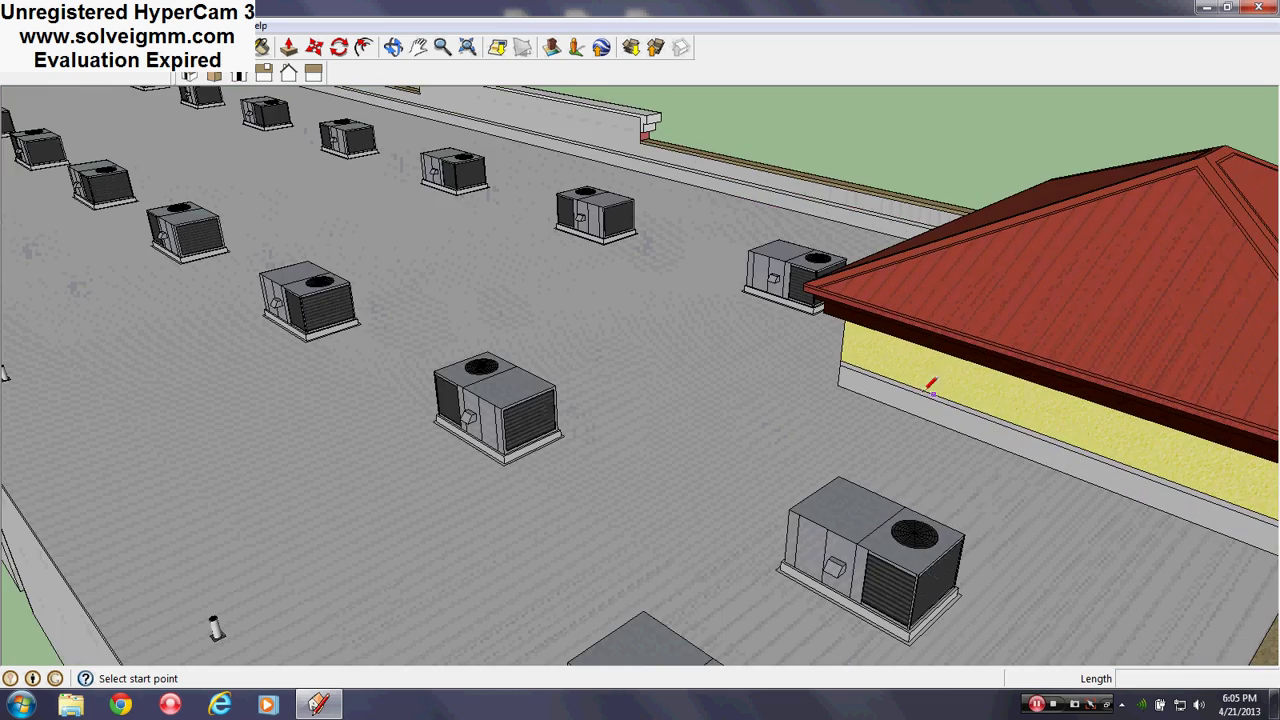
Examine the yellow corner tower's arched facades and its double-door storefront glazing
middle_click_drag(1067, 433, 1237, 443)
middle_click_drag(549, 403, 1133, 362)
middle_click_drag(1110, 445, 892, 483)
scroll(886, 491, "up", 4)
scroll(372, 432, "down", 8)
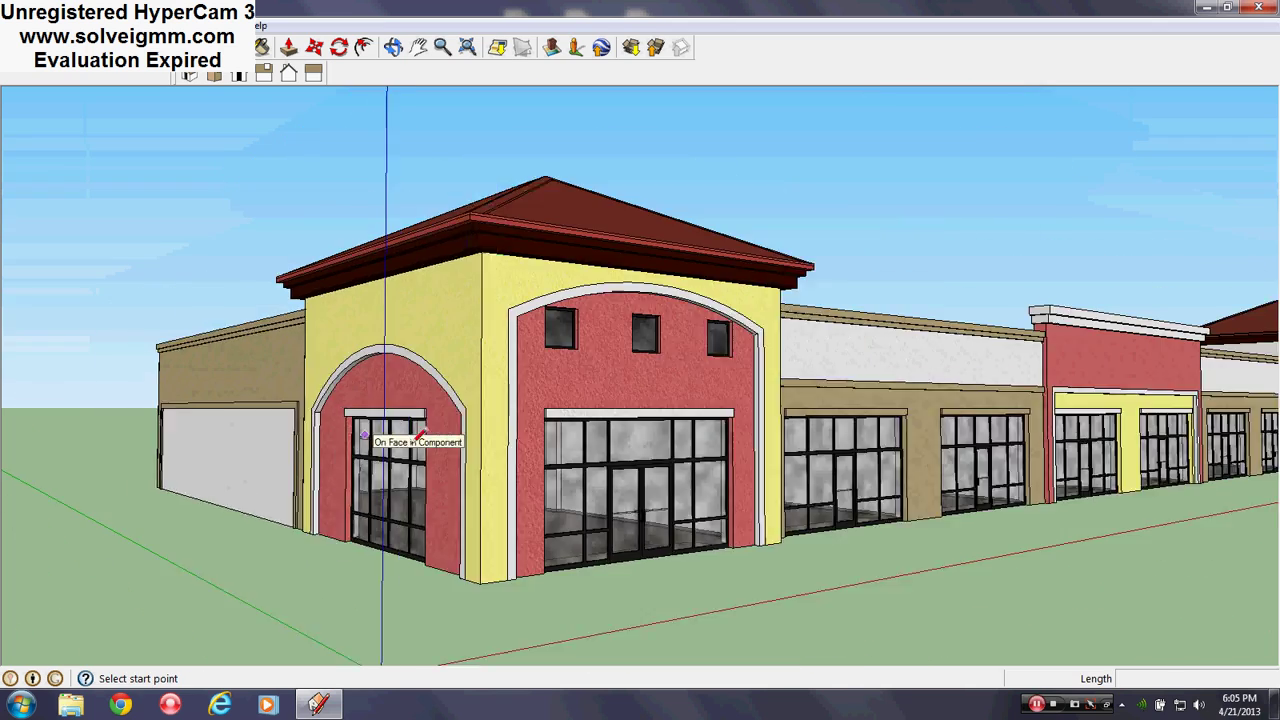
scroll(614, 490, "up", 8)
scroll(611, 520, "up", 8)
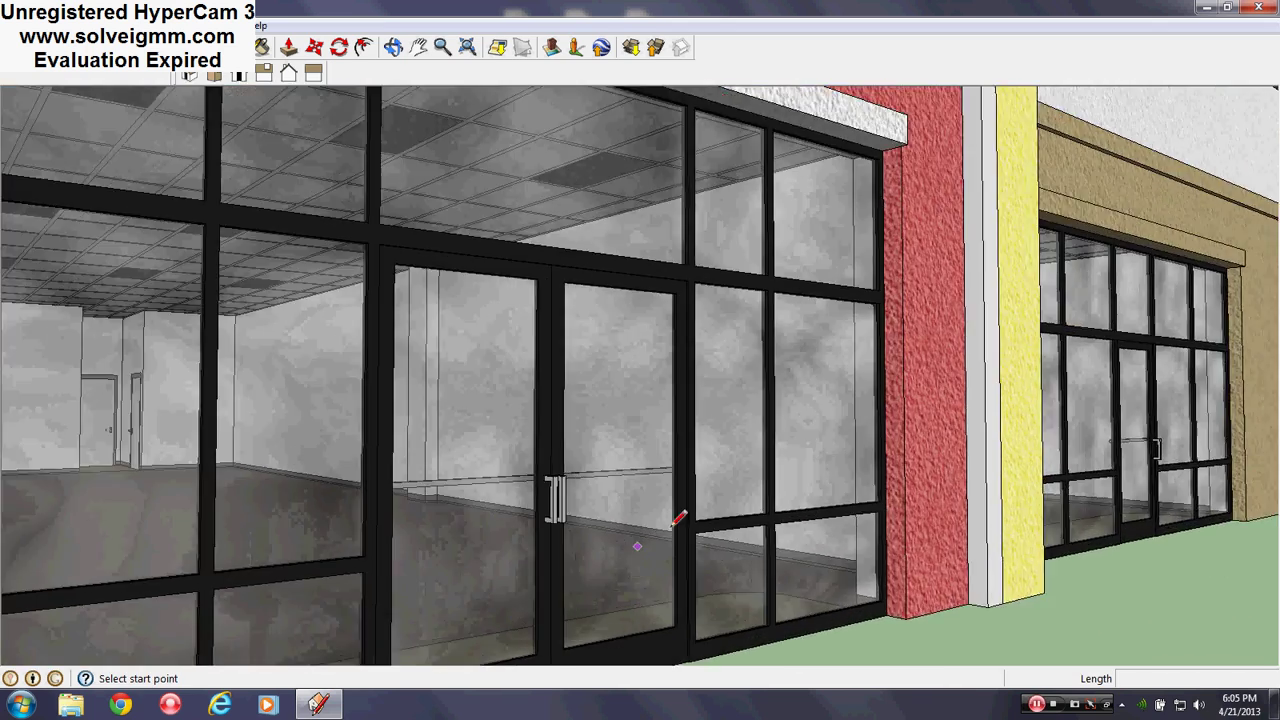
Examine the row of storefronts beyond the corner tower and look through the glass into their interiors
middle_click_drag(680, 514, 497, 531)
middle_click_drag(938, 492, 20, 538, "shift")
middle_click_drag(1118, 550, 625, 622, "shift")
middle_click_drag(782, 543, 708, 444)
middle_click_drag(563, 417, 105, 380)
middle_click_drag(1005, 457, 245, 468, "shift")
middle_click_drag(978, 484, 541, 480, "shift")
middle_click_drag(1064, 464, 472, 447, "shift")
scroll(1000, 373, "up", 4)
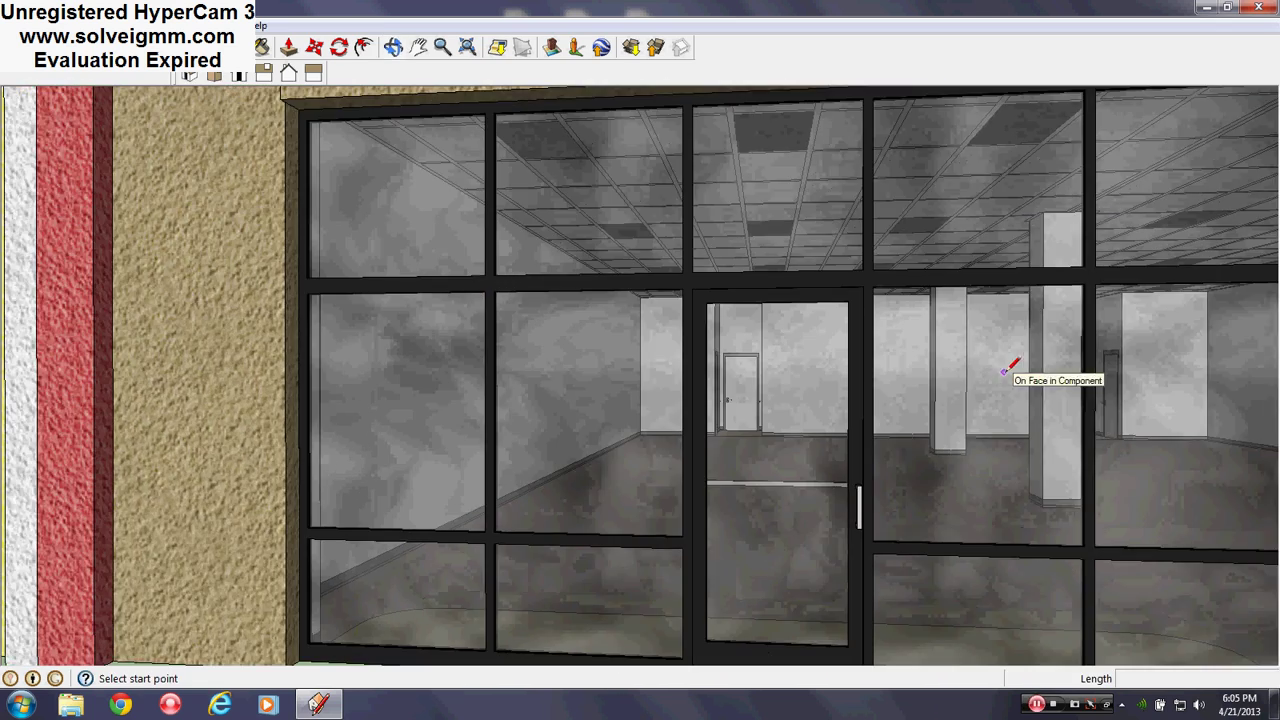
scroll(860, 346, "up", 4)
mouse_move(850, 345)
middle_mouse_down()
mouse_move(1177, 349)
mouse_move(1072, 393)
mouse_move(503, 398)
middle_mouse_up()
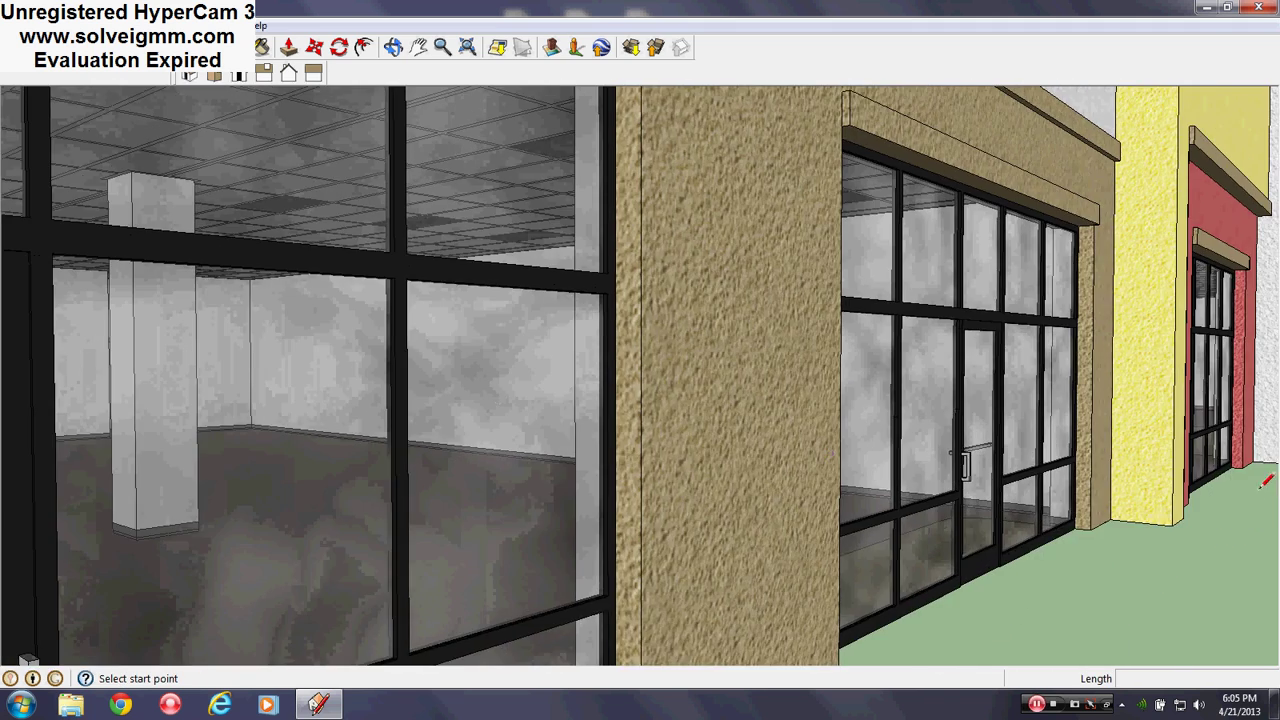
Examine the tan storefronts head-on and continue along the facade to the neighboring units
scroll(1048, 448, "down", 4)
middle_click_drag(1048, 448, 725, 453)
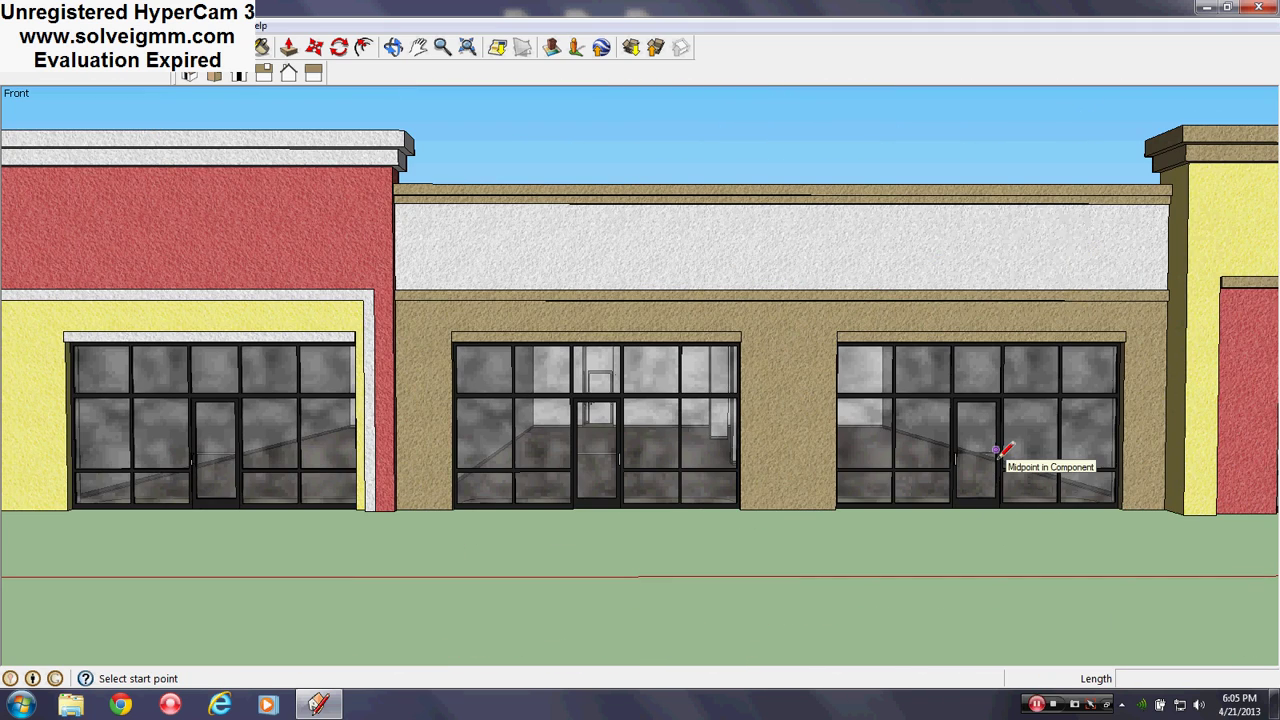
middle_click_drag(1000, 450, 305, 460, "shift")
scroll(480, 415, "up", 4)
scroll(808, 451, "up", 1)
mouse_move(808, 451)
middle_mouse_down()
mouse_move(946, 420)
mouse_move(340, 442)
mouse_move(809, 437)
middle_mouse_up()
scroll(946, 420, "down", 3)
scroll(563, 429, "down", 5)
Return to the corner tower unit and inspect its interior walls, ceiling grid, flooring and rear doorway
middle_click_drag(563, 429, 1275, 430)
scroll(165, 402, "up", 6)
mouse_move(165, 402)
middle_mouse_down()
mouse_move(249, 400)
mouse_move(305, 424)
middle_mouse_up()
scroll(305, 424, "down", 2)
scroll(143, 440, "up", 8)
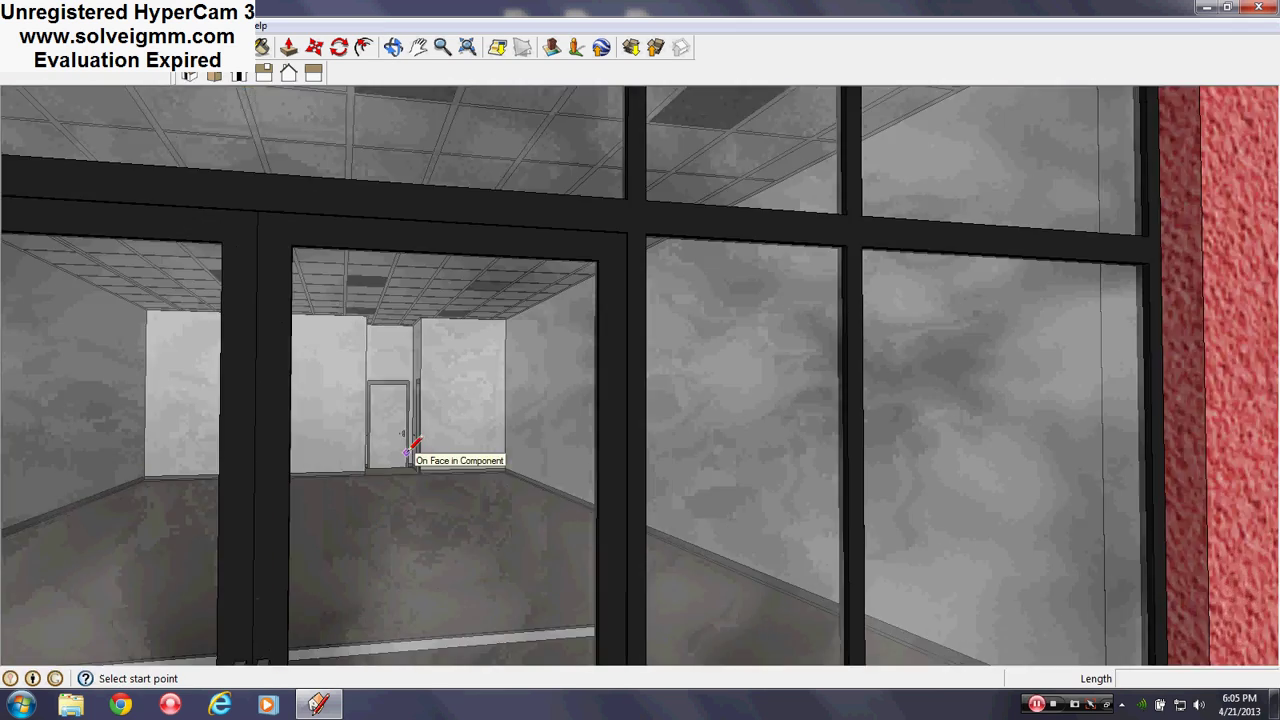
middle_click_drag(417, 449, 810, 463)
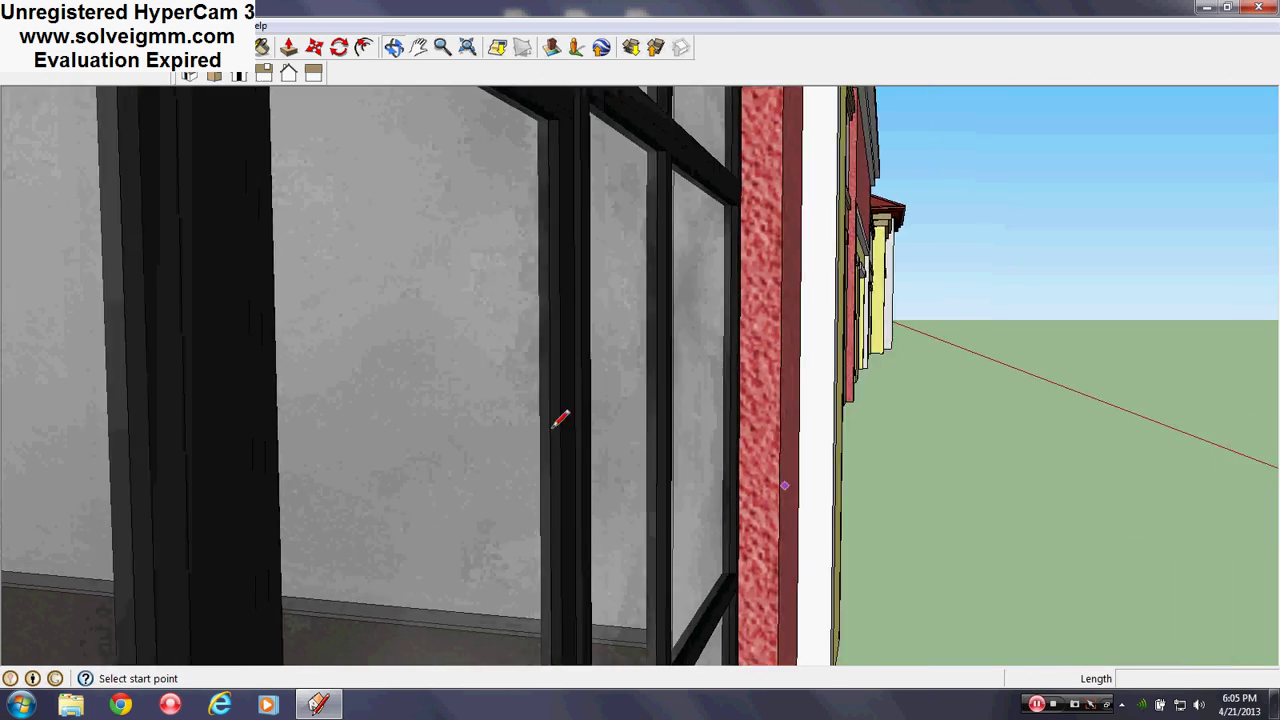
middle_click_drag(560, 420, 1154, 451)
mouse_move(735, 373)
middle_mouse_down("shift")
mouse_move(1017, 371)
mouse_move(1186, 405)
middle_mouse_up("shift")
mouse_move(1093, 407)
middle_mouse_down()
mouse_move(740, 377)
mouse_move(735, 365)
middle_mouse_up()
mouse_move(790, 440)
middle_mouse_down("shift")
mouse_move(925, 444)
mouse_move(856, 456)
middle_mouse_up("shift")
middle_click_drag(280, 503, 450, 492, "shift")
middle_click_drag(380, 557, 580, 568)
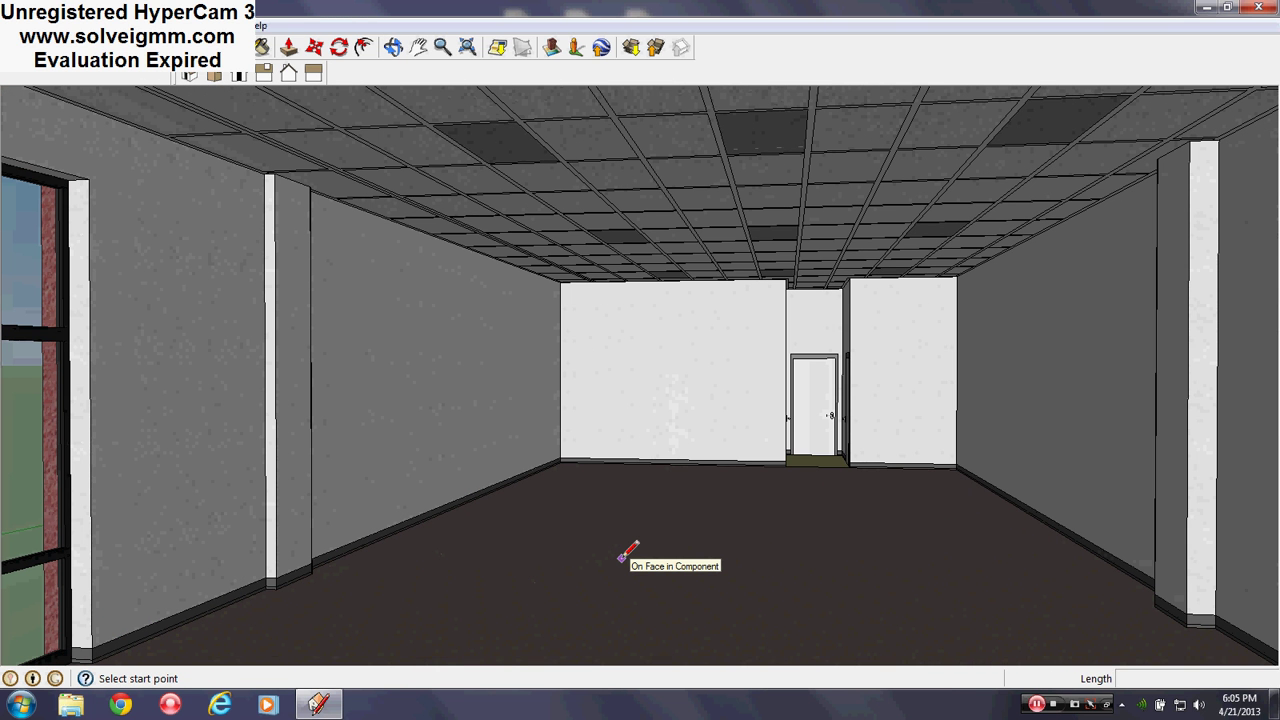
middle_click_drag(339, 401, 497, 400)
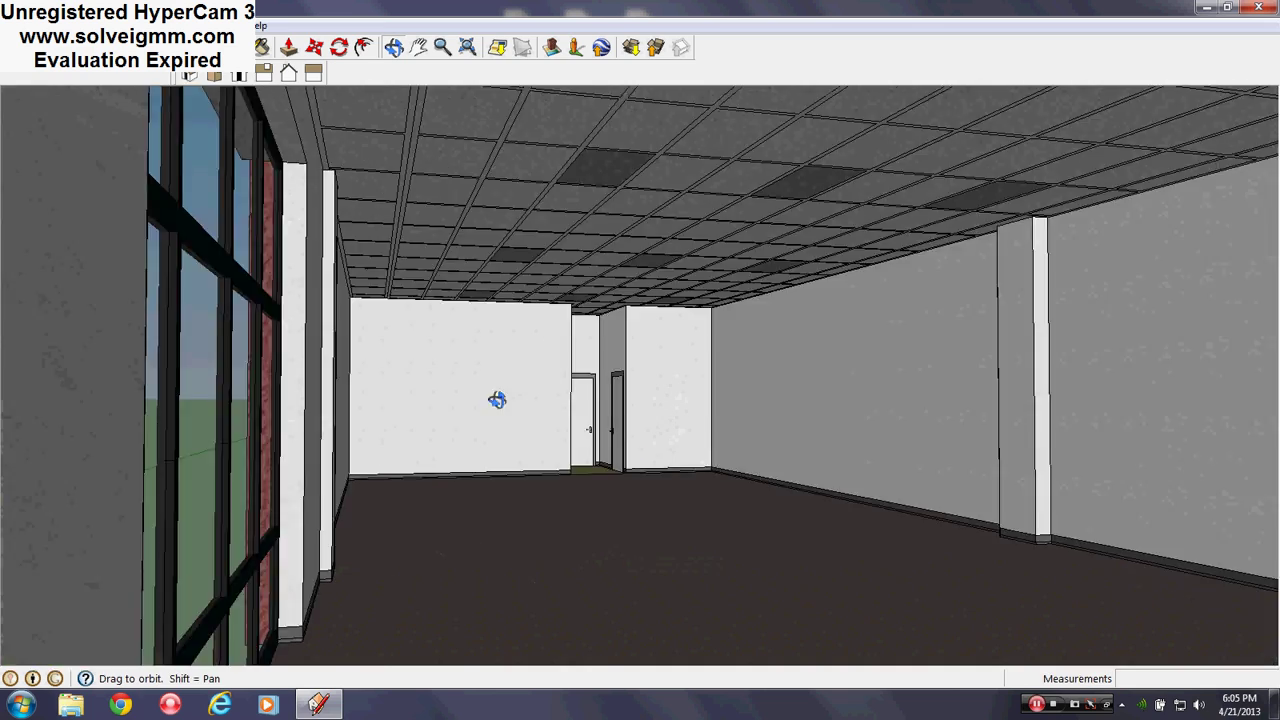
scroll(192, 405, "down", 6)
scroll(516, 406, "down", 5)
Examine the corner unit's double-door storefront and side window from outside, and its rear doorway from inside
scroll(670, 418, "up", 6)
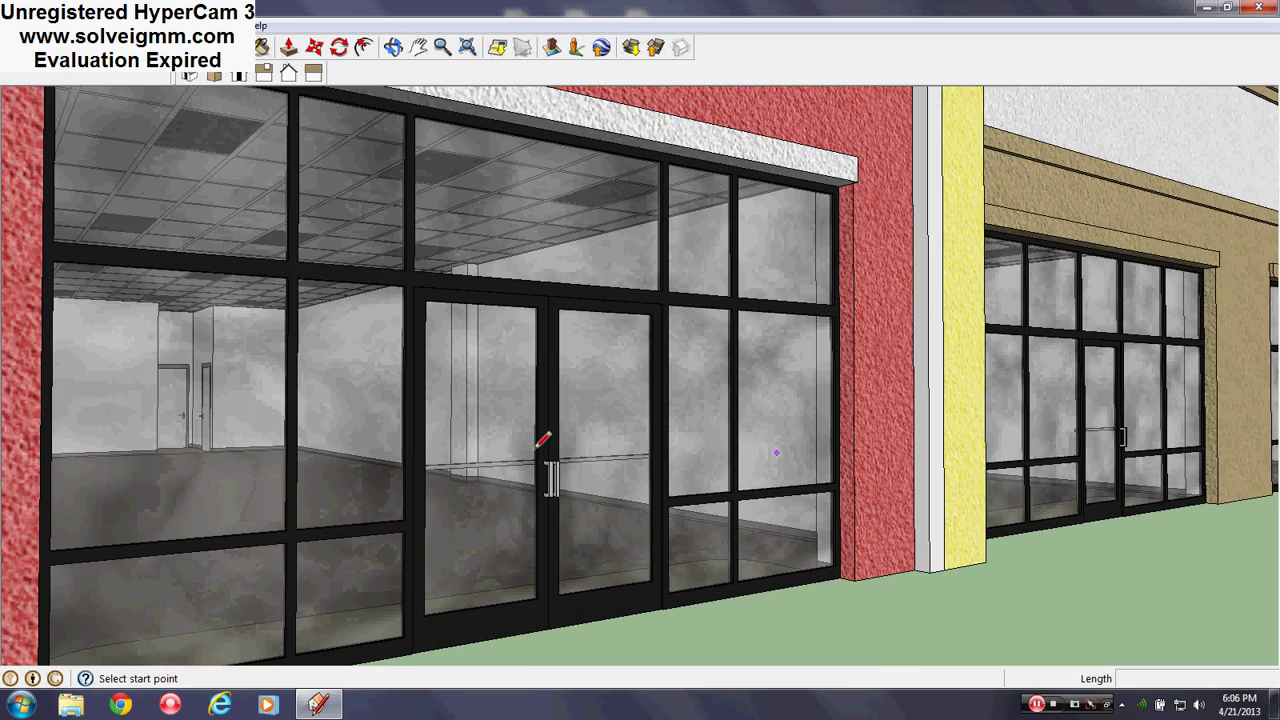
middle_click_drag(538, 446, 237, 380)
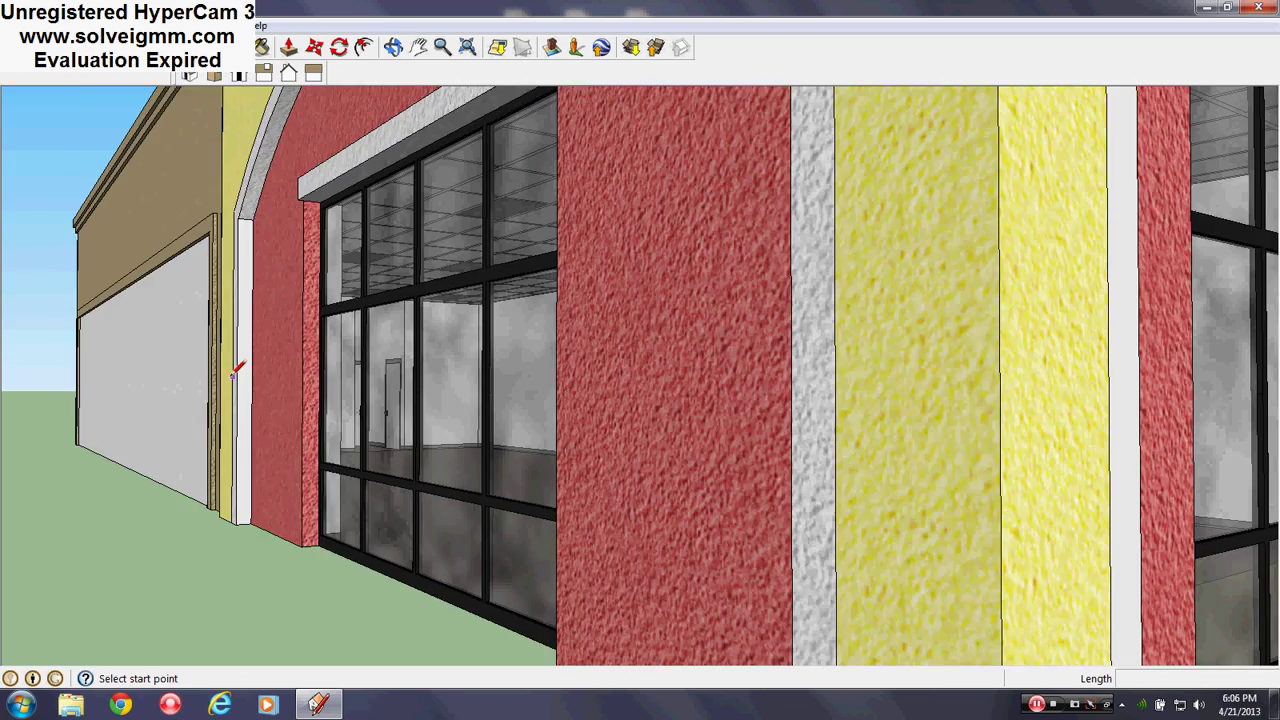
scroll(316, 405, "up", 3)
middle_click_drag(321, 412, 106, 426)
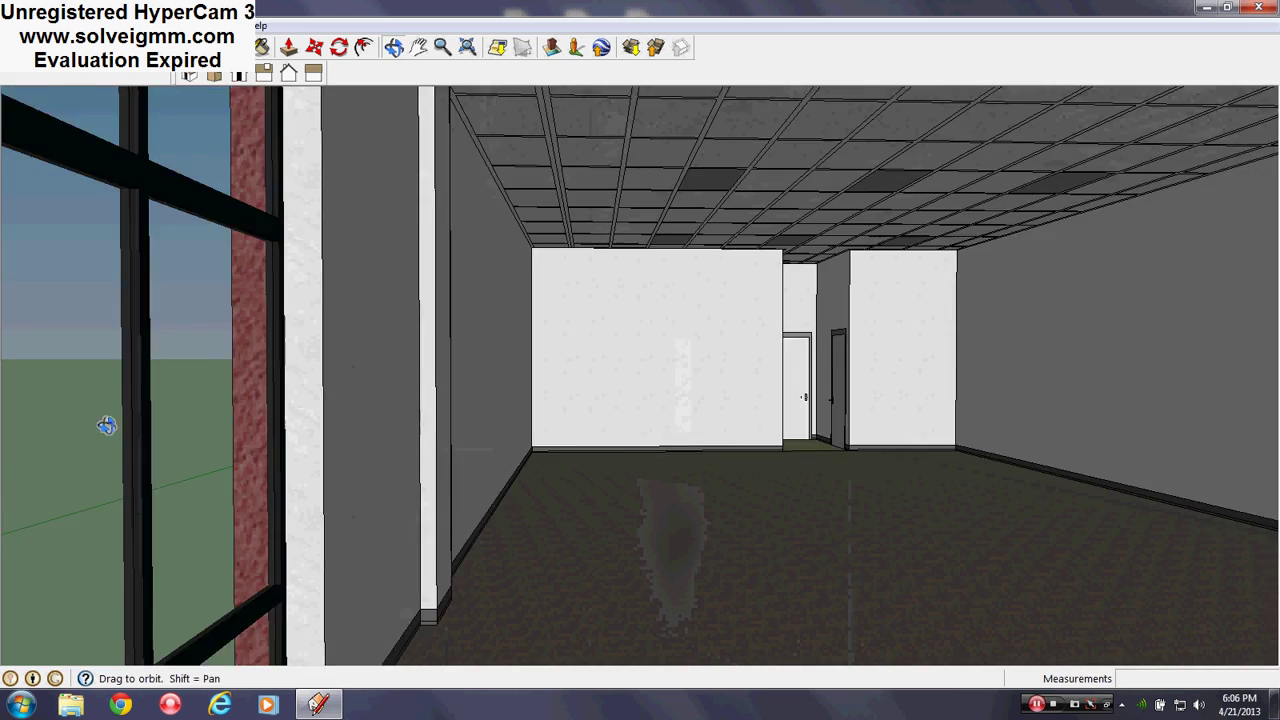
scroll(814, 366, "up", 5)
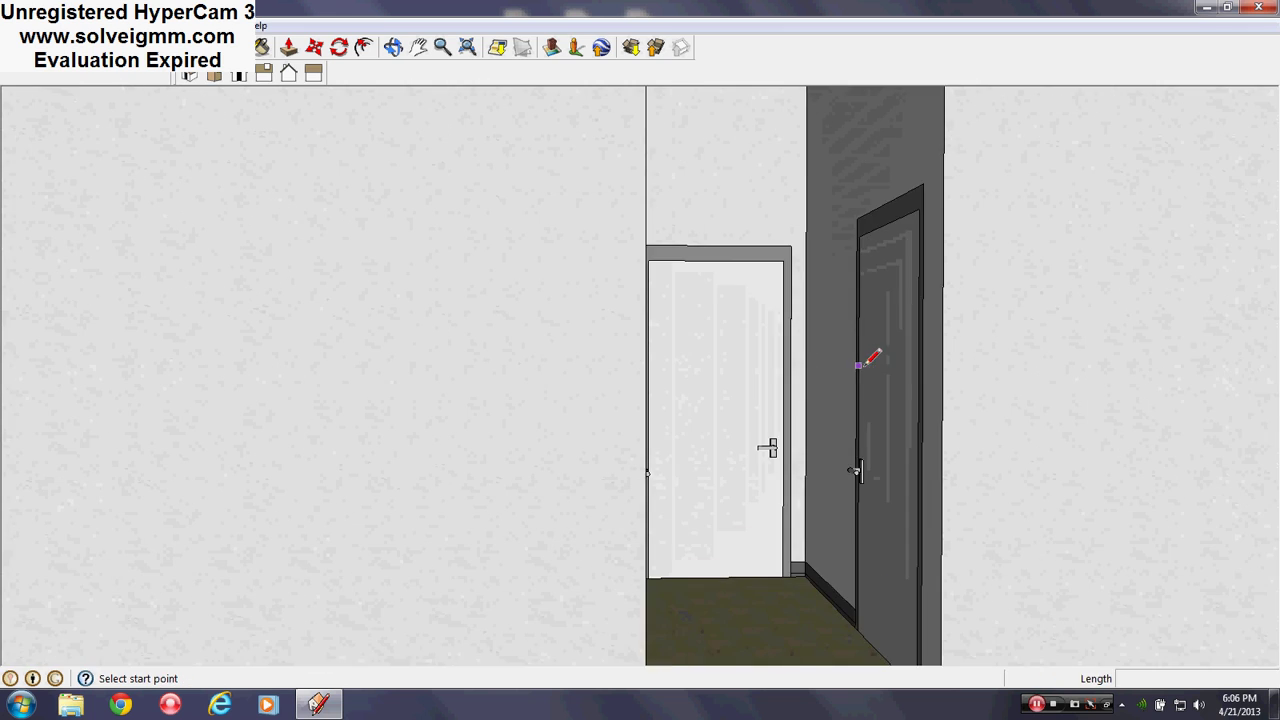
Examine the corner unit's interior from the rear toward the front glazing, including the side window and ceiling grid
scroll(842, 387, "down", 4)
mouse_move(842, 387)
middle_mouse_down()
mouse_move(743, 414)
mouse_move(769, 400)
middle_mouse_up()
scroll(769, 400, "down", 3)
mouse_move(452, 316)
middle_mouse_down()
mouse_move(731, 449)
mouse_move(663, 423)
mouse_move(380, 389)
middle_mouse_up()
scroll(688, 490, "up", 3)
mouse_move(130, 145)
middle_mouse_down()
mouse_move(240, 163)
mouse_move(443, 292)
mouse_move(664, 349)
mouse_move(880, 380)
middle_mouse_up()
middle_click_drag(398, 428, 575, 375)
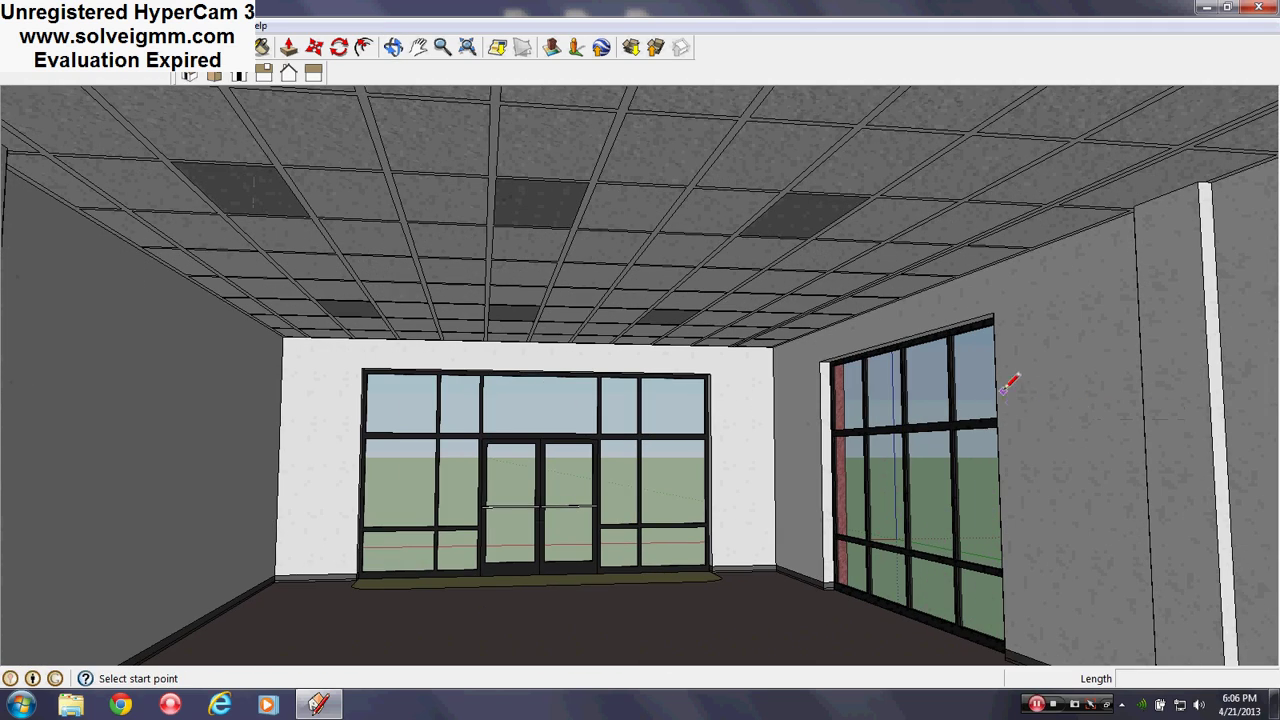
mouse_move(604, 466)
middle_mouse_down()
mouse_move(586, 491)
mouse_move(591, 469)
mouse_move(640, 531)
mouse_move(618, 588)
middle_mouse_up()
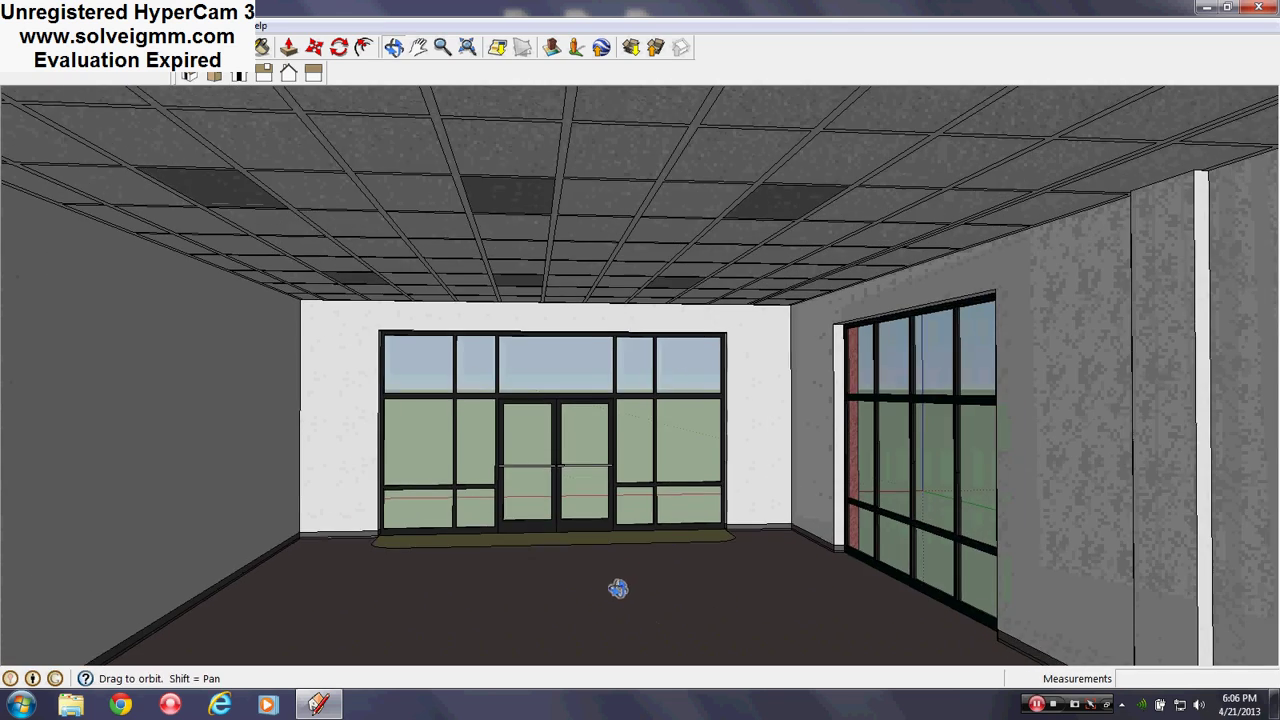
scroll(686, 434, "up", 9)
middle_click_drag(229, 426, 780, 470)
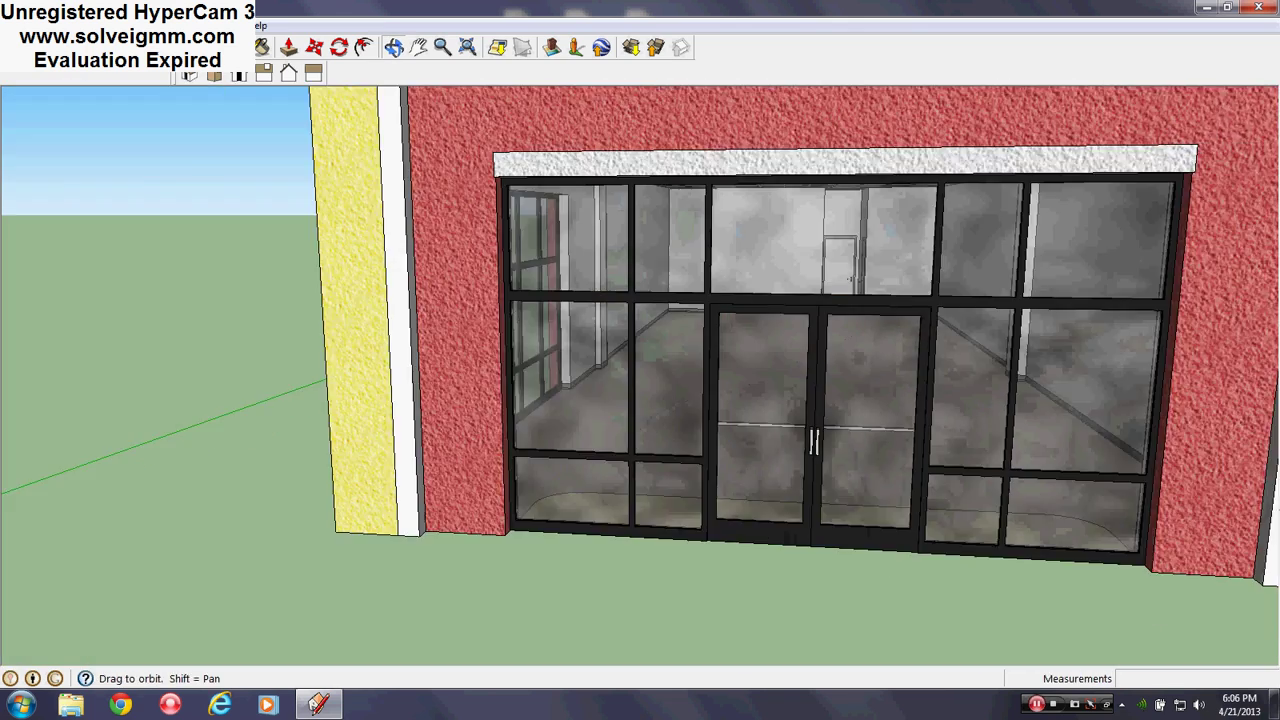
Examine the tan storefronts beside the corner tower and look through their glass into the empty units
scroll(829, 366, "up", 7)
mouse_move(829, 366)
middle_mouse_down()
mouse_move(931, 320)
mouse_move(863, 311)
mouse_move(391, 348)
mouse_move(312, 407)
middle_mouse_up()
scroll(391, 348, "down", 3)
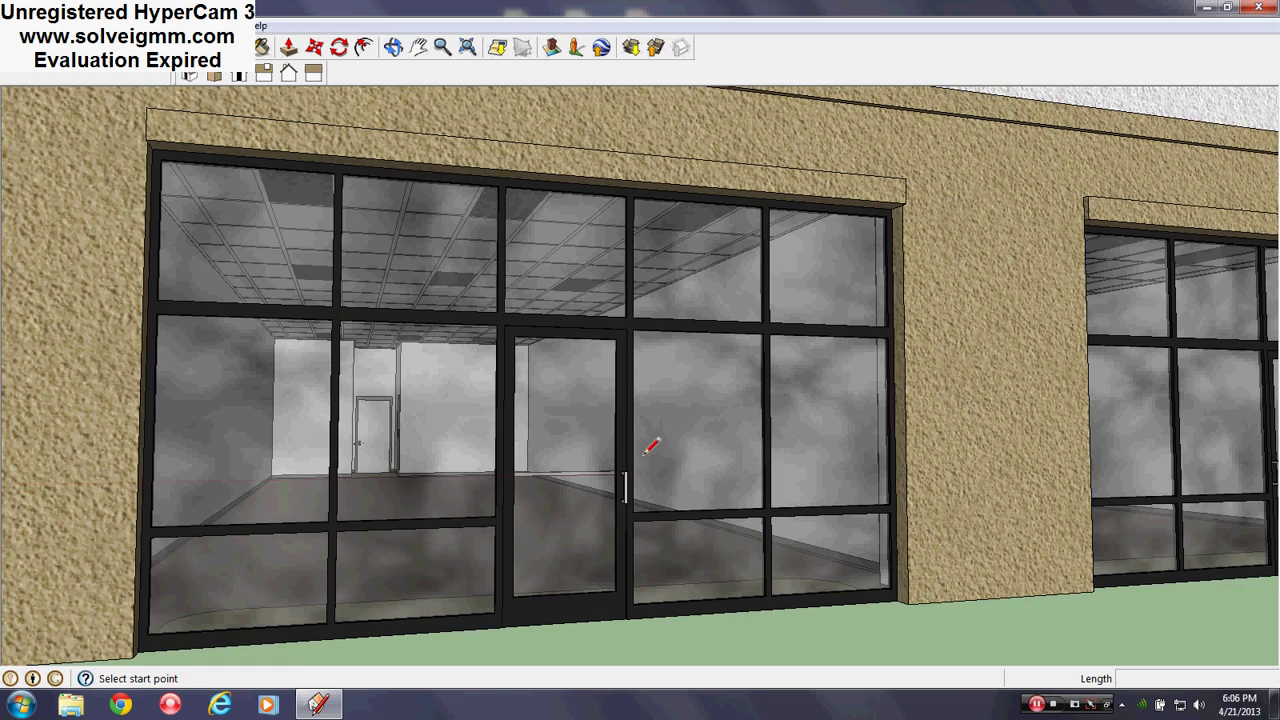
middle_click_drag(644, 455, 443, 486)
scroll(420, 465, "down", 6)
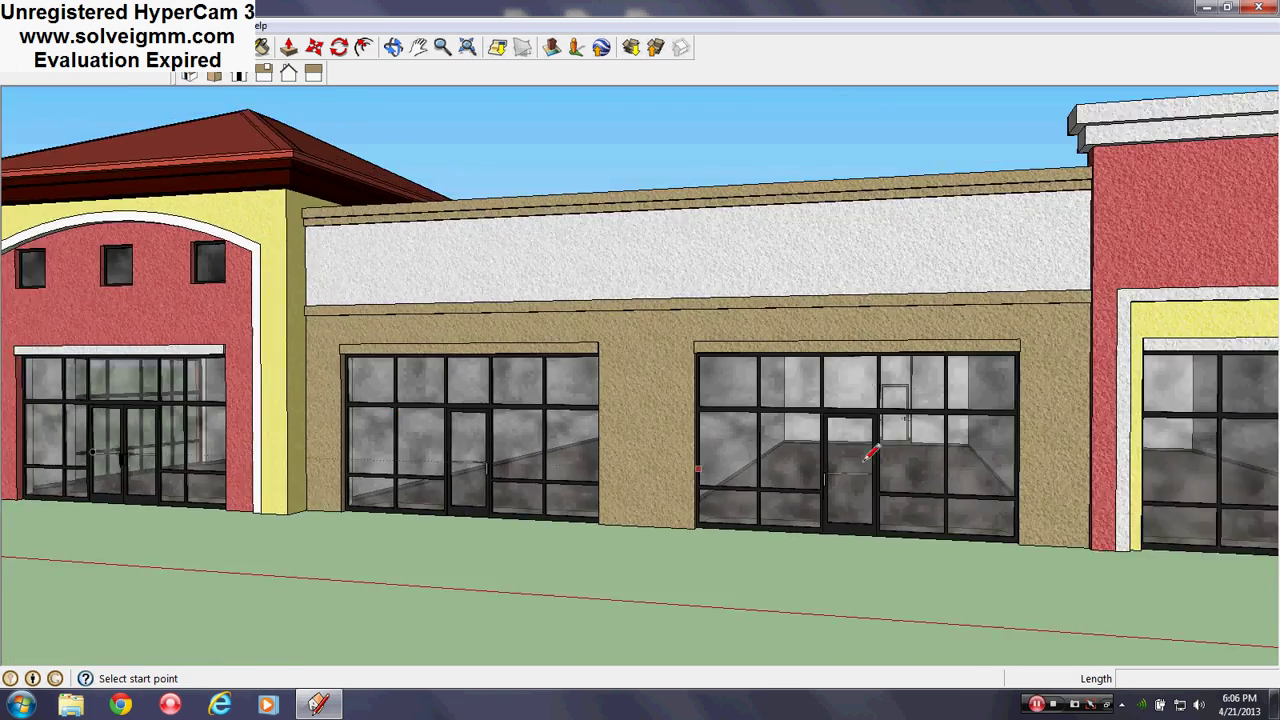
scroll(878, 455, "up", 5)
middle_click_drag(893, 461, 537, 441)
scroll(864, 406, "down", 5)
scroll(794, 437, "up", 4)
middle_click_drag(794, 437, 591, 434)
scroll(590, 434, "down", 8)
Survey the storefront row and return to the yellow corner tower's two arched facades
middle_click_drag(702, 438, 275, 438, "shift")
scroll(908, 480, "up", 4)
middle_click_drag(908, 480, 815, 484)
scroll(640, 460, "down", 2)
mouse_move(289, 380)
middle_mouse_down("shift")
mouse_move(825, 420)
mouse_move(603, 429)
mouse_move(748, 410)
mouse_move(857, 432)
middle_mouse_up("shift")
scroll(826, 418, "up", 4)
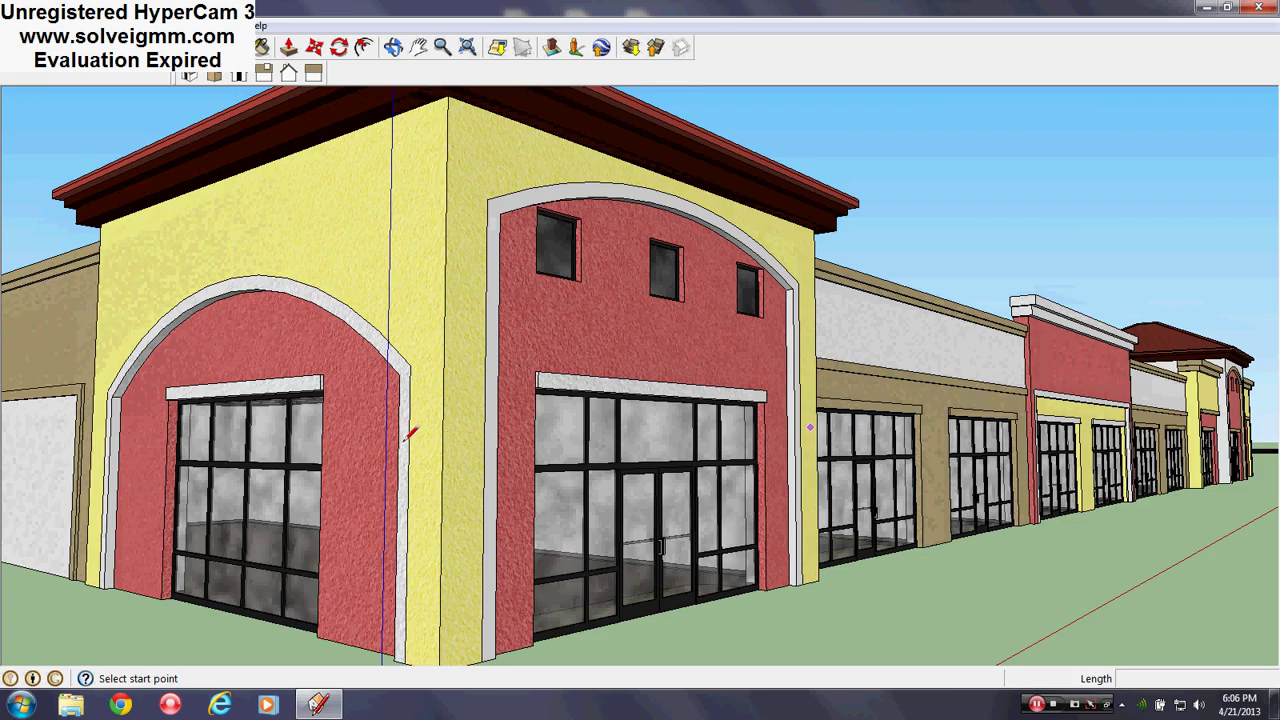
Examine the red-and-yellow section in the middle of the row and look through its glass door into the unit
middle_click_drag(410, 432, 748, 445)
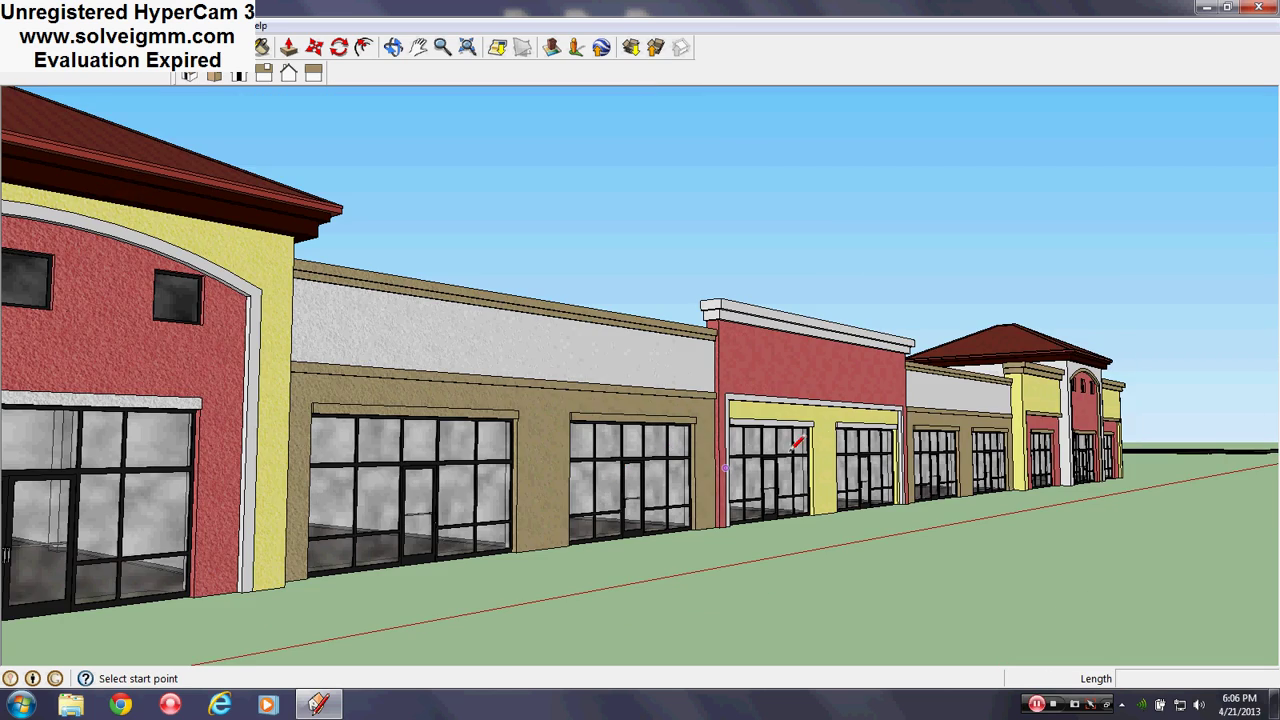
middle_click_drag(726, 467, 907, 455)
scroll(907, 452, "up", 10)
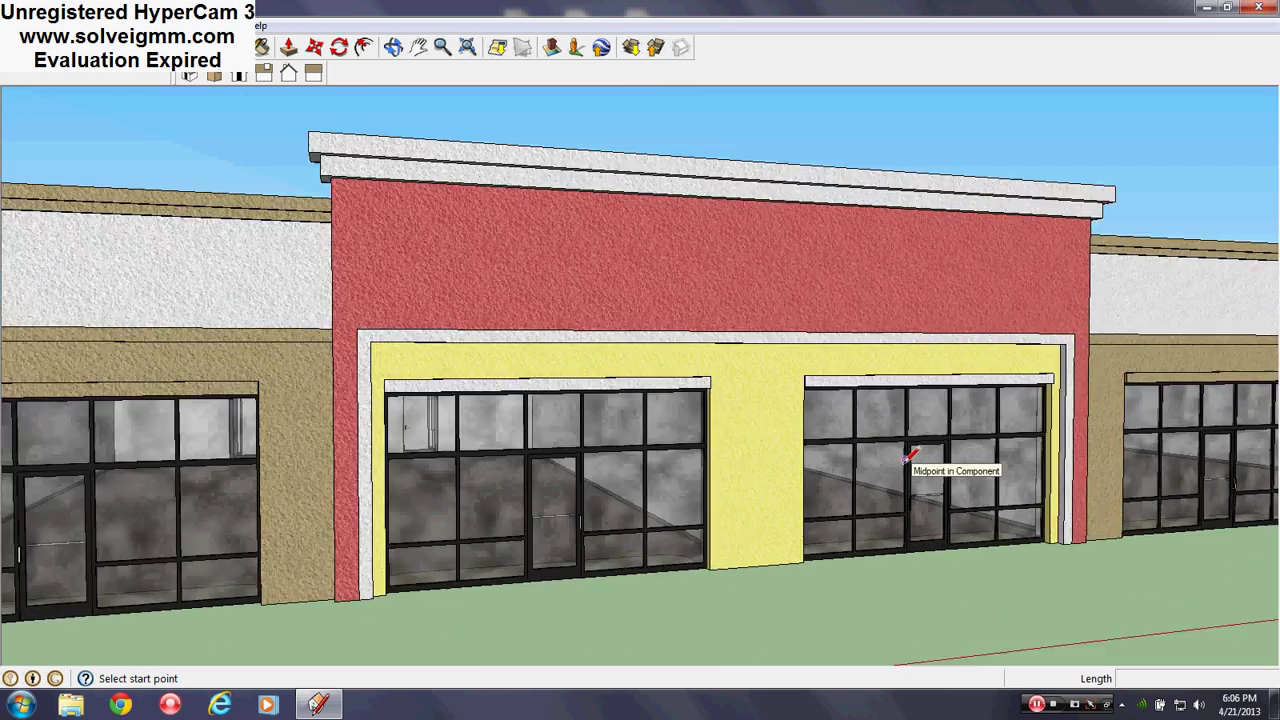
scroll(1013, 473, "up", 5)
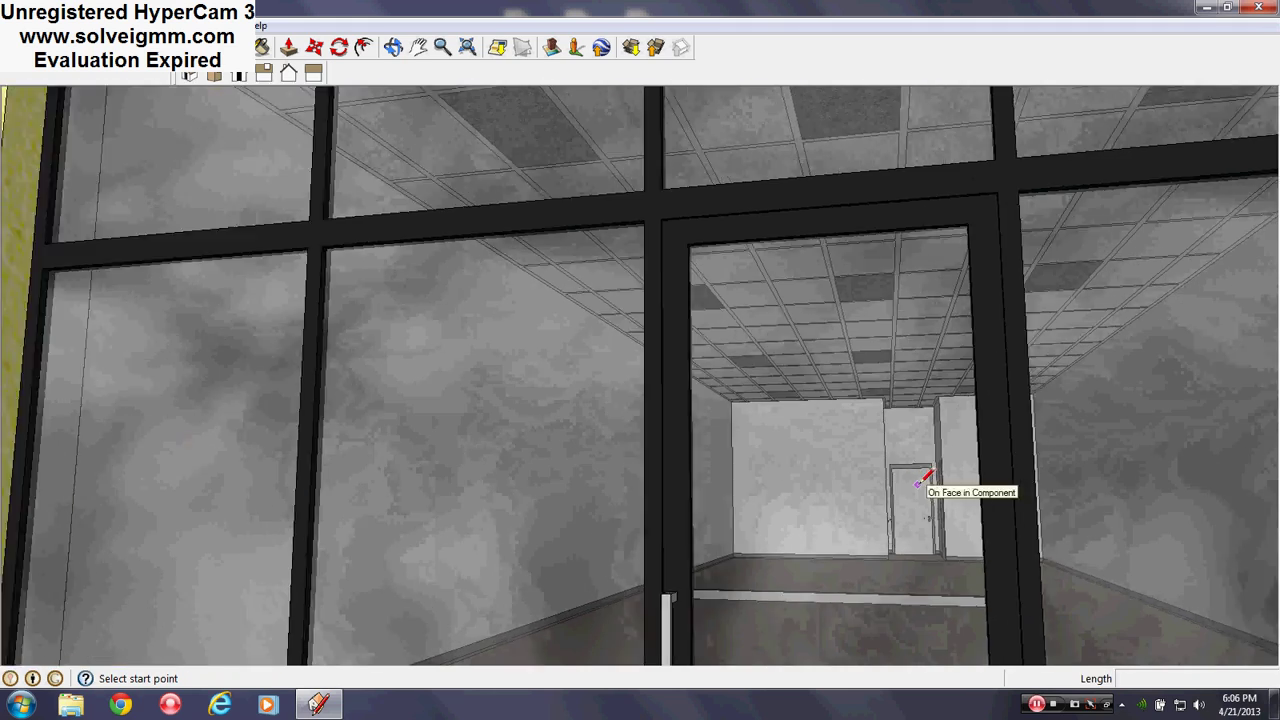
scroll(666, 455, "down", 10)
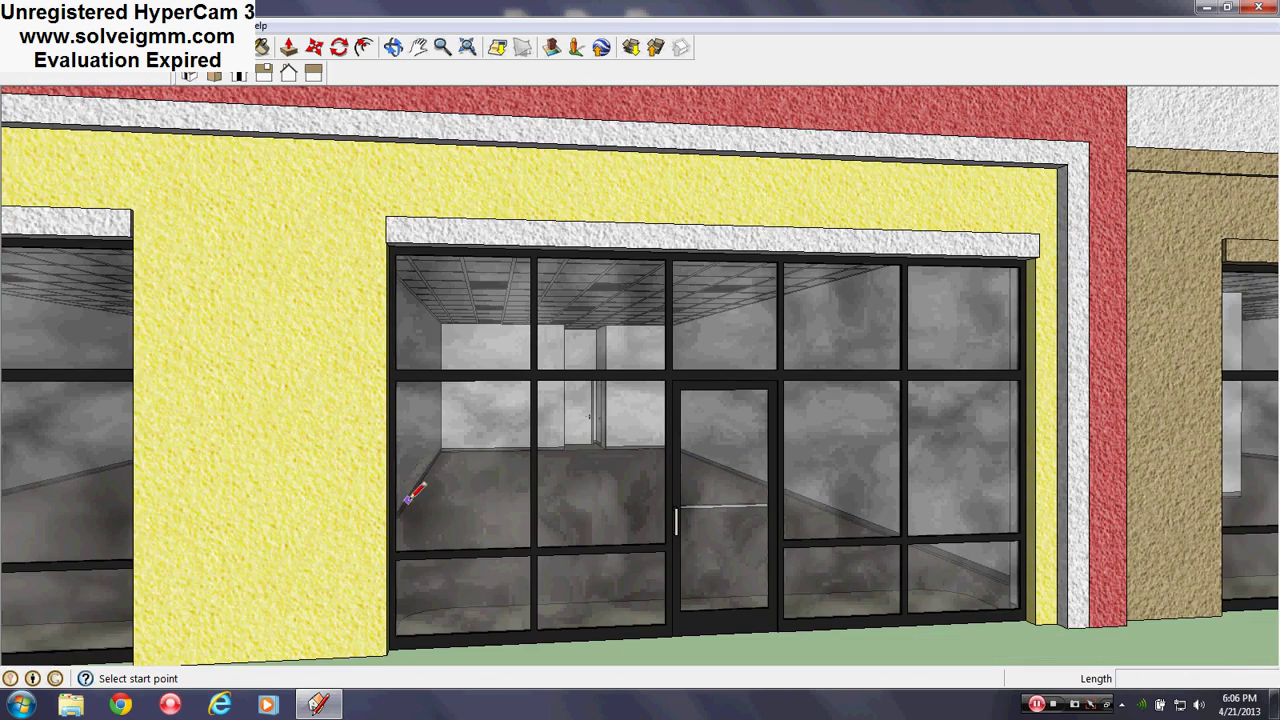
Go to the furnished shopping center with the parking lot and examine the Maxwell's Grill corner facade
scroll(420, 490, "down", 10)
middle_click_drag(443, 491, 965, 440)
scroll(345, 440, "down", 15)
scroll(890, 218, "up", 10)
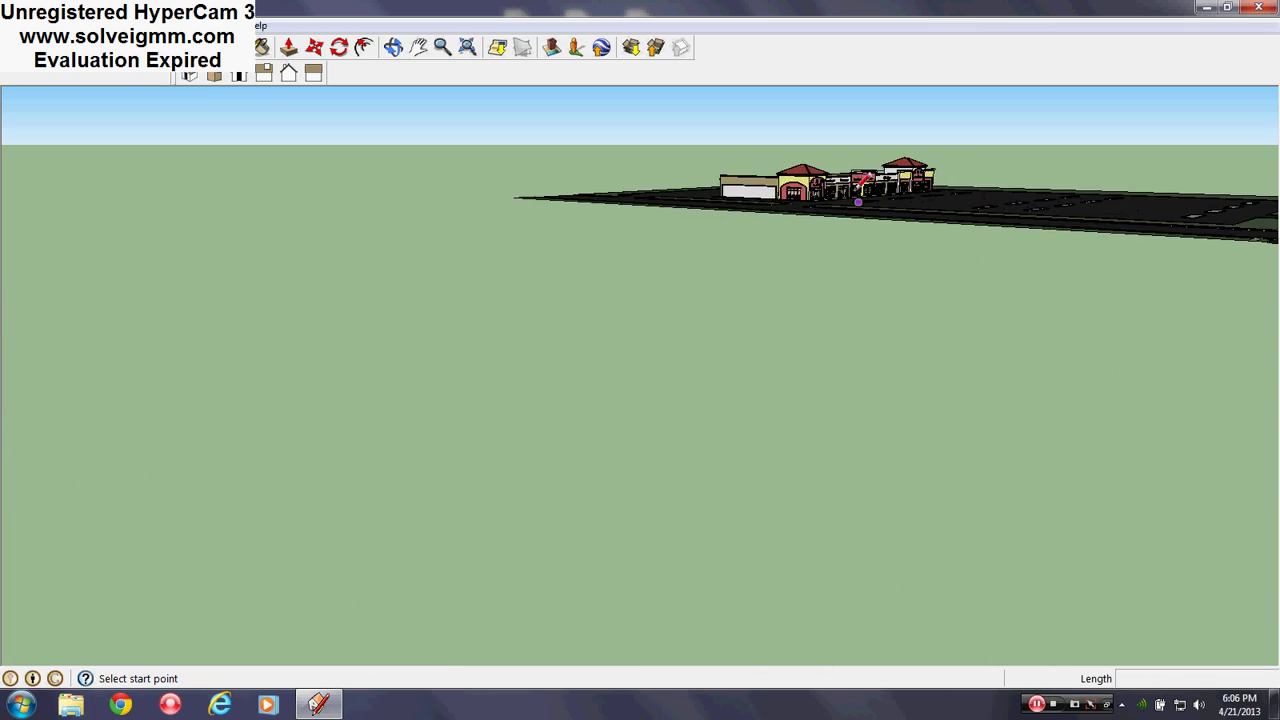
scroll(843, 165, "up", 8)
mouse_move(810, 320)
middle_mouse_down()
mouse_move(769, 423)
mouse_move(843, 521)
mouse_move(586, 457)
mouse_move(463, 397)
middle_mouse_up()
scroll(812, 530, "up", 8)
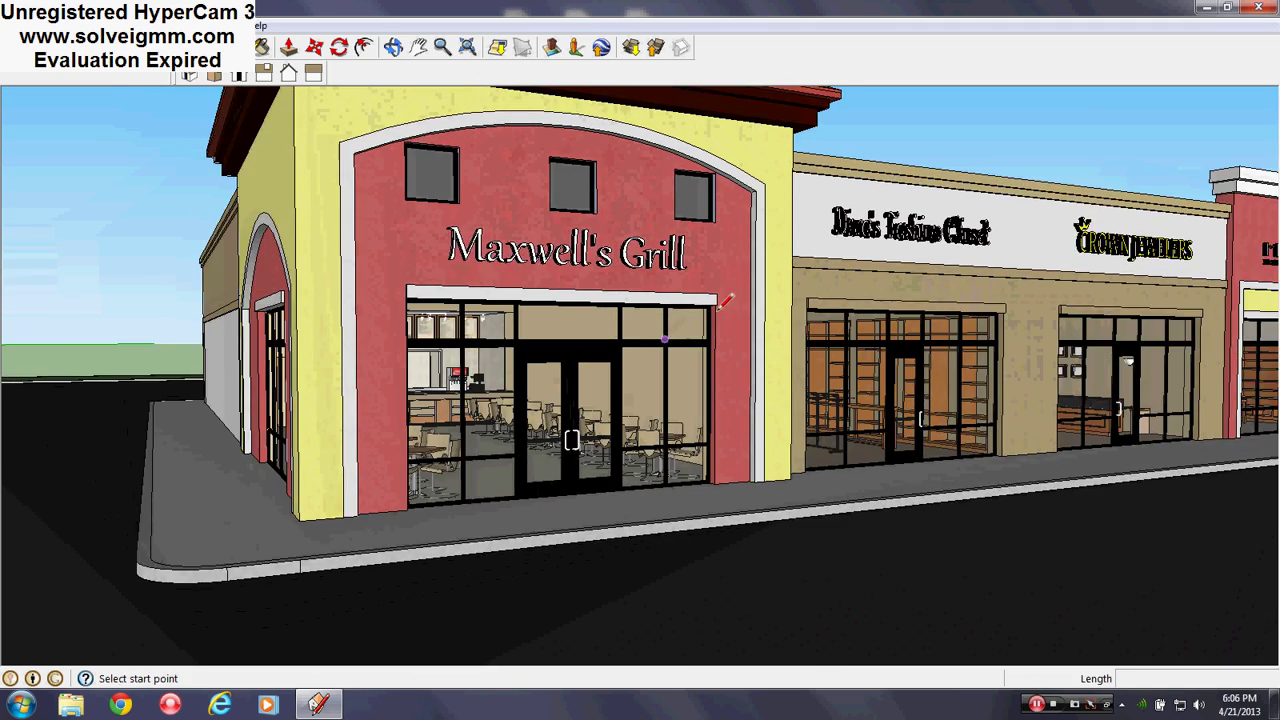
Examine the signed storefronts from Diva's Fashion Closet to Dollar Box and look at Dollar Box's shelving and checkout counters
middle_click_drag(719, 307, 616, 310)
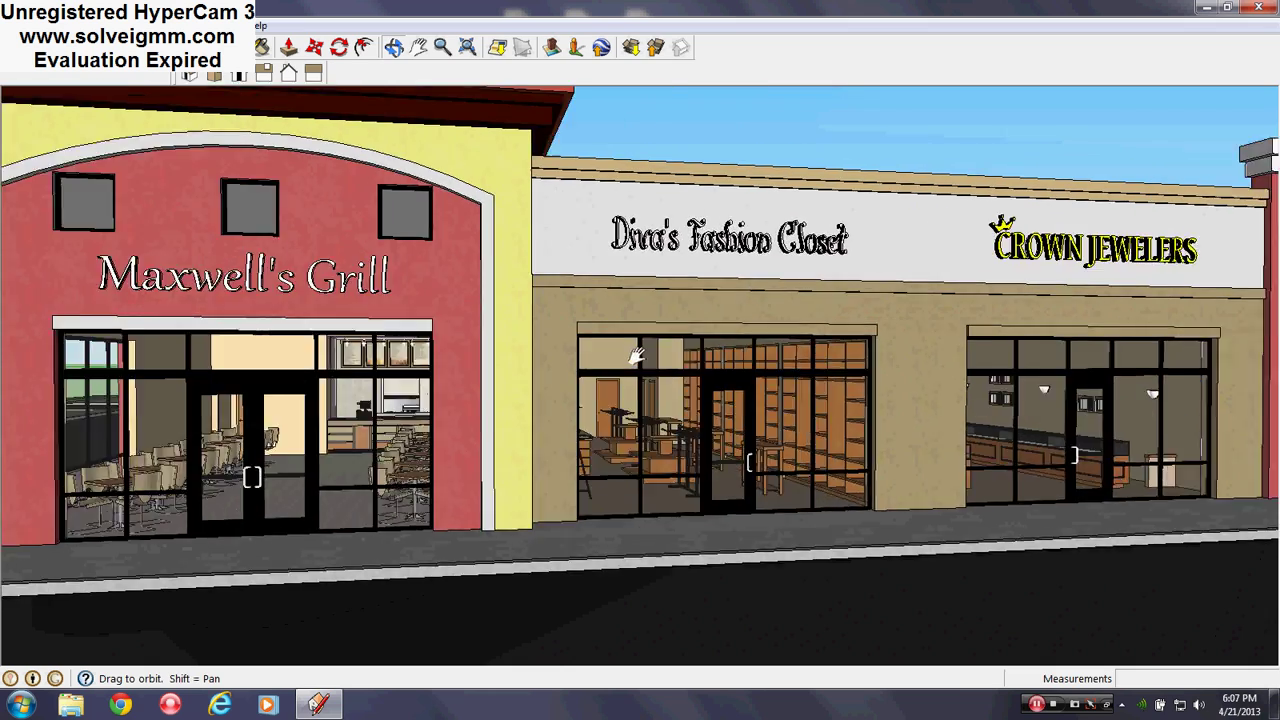
middle_click_drag(636, 355, 340, 348, "shift")
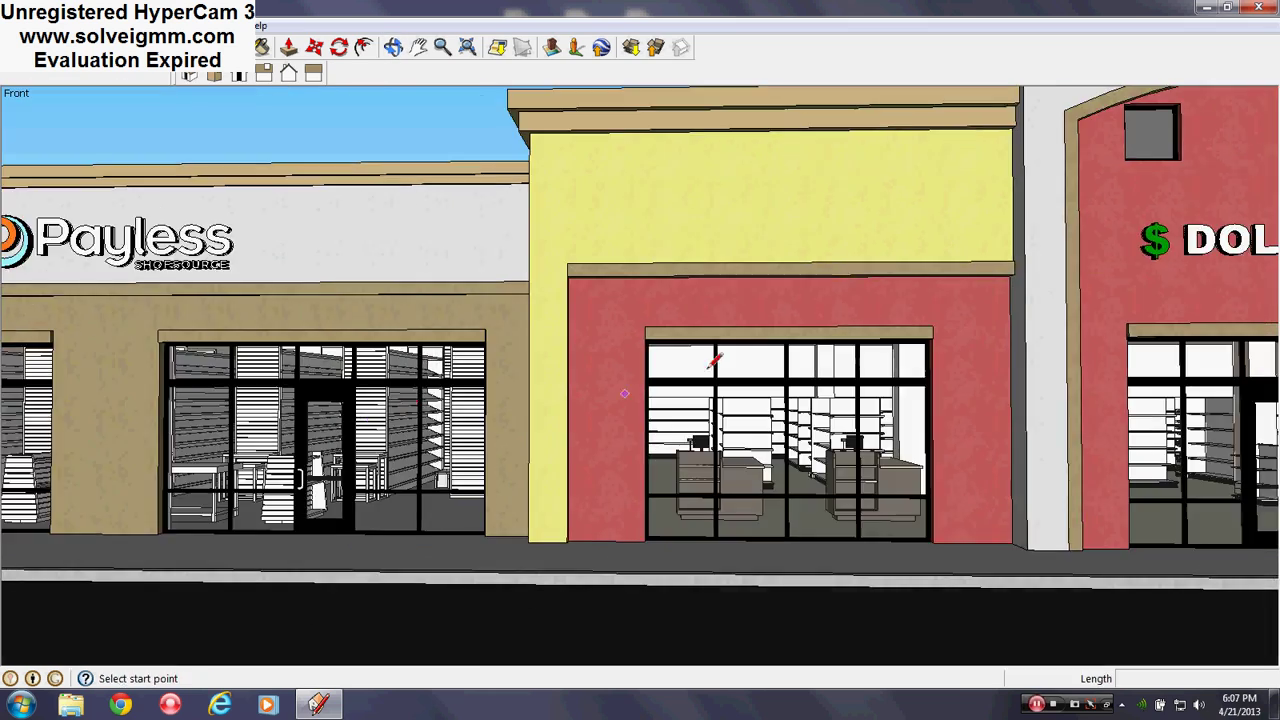
middle_click_drag(714, 362, 738, 408, "shift")
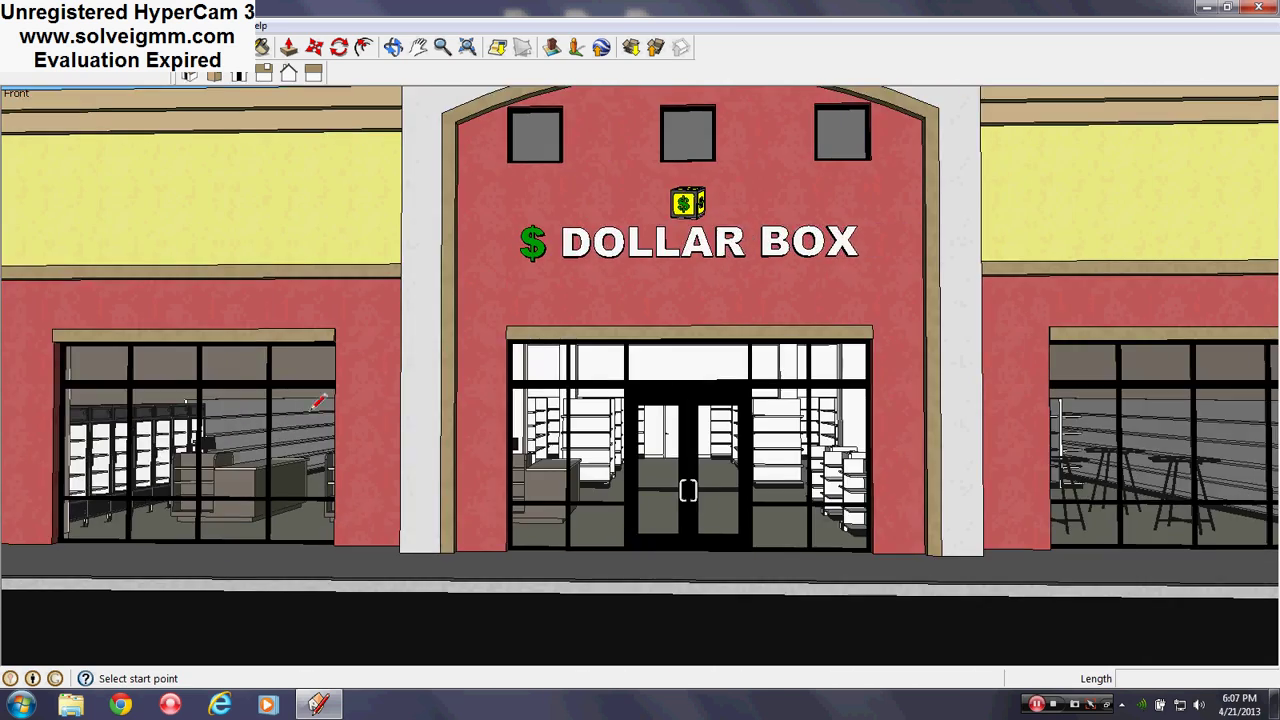
scroll(690, 520, "up", 10)
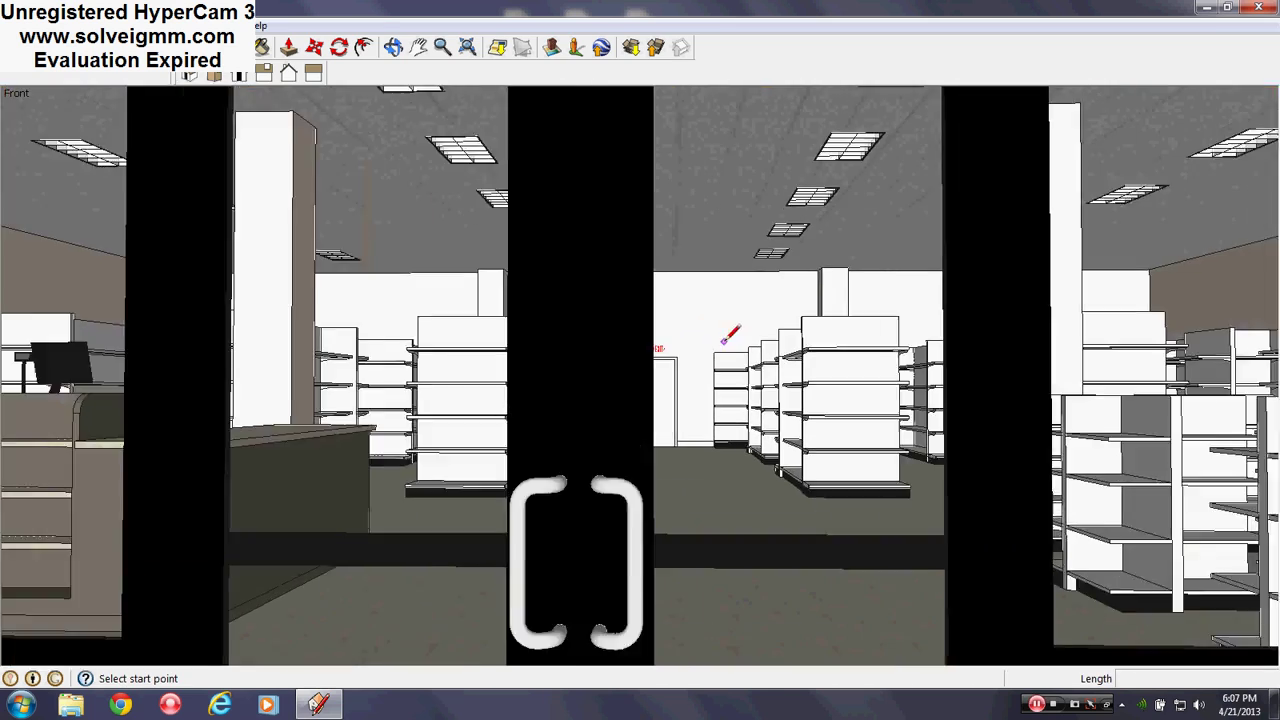
middle_click_drag(690, 520, 699, 399)
scroll(699, 399, "down", 8)
scroll(699, 399, "down", 4)
Look through the Payless ShoeSource storefront glazing at its shelving, display tables and orange wall
middle_click_drag(1100, 455, 117, 474, "shift")
scroll(140, 474, "up", 9)
middle_click_drag(252, 438, 328, 426)
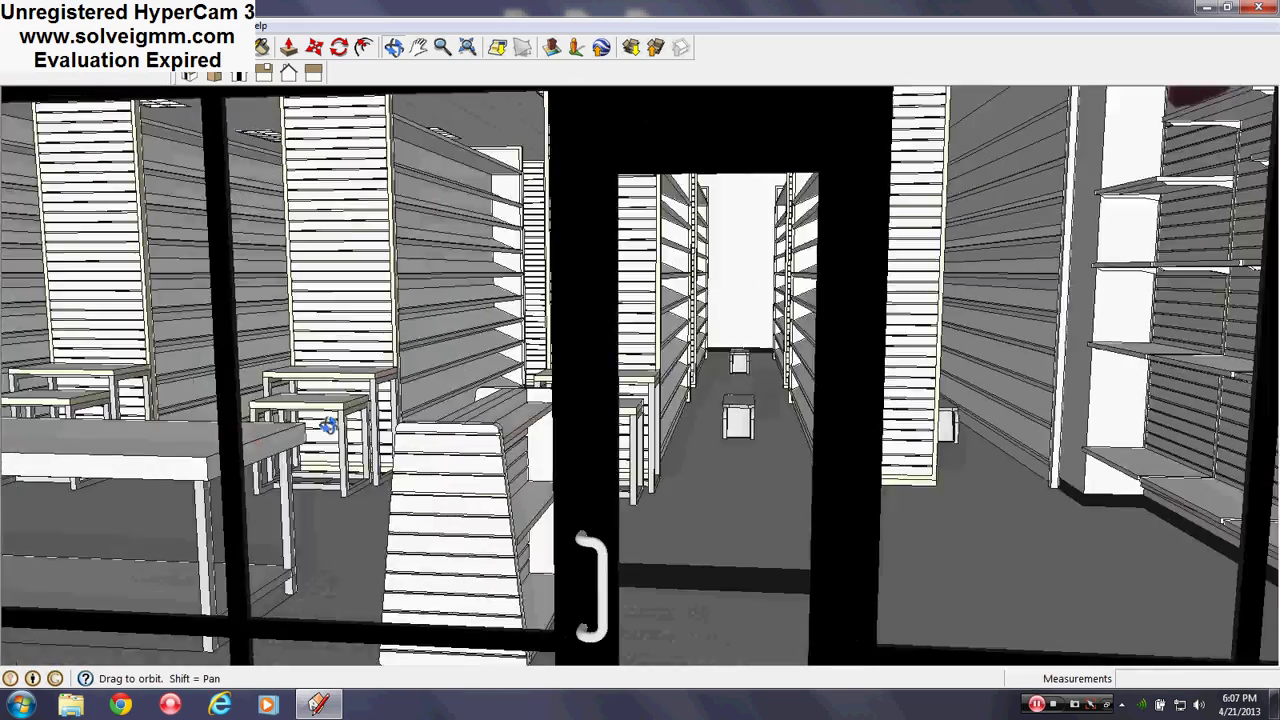
scroll(328, 426, "down", 10)
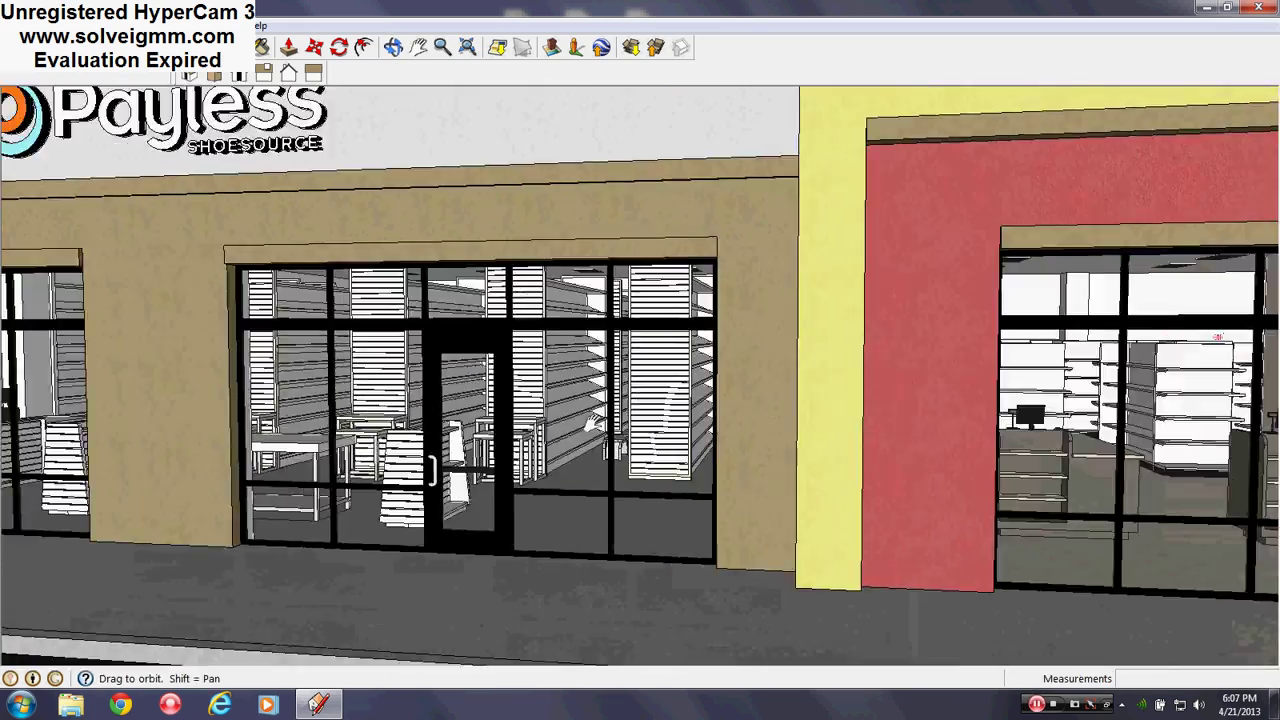
middle_click_drag(593, 424, 1245, 430, "shift")
scroll(391, 388, "up", 5)
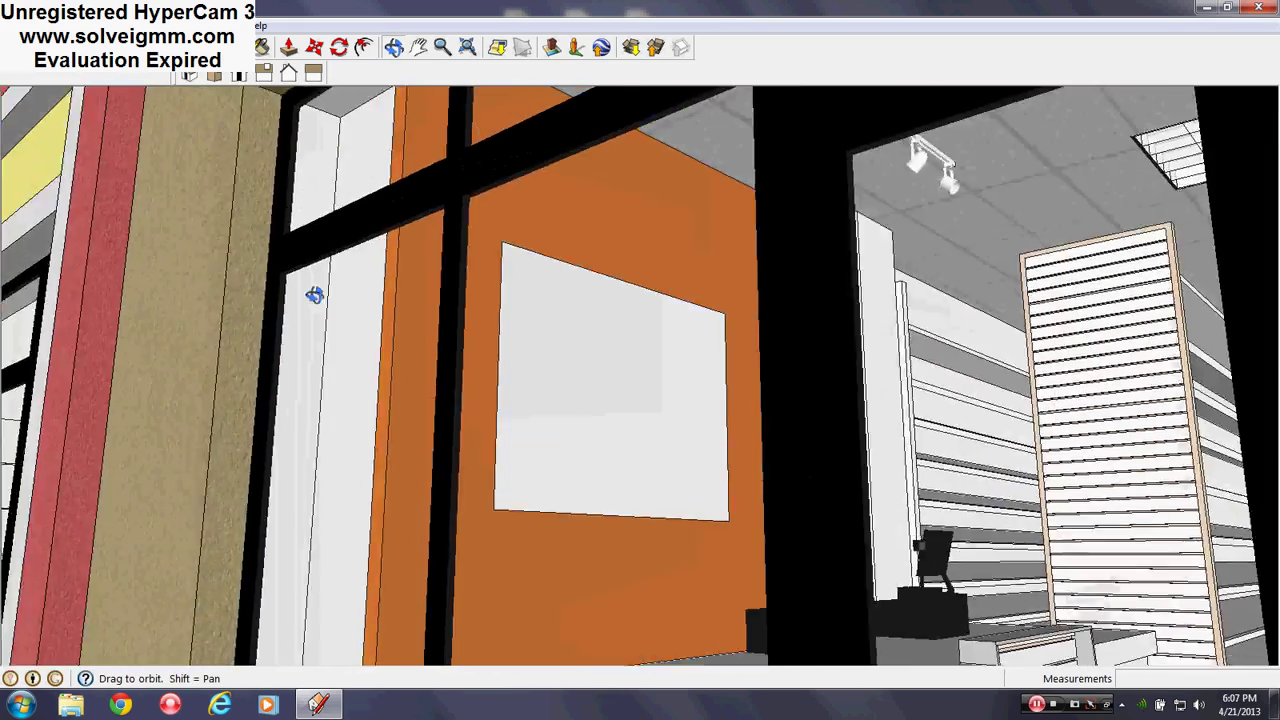
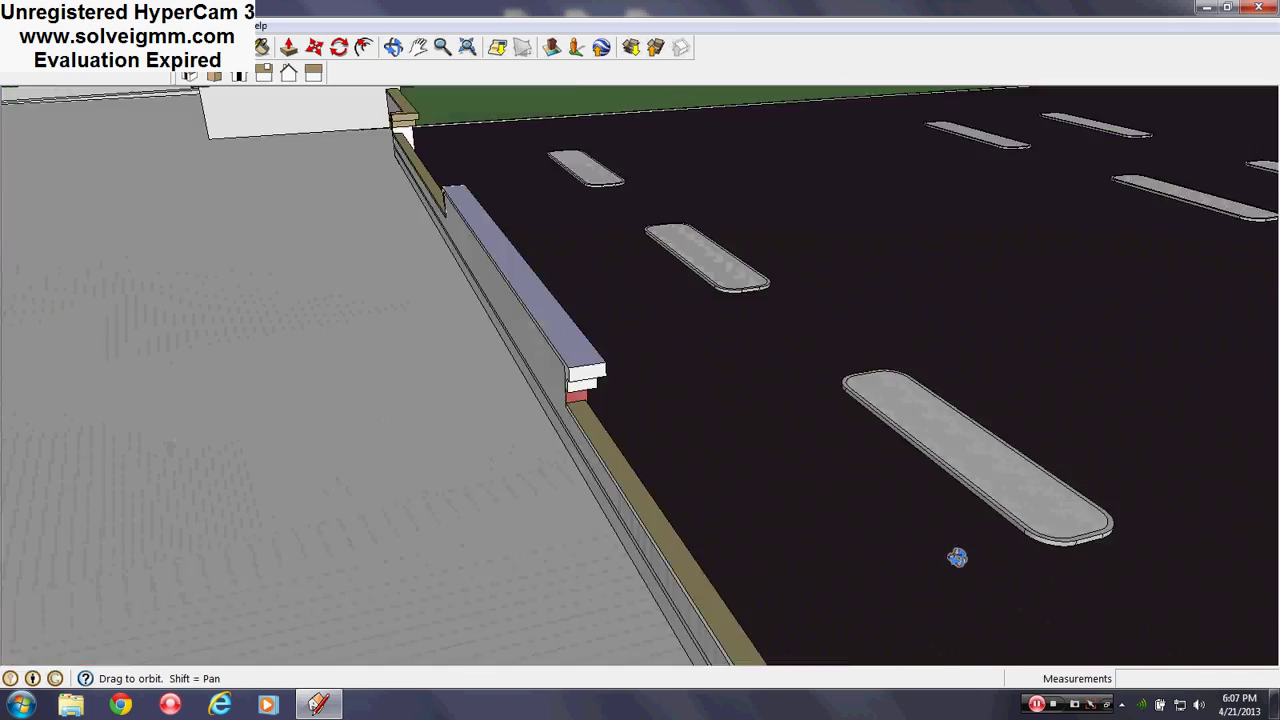
Examine the Crown Jewelers interior, including its display cases, chandeliers, rear door and view through the front glazing
mouse_move(957, 557)
middle_mouse_down()
mouse_move(1138, 471)
mouse_move(321, 624)
mouse_move(686, 410)
mouse_move(1079, 240)
middle_mouse_up()
scroll(1079, 240, "down", 3)
scroll(338, 370, "up", 15)
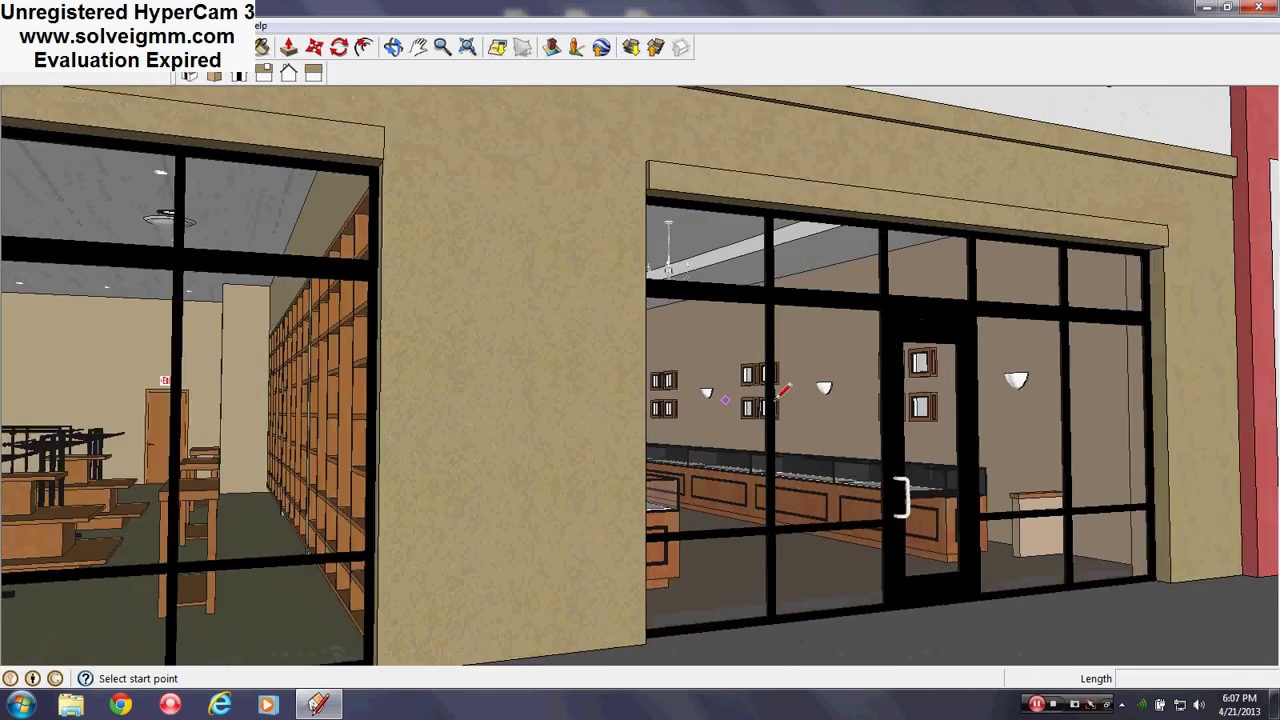
scroll(778, 400, "up", 6)
middle_click_drag(899, 408, 714, 435)
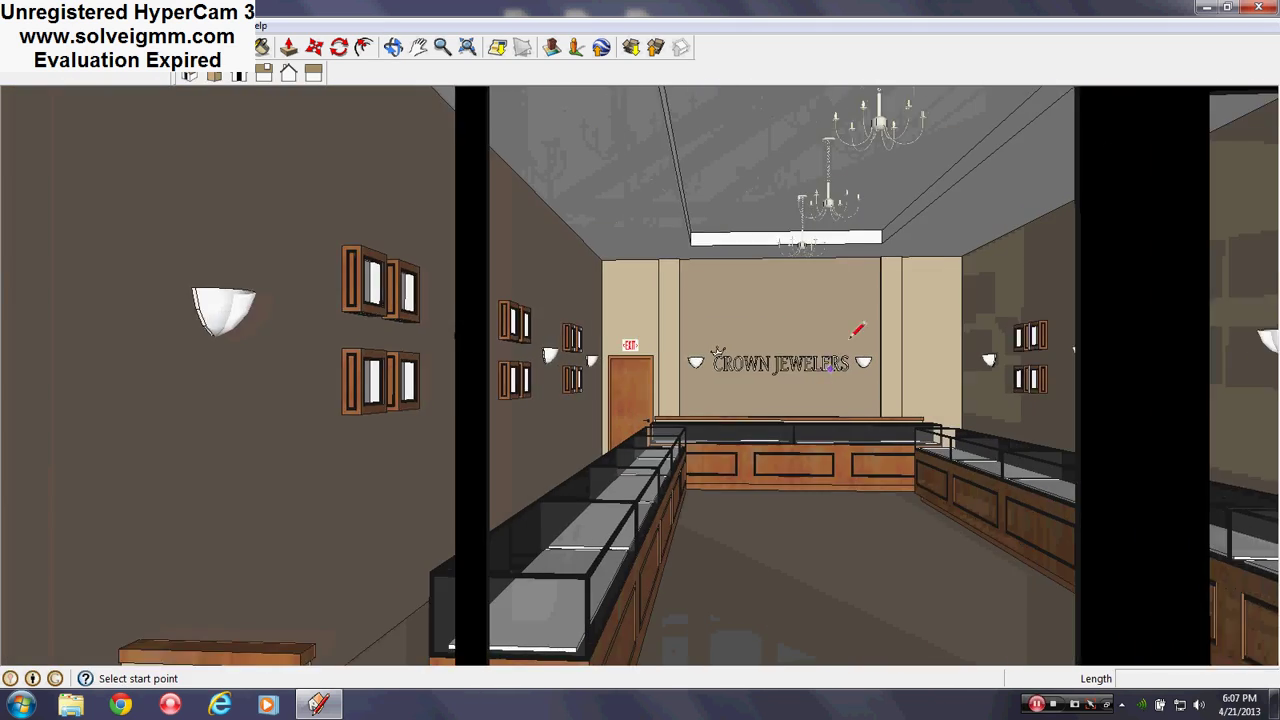
scroll(880, 308, "up", 4)
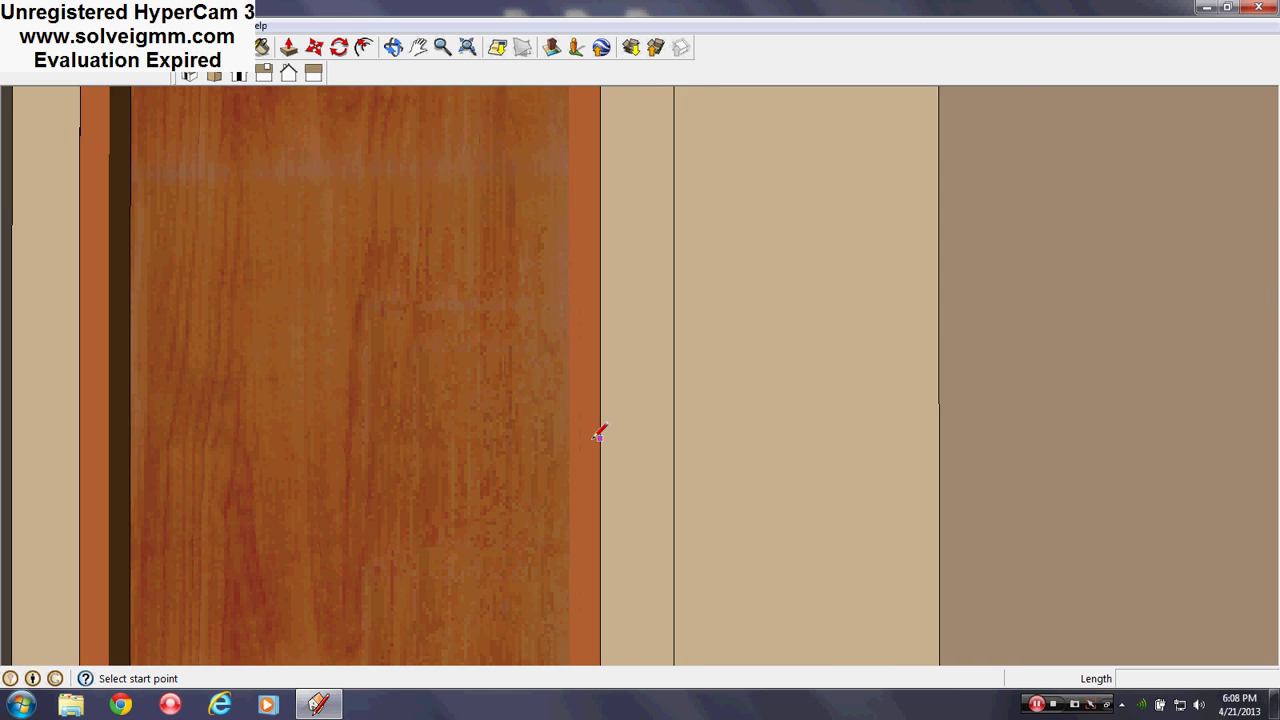
scroll(599, 433, "up", 6)
middle_click_drag(580, 514, 1273, 683)
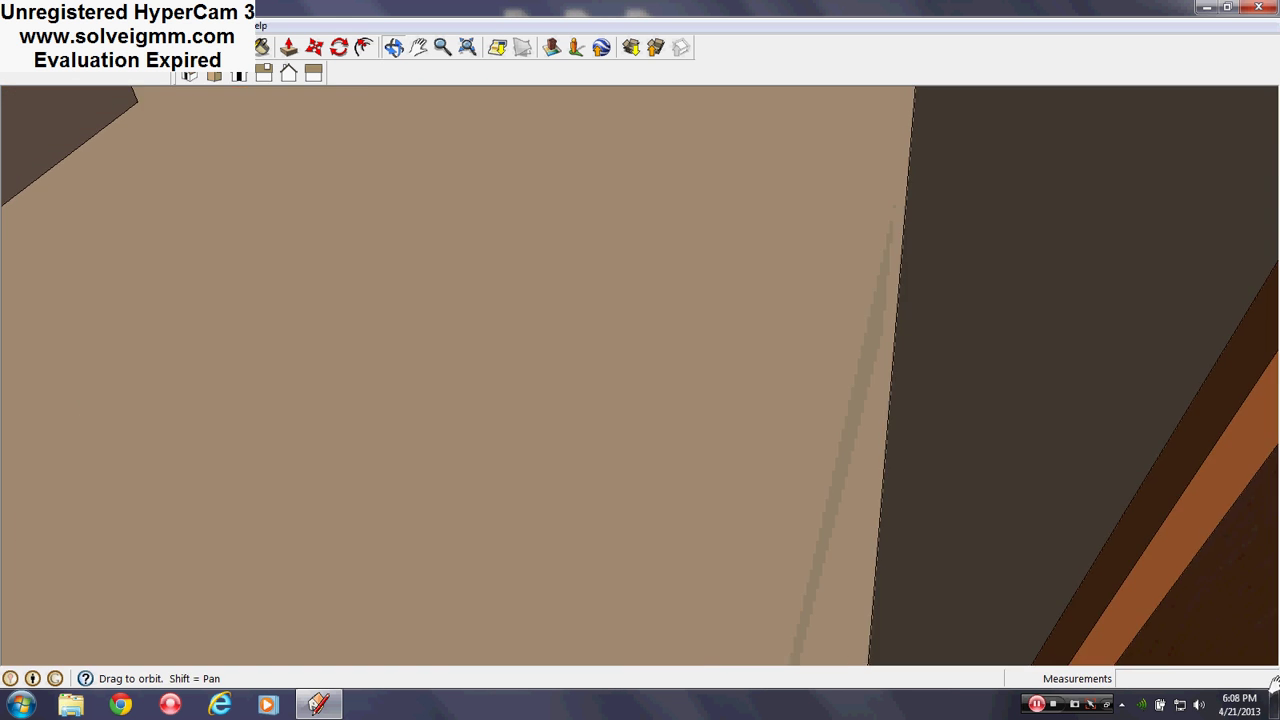
middle_click_drag(892, 582, 778, 399)
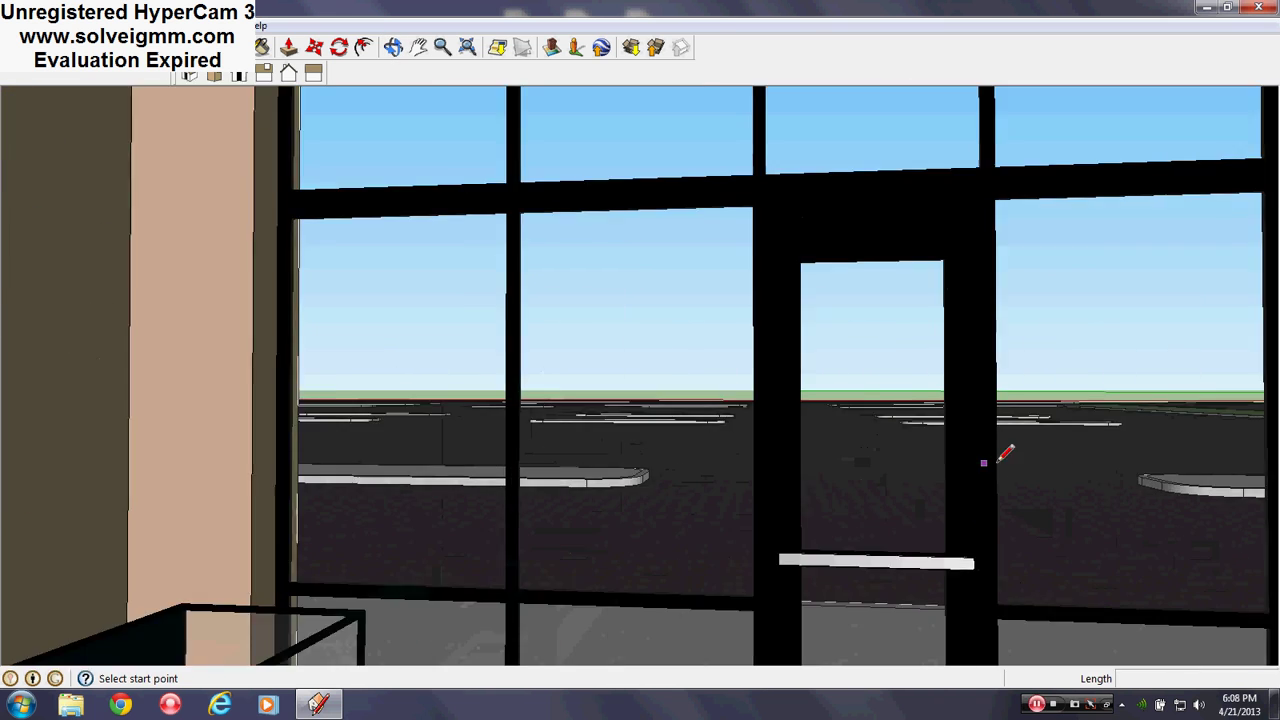
Examine the Diva's Fashion Closet interior, including its clothing racks, wooden shelving, display tables and entrance glazing
middle_click_drag(999, 460, 20, 503)
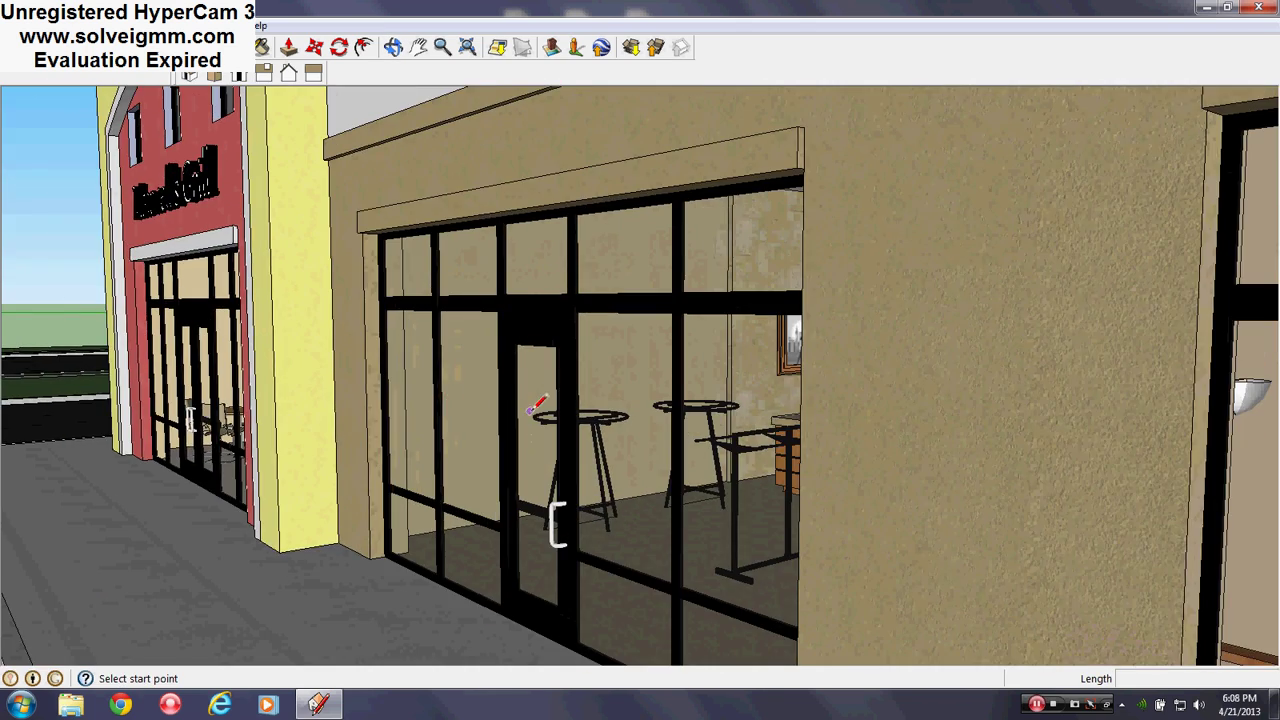
scroll(545, 410, "up", 6)
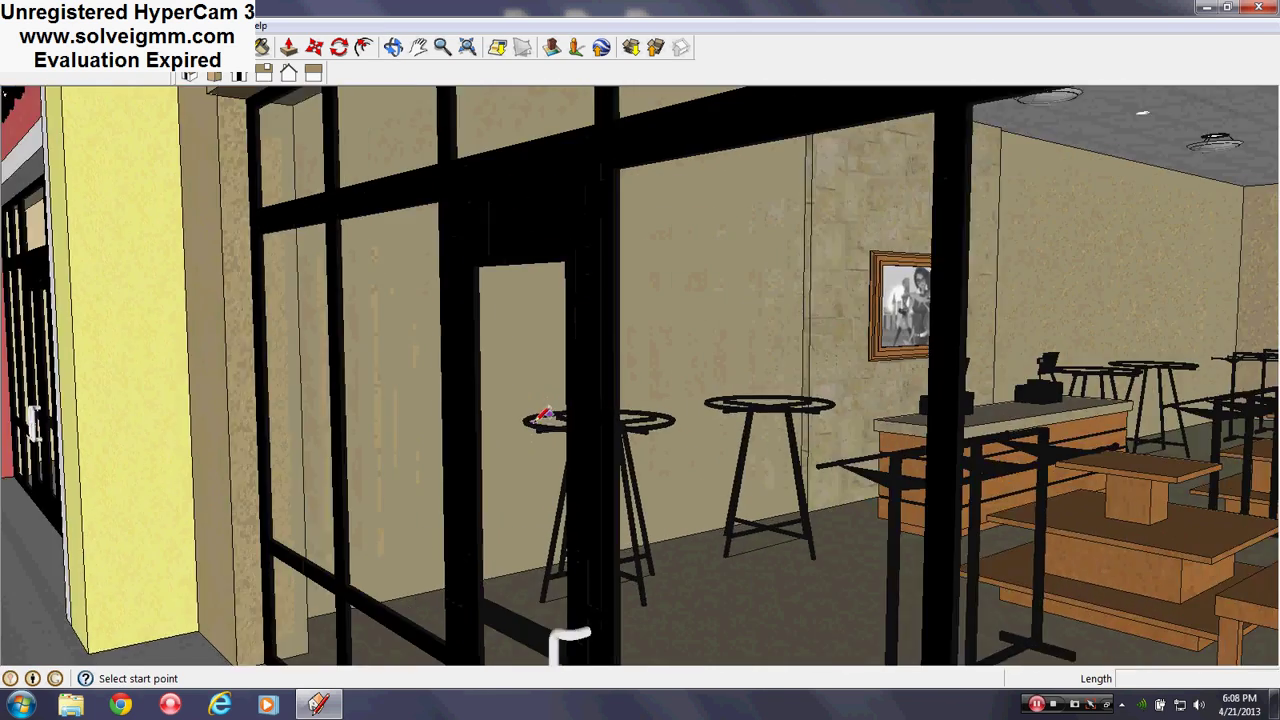
middle_click_drag(543, 420, 931, 421)
scroll(425, 452, "up", 6)
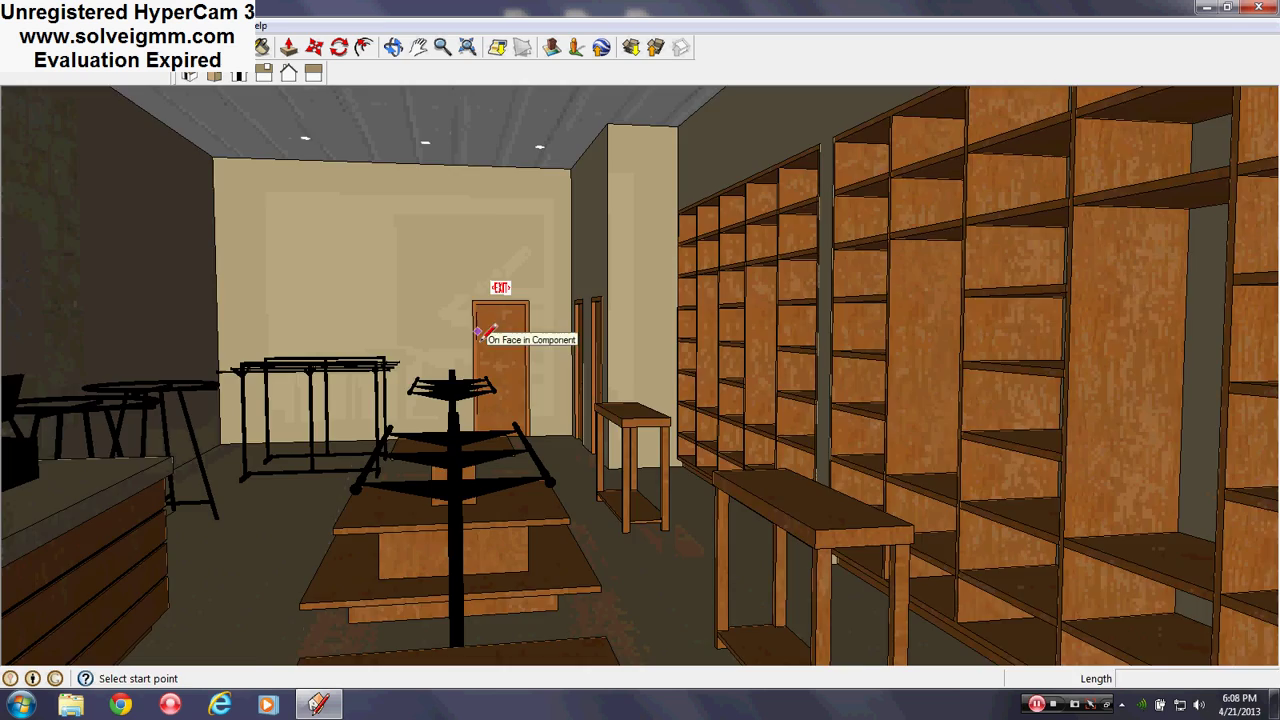
middle_click_drag(480, 337, 293, 562)
middle_click_drag(840, 590, 509, 549)
scroll(647, 322, "up", 7)
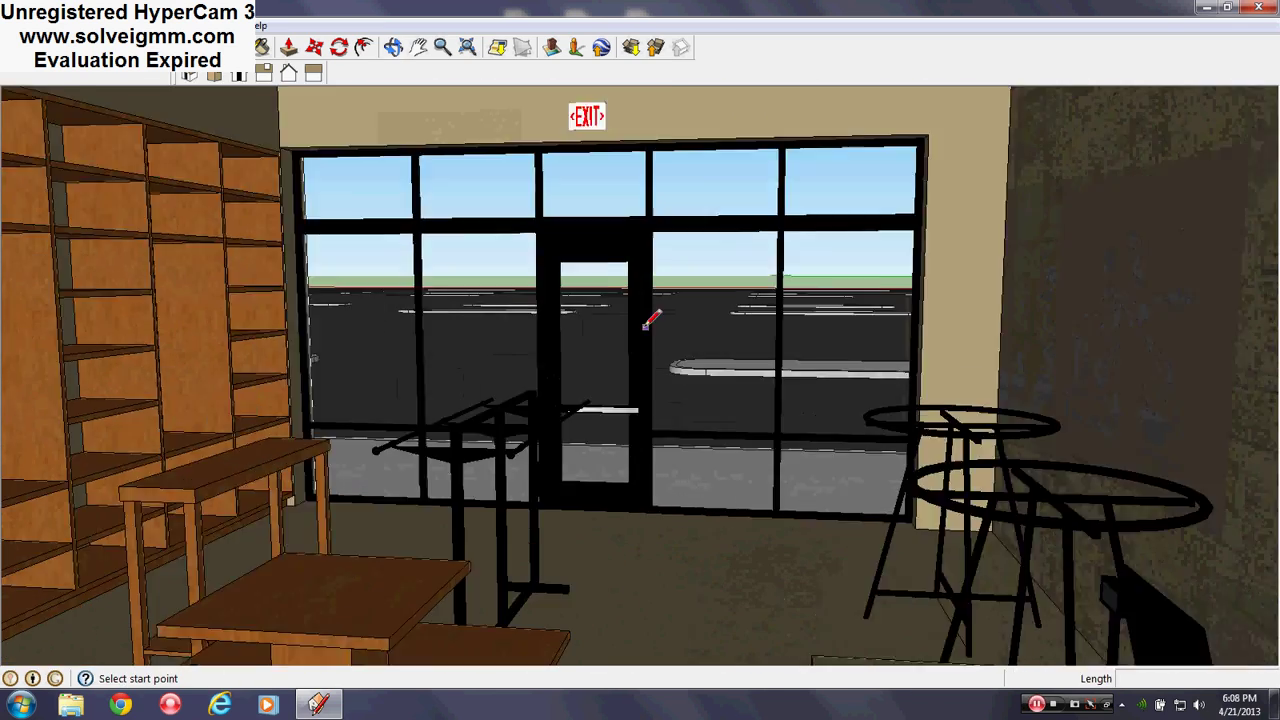
Examine the Maxwell's Grill interior, including its dining tables, side window, service counter and menu boards
mouse_move(566, 362)
middle_mouse_down()
mouse_move(1118, 460)
mouse_move(949, 434)
mouse_move(620, 429)
mouse_move(860, 432)
middle_mouse_up()
scroll(630, 308, "up", 6)
scroll(630, 347, "up", 4)
middle_click_drag(600, 430, 90, 468, "shift")
scroll(891, 466, "up", 2)
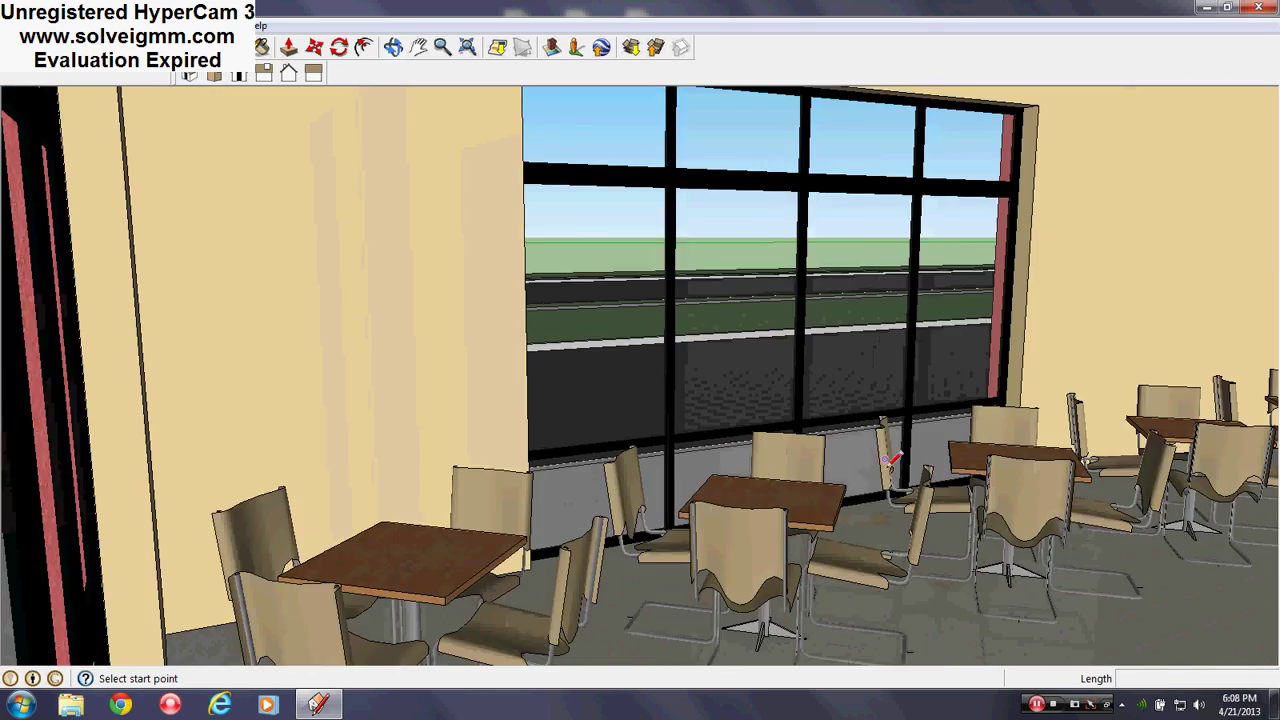
middle_click_drag(891, 466, 563, 491, "shift")
scroll(565, 495, "up", 4)
mouse_move(600, 556)
middle_mouse_down()
mouse_move(914, 531)
mouse_move(823, 443)
mouse_move(750, 455)
mouse_move(811, 436)
mouse_move(863, 446)
mouse_move(814, 503)
mouse_move(729, 494)
mouse_move(778, 492)
middle_mouse_up()
scroll(788, 432, "up", 3)
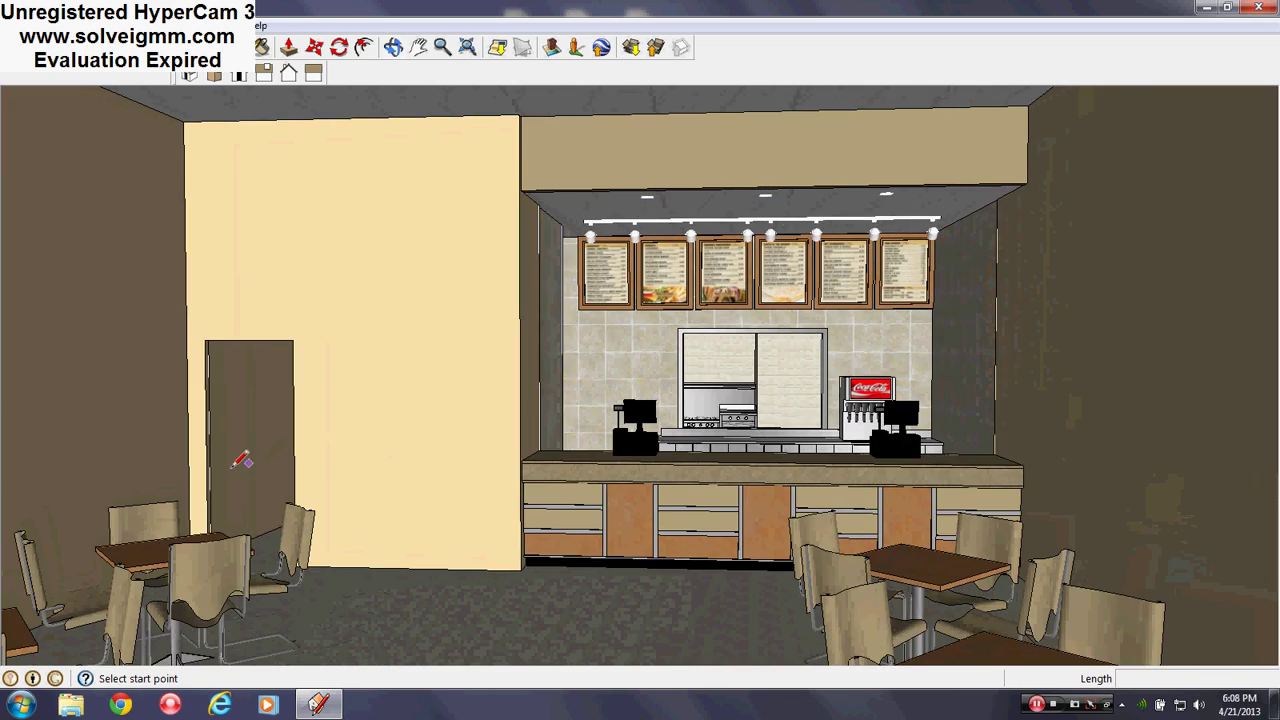
Examine the doors beside the Maxwell's Grill service counter and the view into the kitchen behind it
middle_click_drag(242, 460, 634, 474)
mouse_move(994, 526)
middle_mouse_down()
mouse_move(728, 524)
mouse_move(886, 484)
middle_mouse_up()
middle_click_drag(421, 457, 930, 426, "shift")
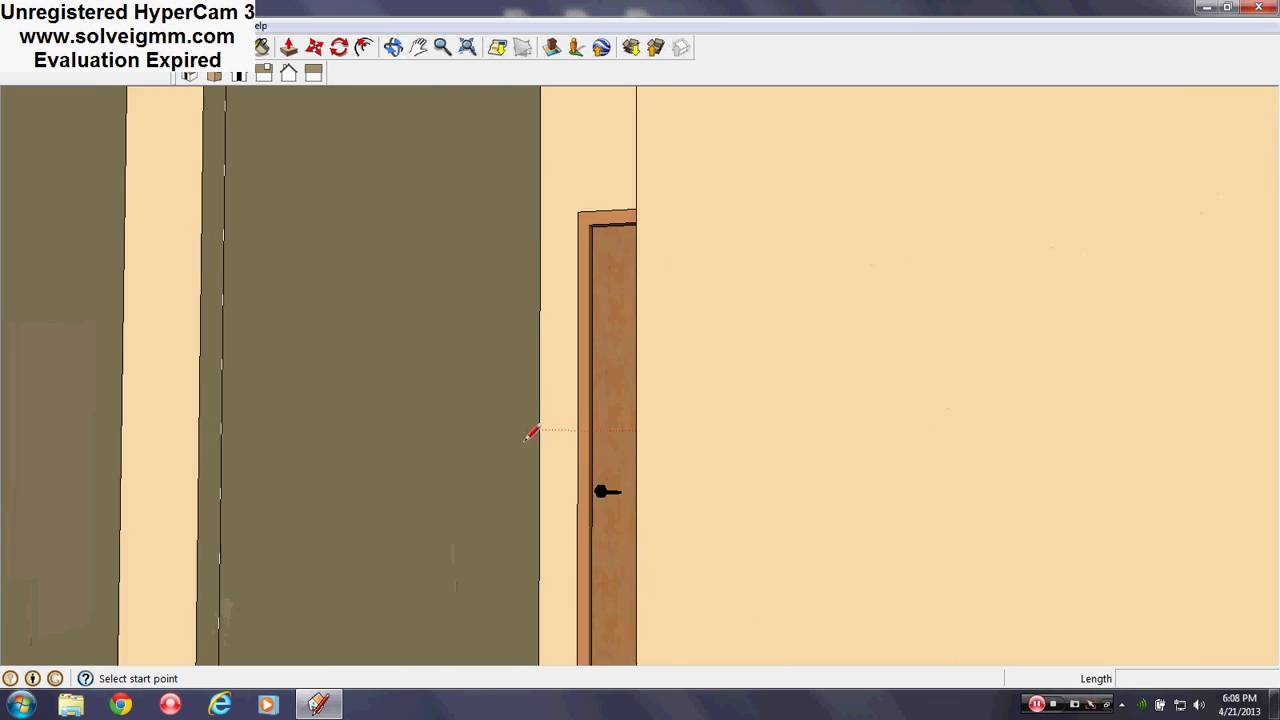
middle_click_drag(531, 433, 624, 443)
middle_click_drag(778, 596, 617, 426)
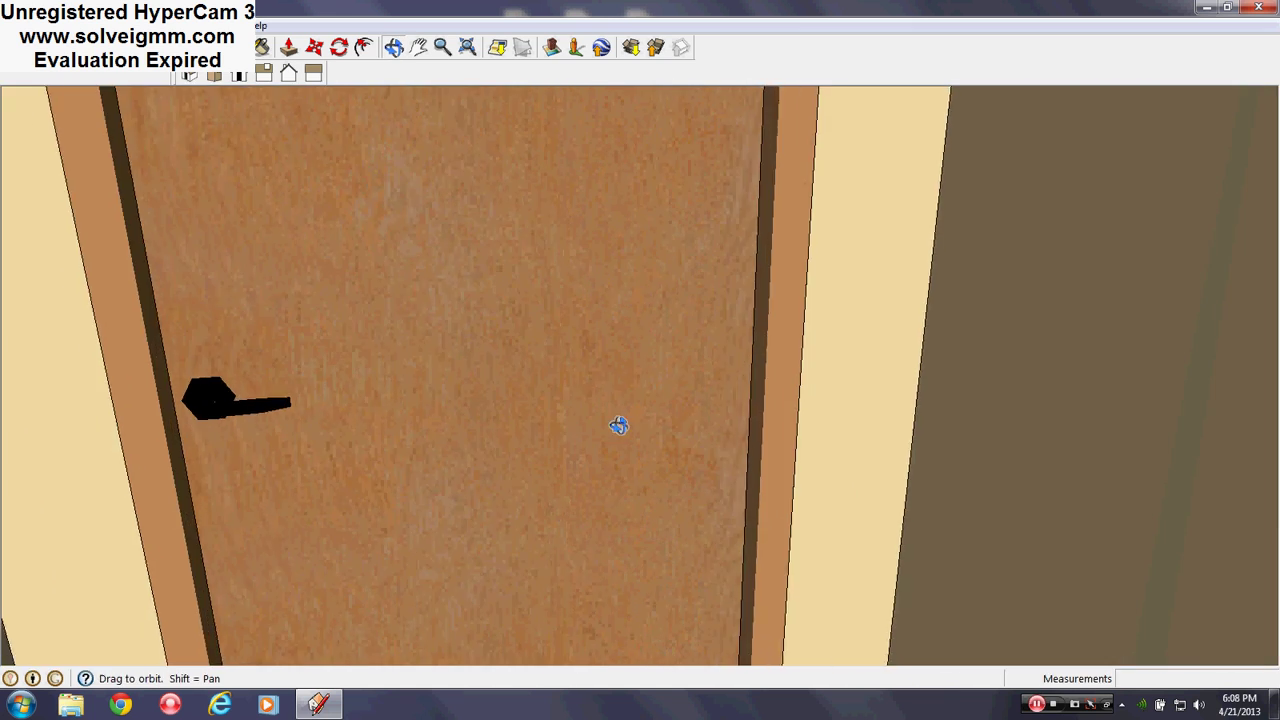
scroll(733, 247, "up", 5)
middle_click_drag(832, 278, 780, 430)
middle_click_drag(346, 466, 224, 308)
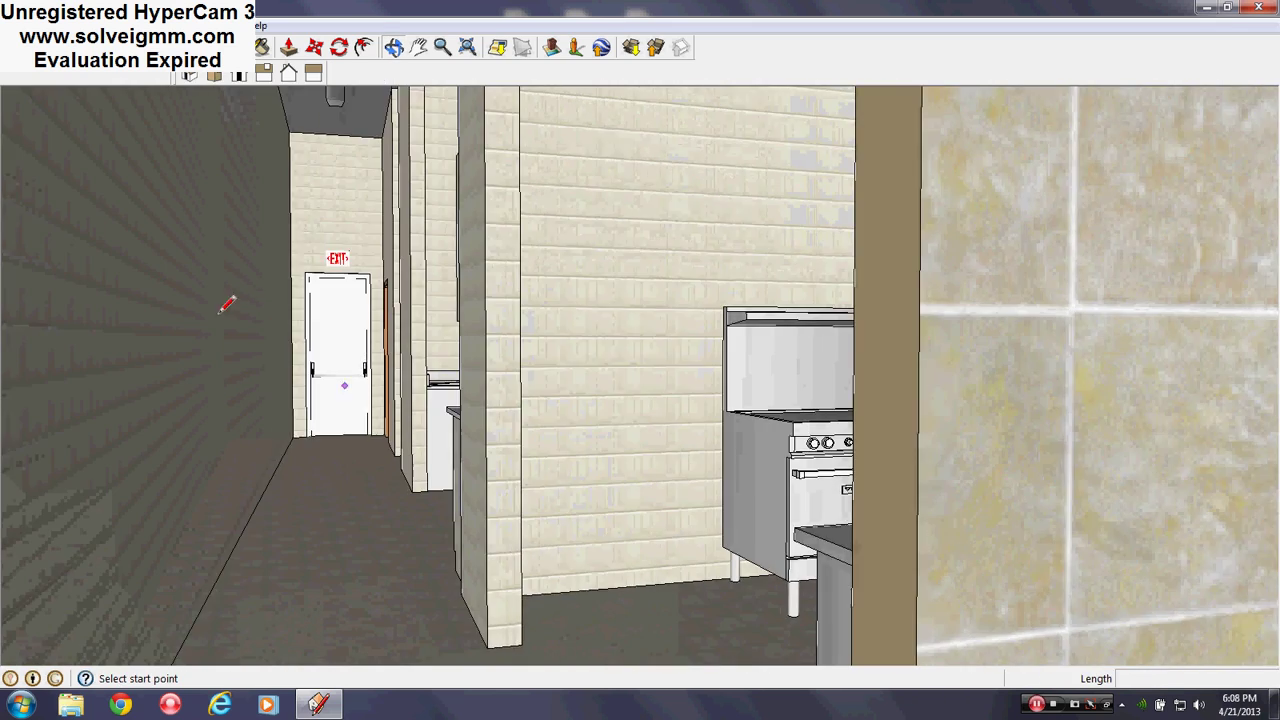
Examine the Maxwell's Grill kitchen, including its exit corridor, metal cabinets, cooking counters, sink and connecting wooden door
scroll(307, 304, "up", 4)
scroll(449, 362, "up", 3)
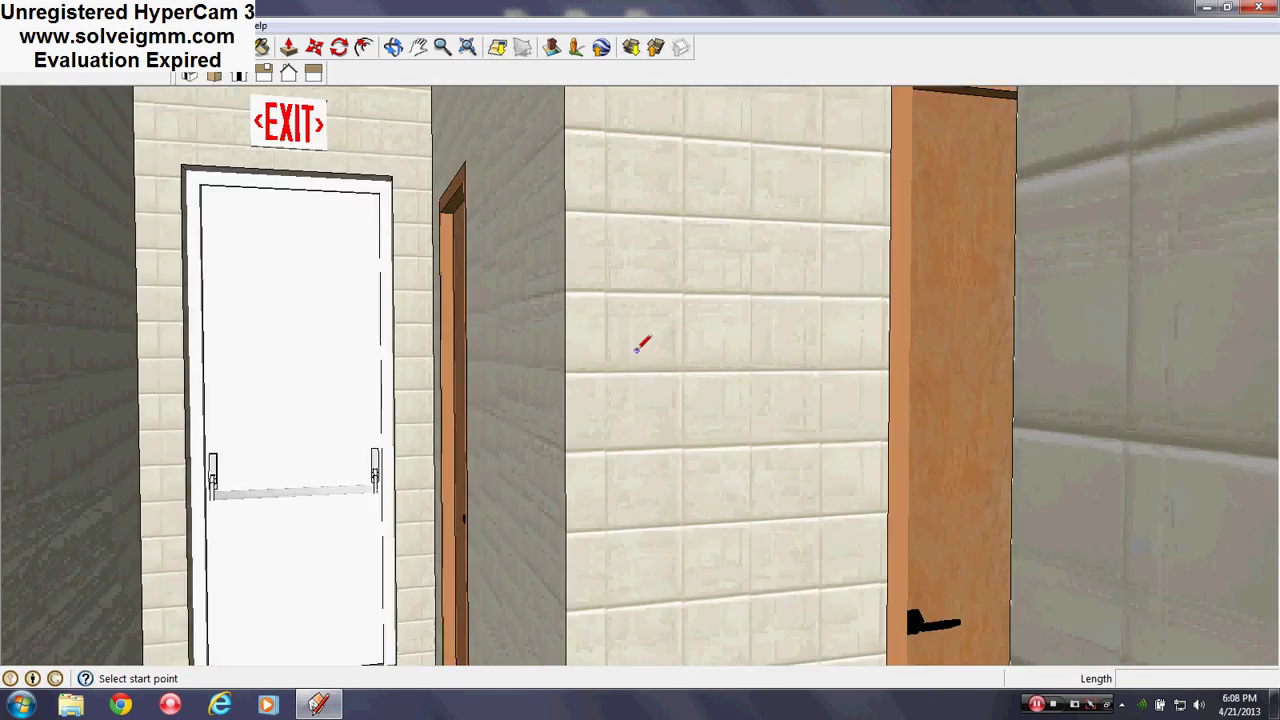
mouse_move(640, 340)
middle_mouse_down()
mouse_move(674, 374)
mouse_move(1143, 426)
mouse_move(1023, 490)
mouse_move(541, 419)
middle_mouse_up()
key("l")
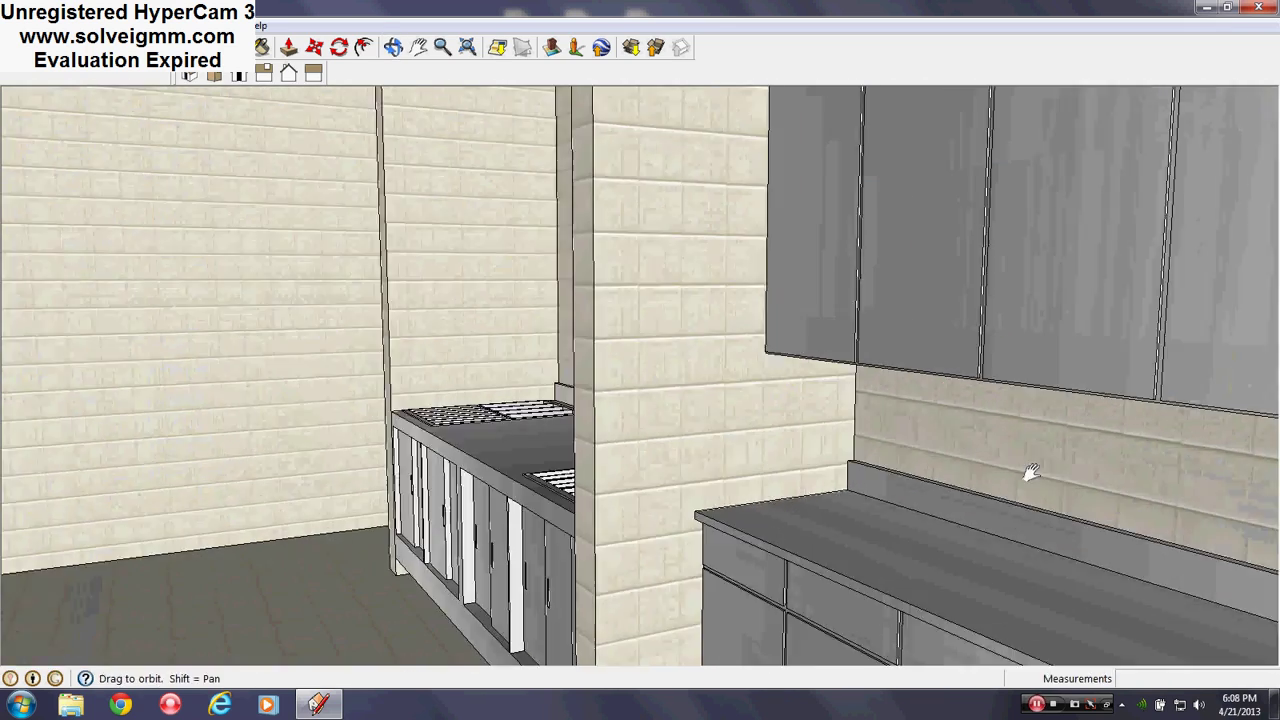
middle_click_drag(1032, 472, 1178, 566, "shift")
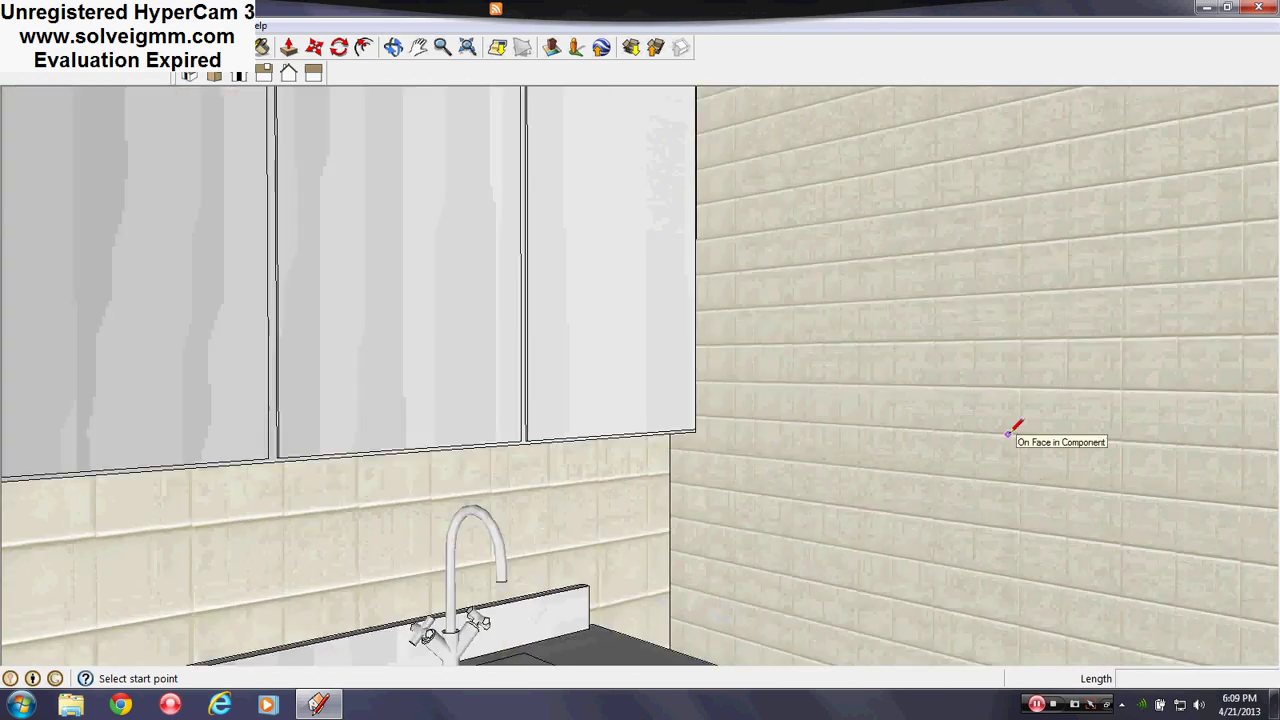
middle_click_drag(1008, 433, 819, 452)
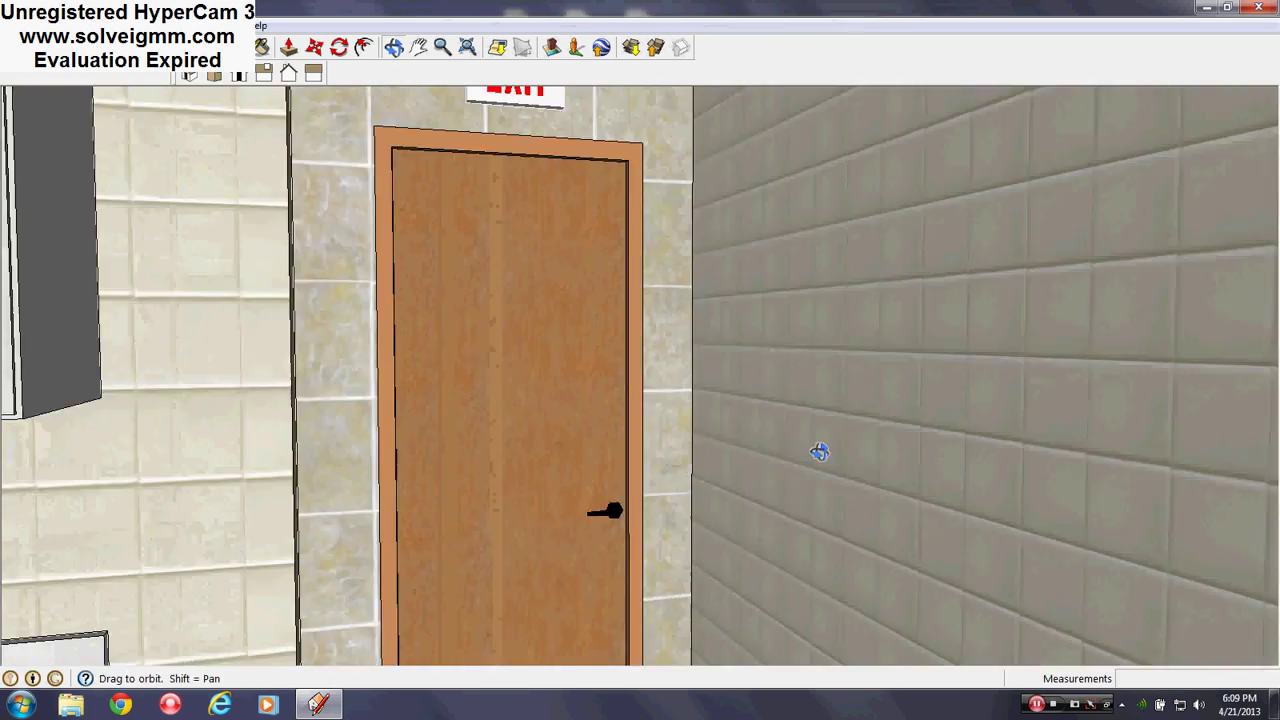
Pass through the kitchen door back to the dining room and examine the service counter's registers, drink dispenser and cabinet panels
scroll(566, 401, "up", 8)
middle_click_drag(286, 546, 634, 414)
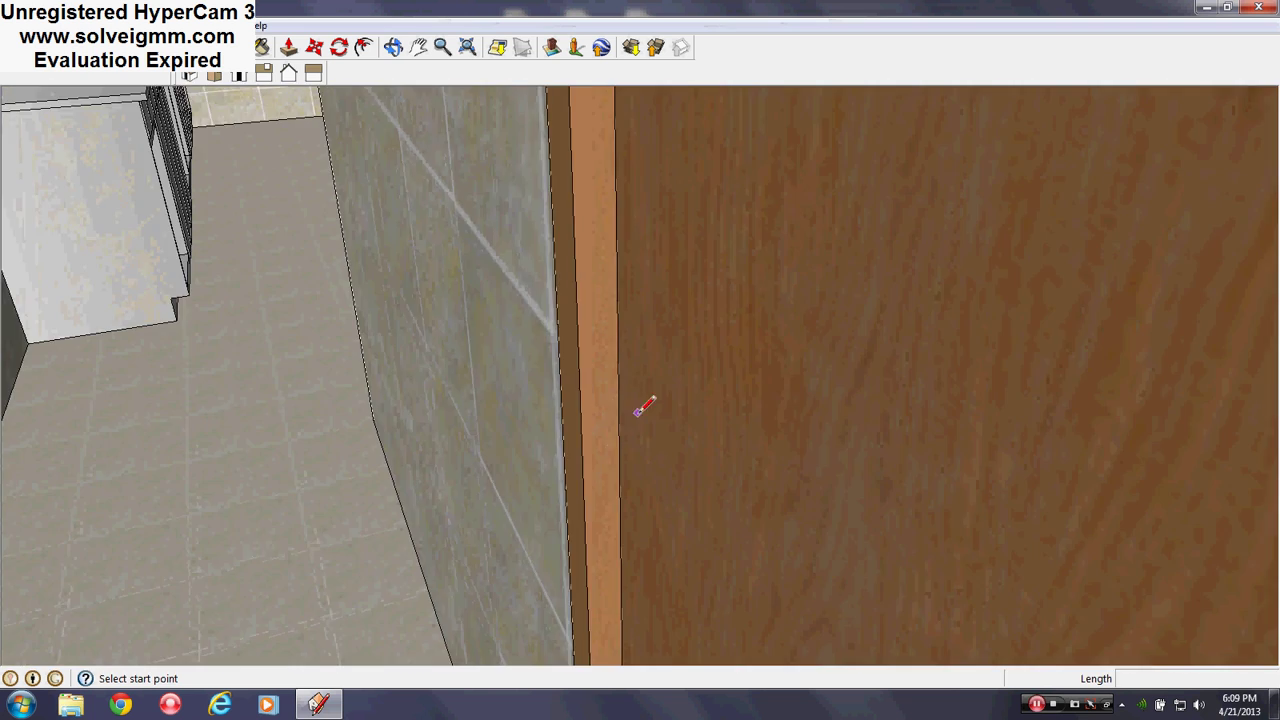
scroll(640, 412, "up", 5)
scroll(845, 369, "up", 3)
middle_click_drag(311, 475, 709, 324)
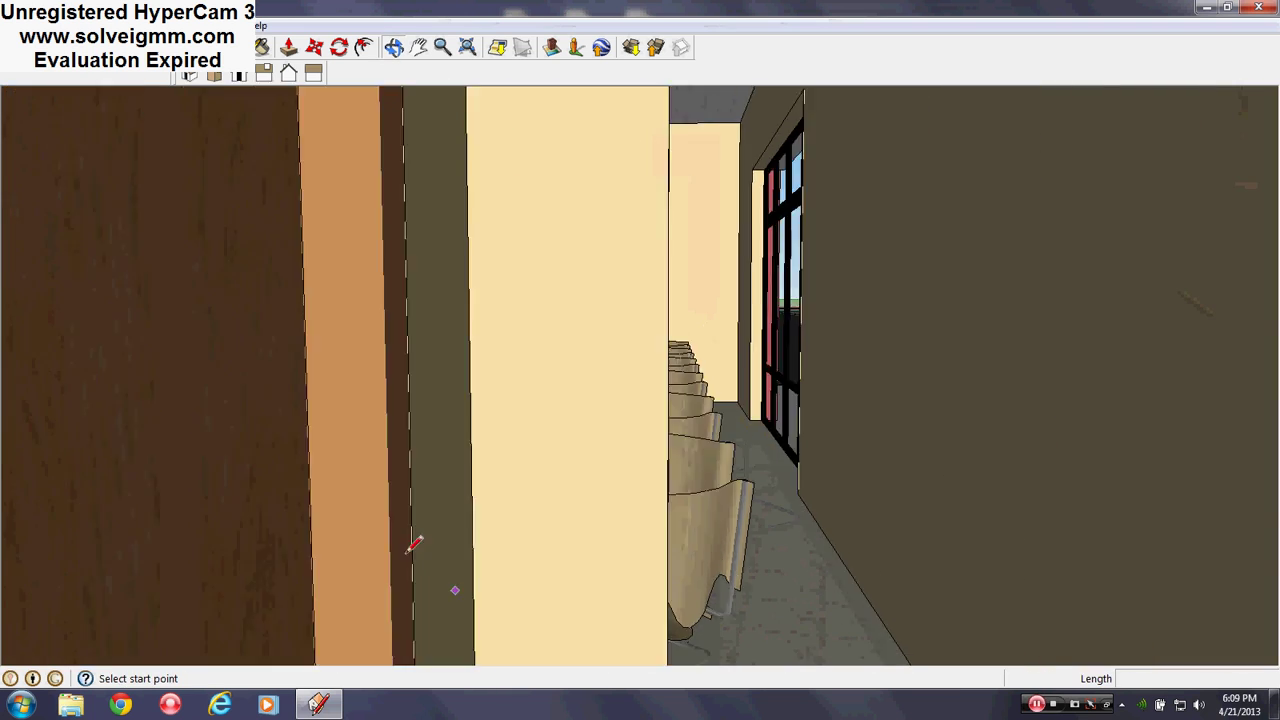
middle_click_drag(406, 553, 32, 491)
middle_click_drag(807, 559, 330, 550, "shift")
mouse_move(960, 587)
middle_mouse_down("shift")
mouse_move(326, 527)
mouse_move(729, 603)
mouse_move(250, 531)
mouse_move(770, 540)
mouse_move(466, 580)
mouse_move(386, 409)
mouse_move(381, 425)
mouse_move(610, 476)
middle_mouse_up("shift")
scroll(386, 409, "up", 5)
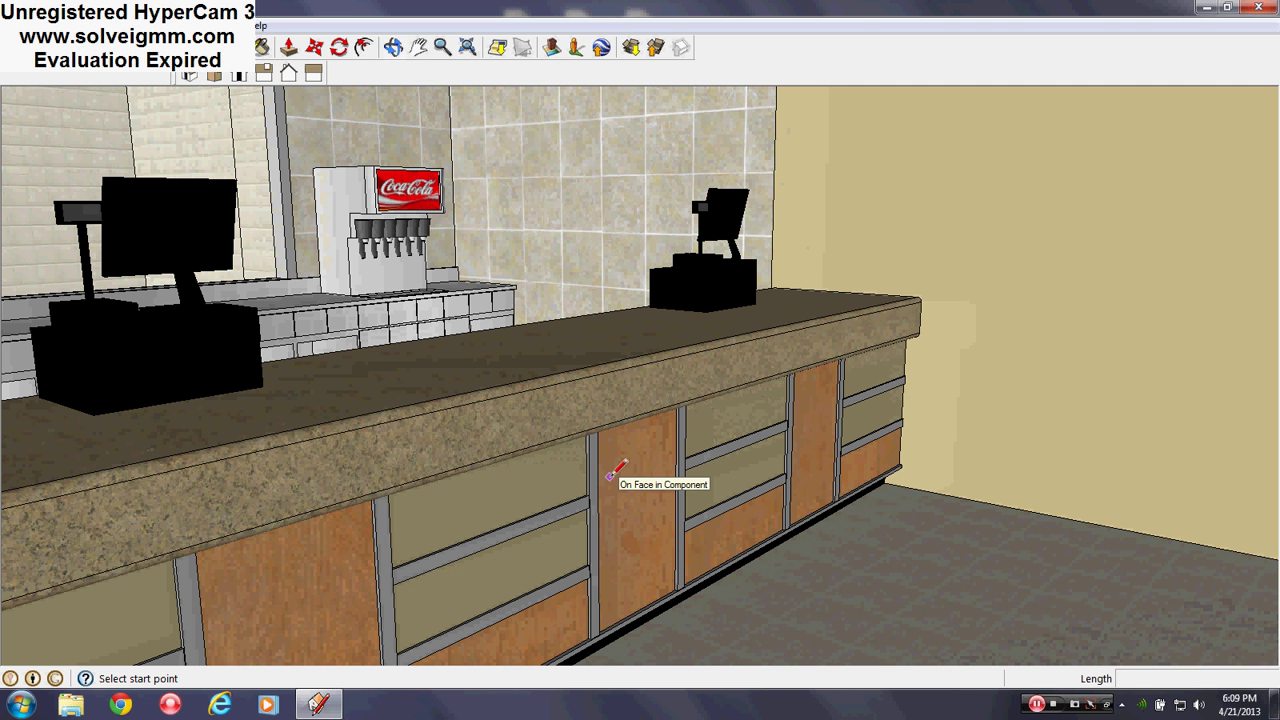
Examine the Maxwell's Grill dining tables, entrance glazing and side window, ending with its exterior facade
mouse_move(877, 280)
middle_mouse_down()
mouse_move(309, 374)
mouse_move(300, 449)
mouse_move(711, 469)
mouse_move(967, 452)
mouse_move(663, 494)
mouse_move(394, 494)
mouse_move(717, 480)
mouse_move(817, 430)
mouse_move(677, 471)
mouse_move(683, 509)
middle_mouse_up()
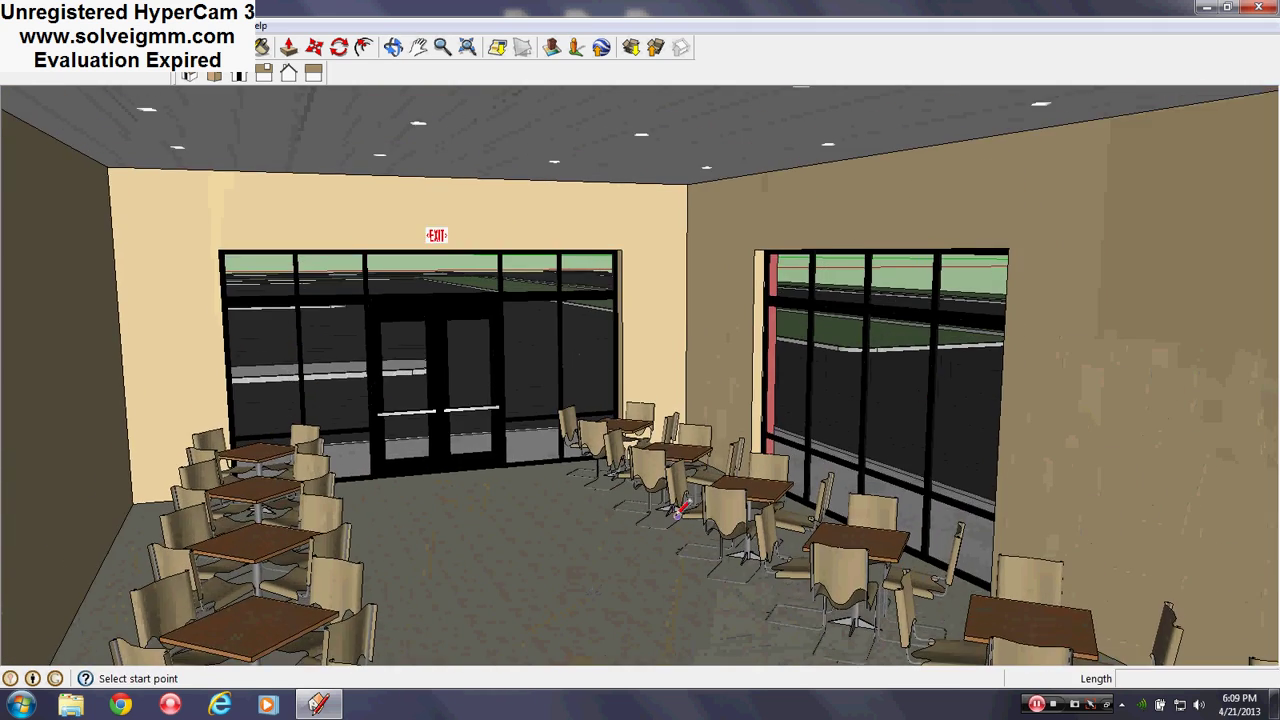
mouse_move(928, 387)
middle_mouse_down()
mouse_move(971, 320)
mouse_move(952, 340)
middle_mouse_up()
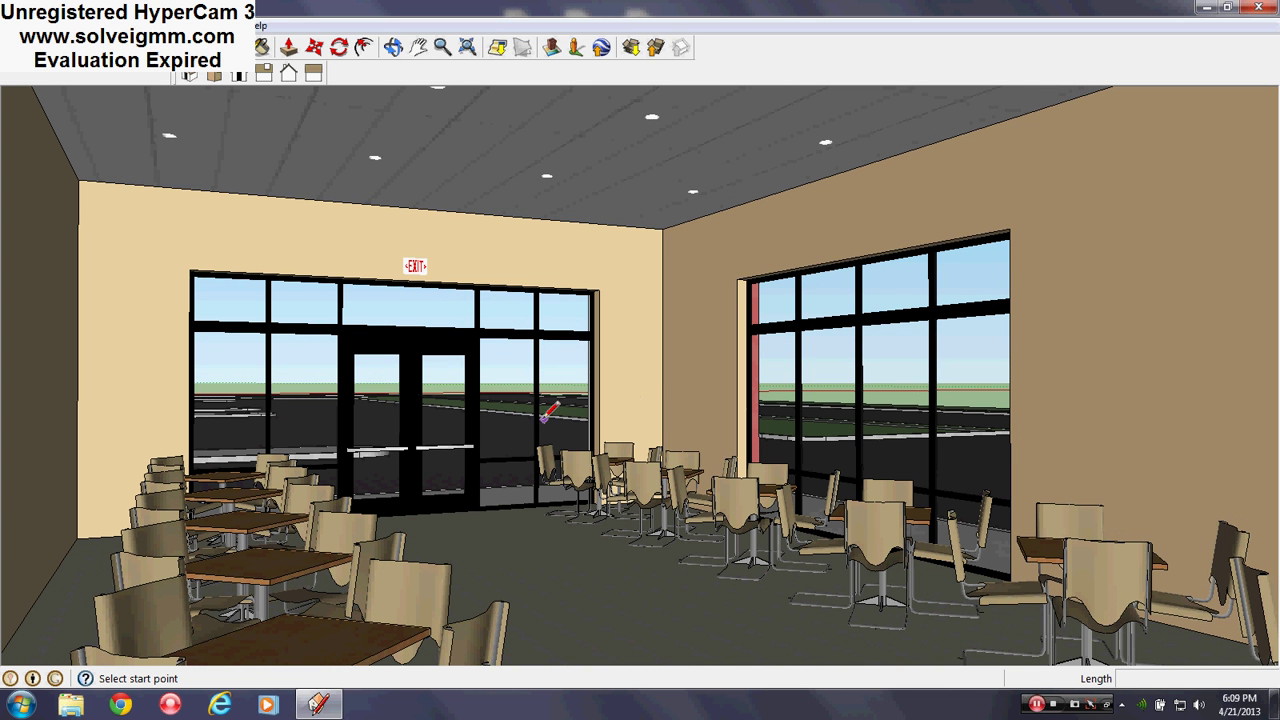
scroll(548, 410, "up", 5)
mouse_move(303, 371)
middle_mouse_down()
mouse_move(500, 409)
mouse_move(872, 448)
middle_mouse_up()
key("l")
scroll(630, 460, "down", 10)
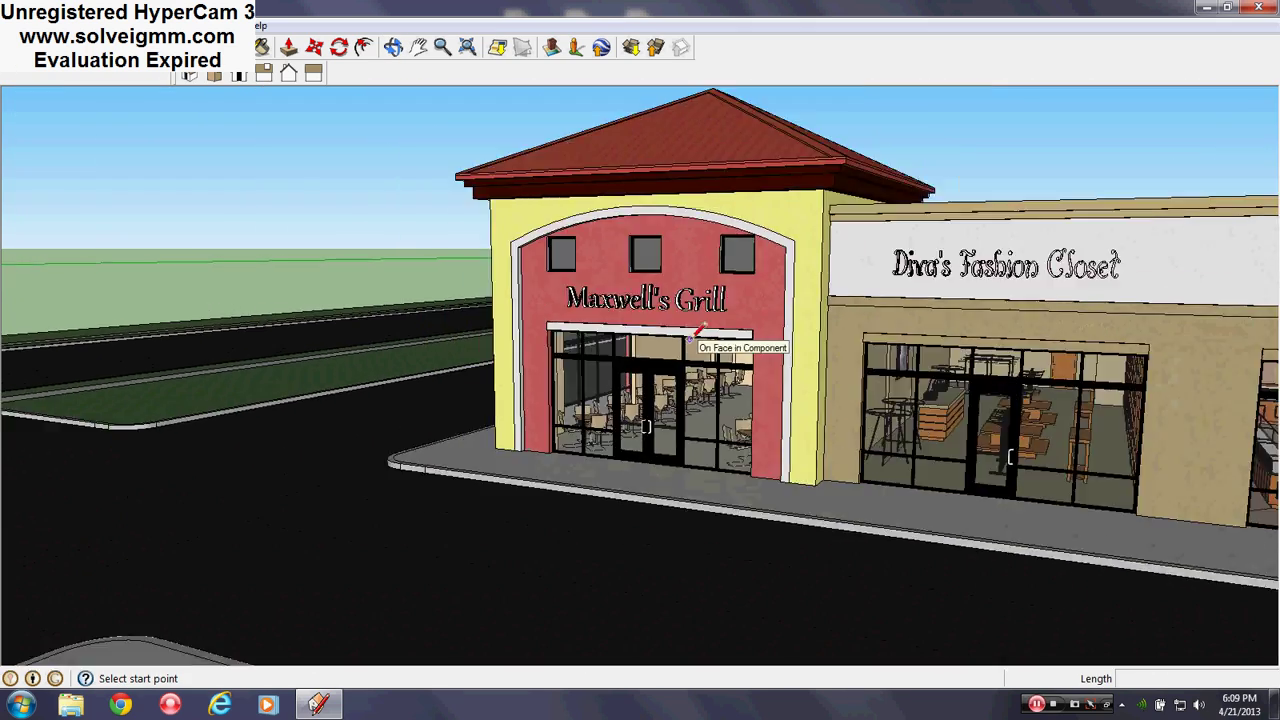
Hide the Roof layer of the empty shopping center building
scroll(692, 338, "down", 3)
middle_click_drag(692, 338, 457, 234)
scroll(682, 400, "down", 6)
scroll(258, 268, "up", 10)
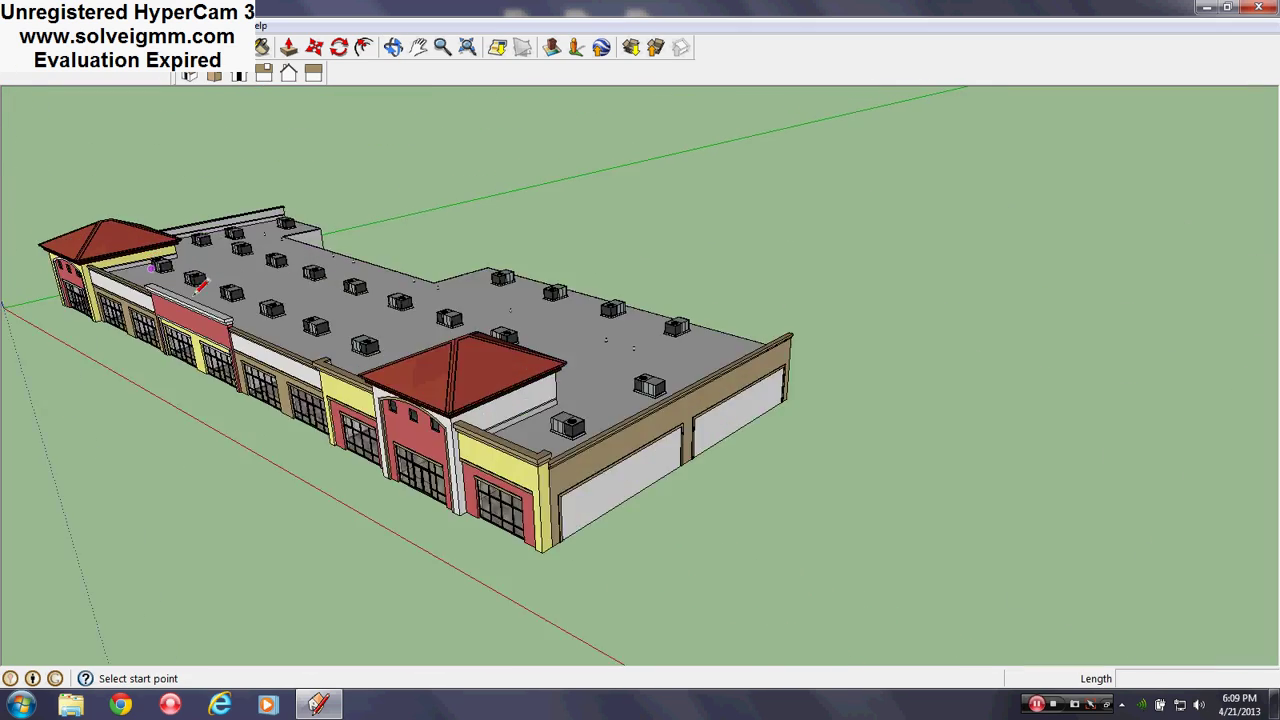
left_click(210, 24)
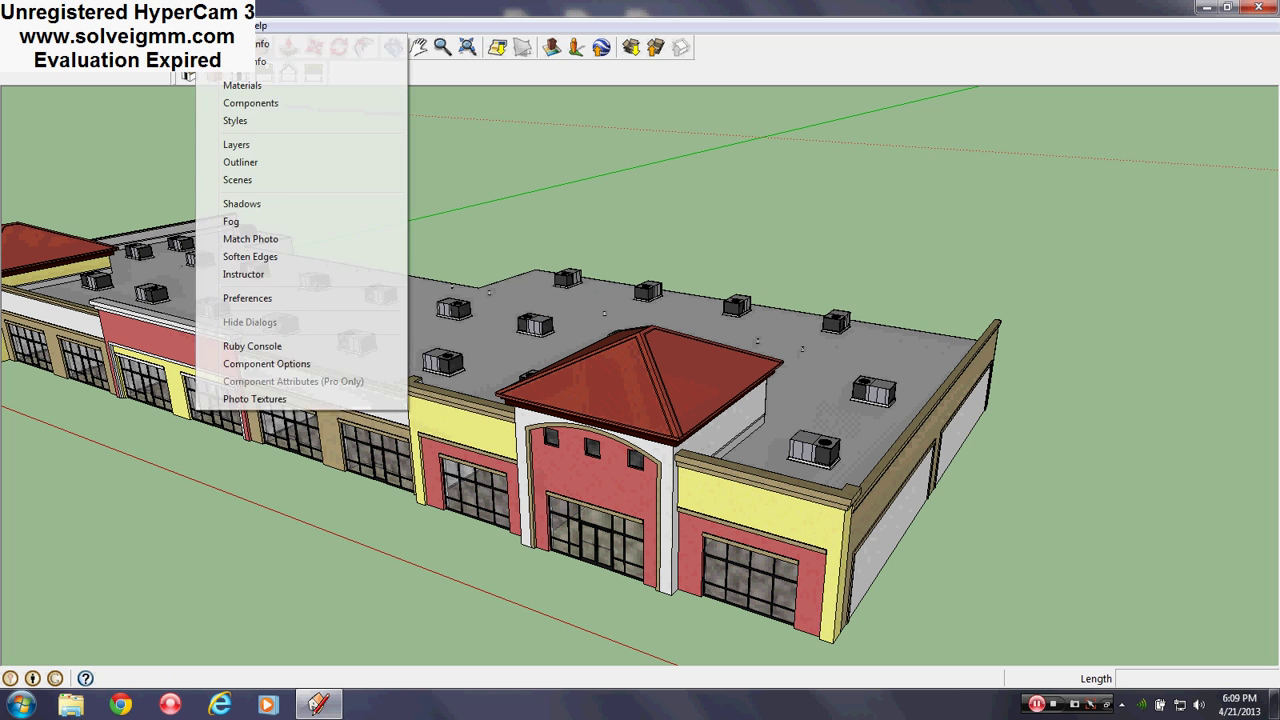
left_click(258, 144)
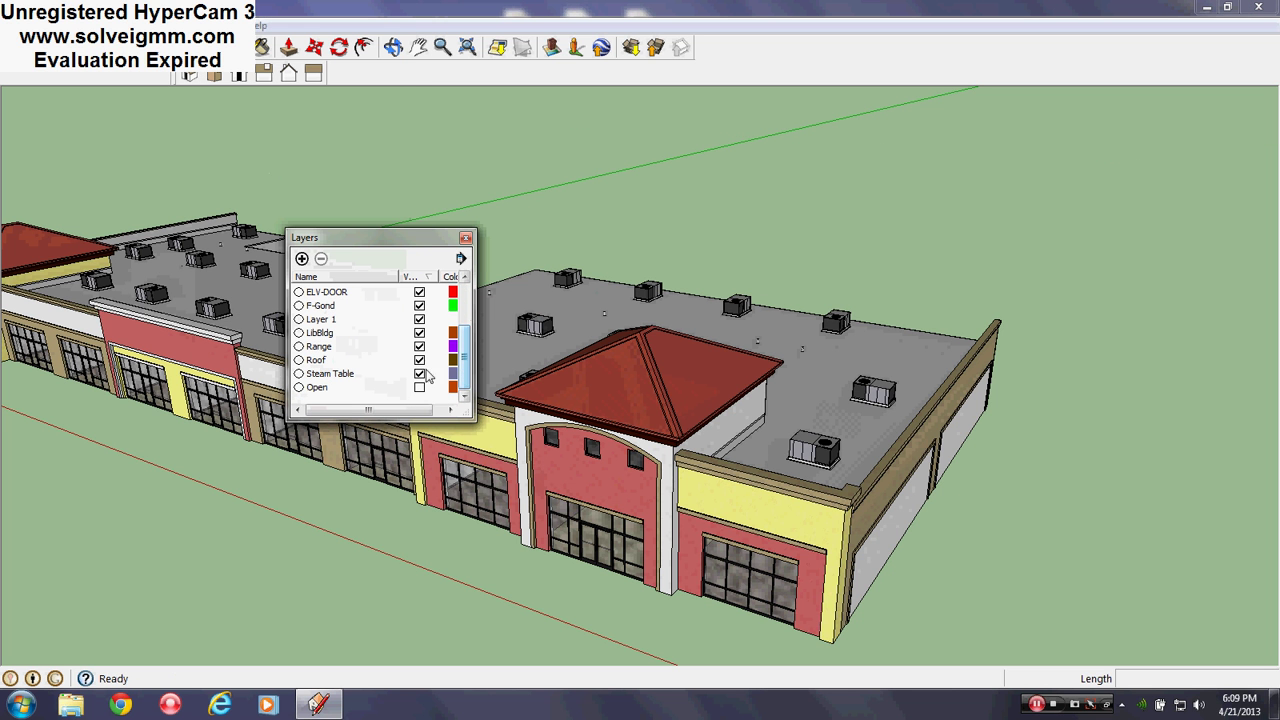
left_click(419, 360)
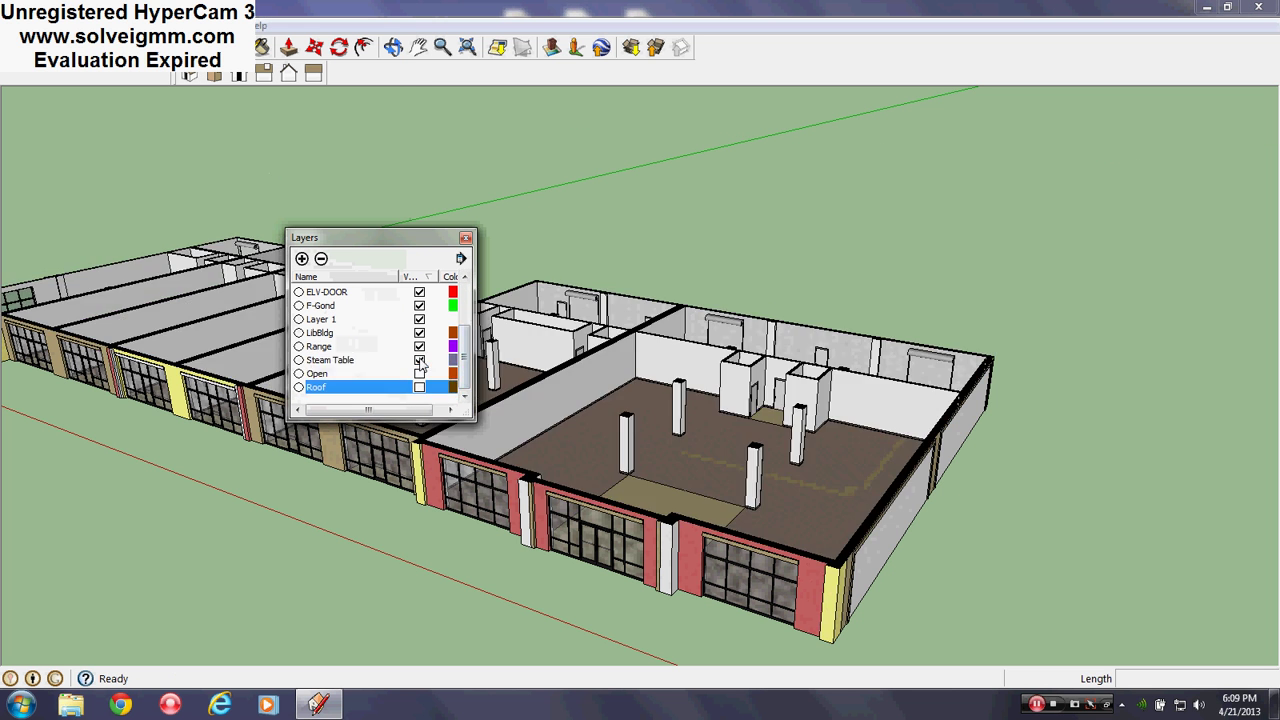
left_click(468, 238)
Look over the roofless empty building's floor plan, from its large columned units to the narrow units and rear rooms
middle_click_drag(595, 417, 635, 555)
scroll(543, 523, "down", 3)
middle_click_drag(331, 477, 690, 540, "shift")
scroll(376, 515, "up", 3)
middle_click_drag(376, 515, 720, 440)
middle_click_drag(720, 440, 183, 597, "shift")
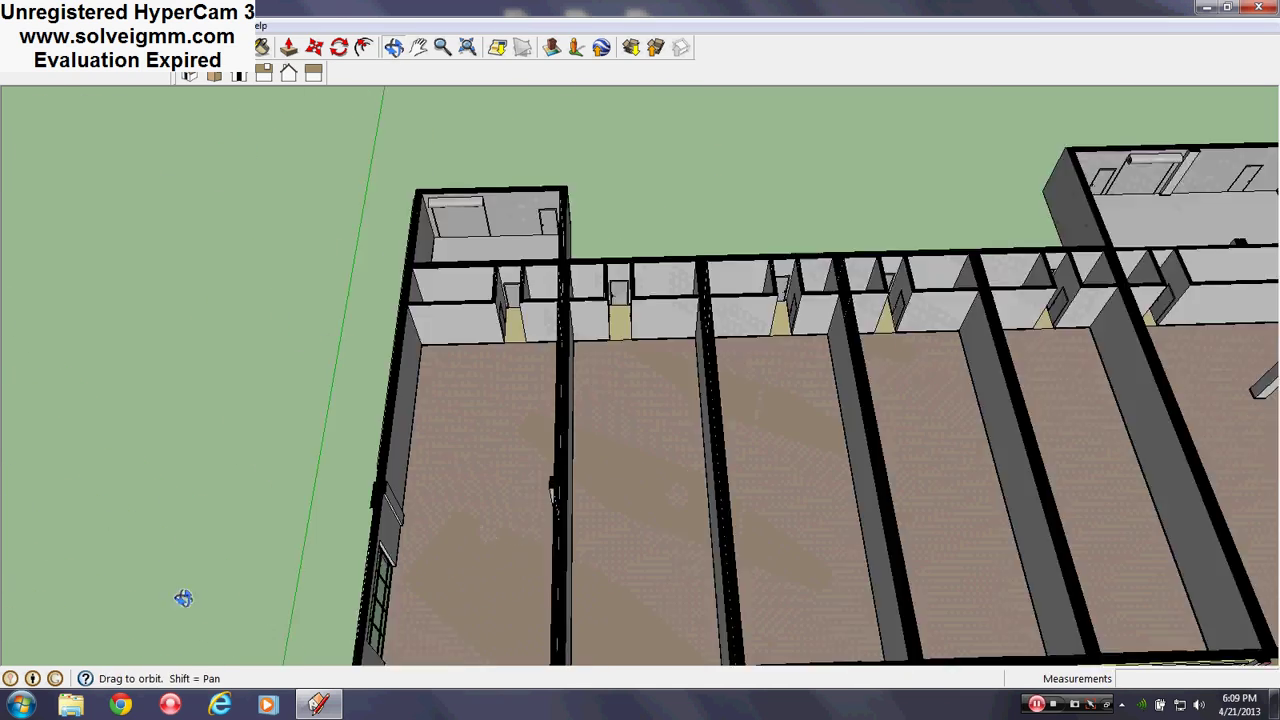
middle_click_drag(680, 470, 540, 480)
mouse_move(540, 480)
middle_mouse_down("shift")
mouse_move(485, 486)
mouse_move(500, 406)
mouse_move(460, 425)
middle_mouse_up("shift")
scroll(485, 486, "down", 4)
scroll(368, 462, "up", 1)
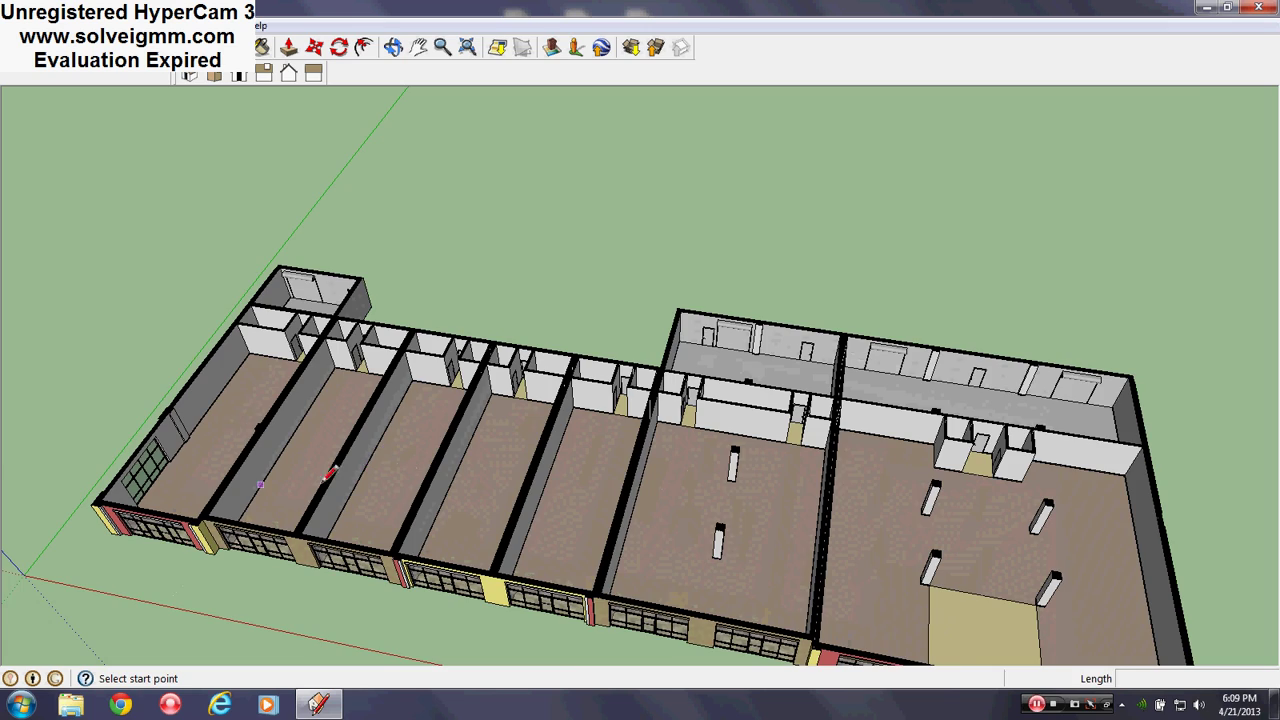
Examine the row of narrow empty units from above, including the corner unit's side window and the partition walls
middle_click_drag(731, 478, 646, 409)
scroll(300, 405, "up", 6)
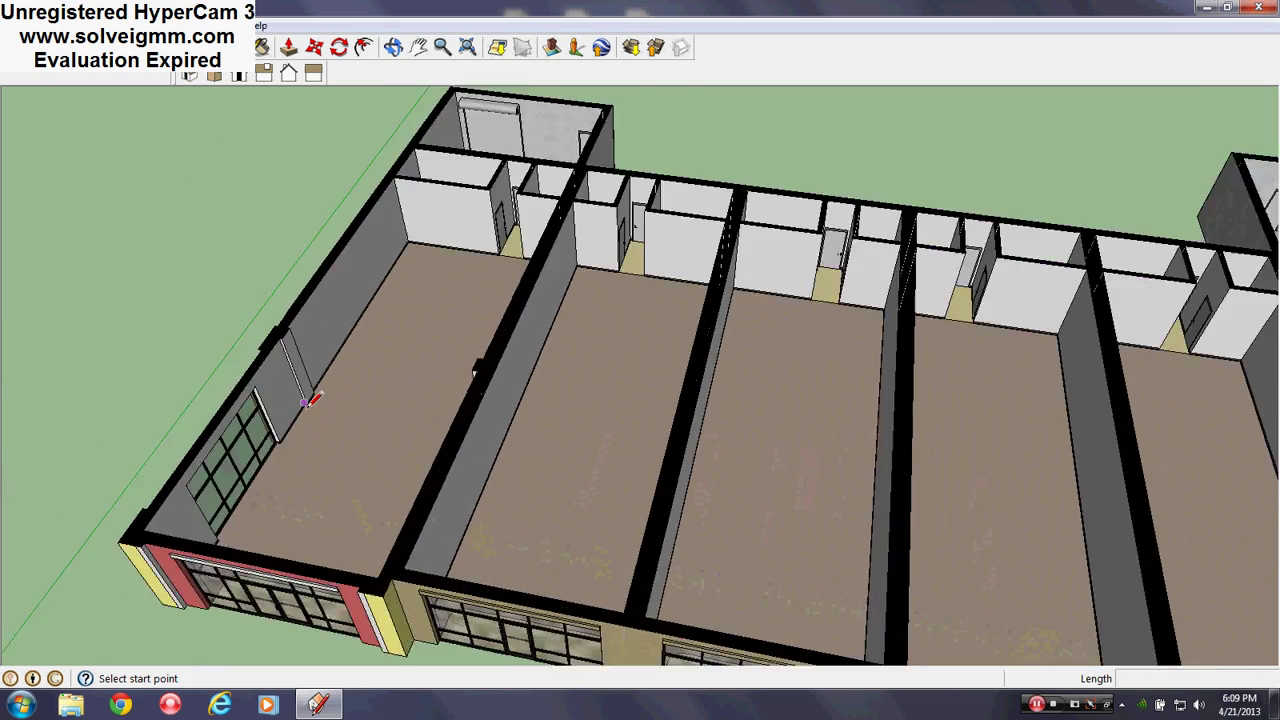
mouse_move(310, 400)
middle_mouse_down()
mouse_move(646, 366)
mouse_move(646, 449)
mouse_move(486, 520)
mouse_move(846, 343)
mouse_move(612, 392)
middle_mouse_up()
scroll(948, 475, "up", 3)
mouse_move(948, 475)
middle_mouse_down()
mouse_move(1015, 634)
mouse_move(994, 521)
middle_mouse_up()
scroll(554, 394, "down", 3)
middle_click_drag(554, 394, 592, 357)
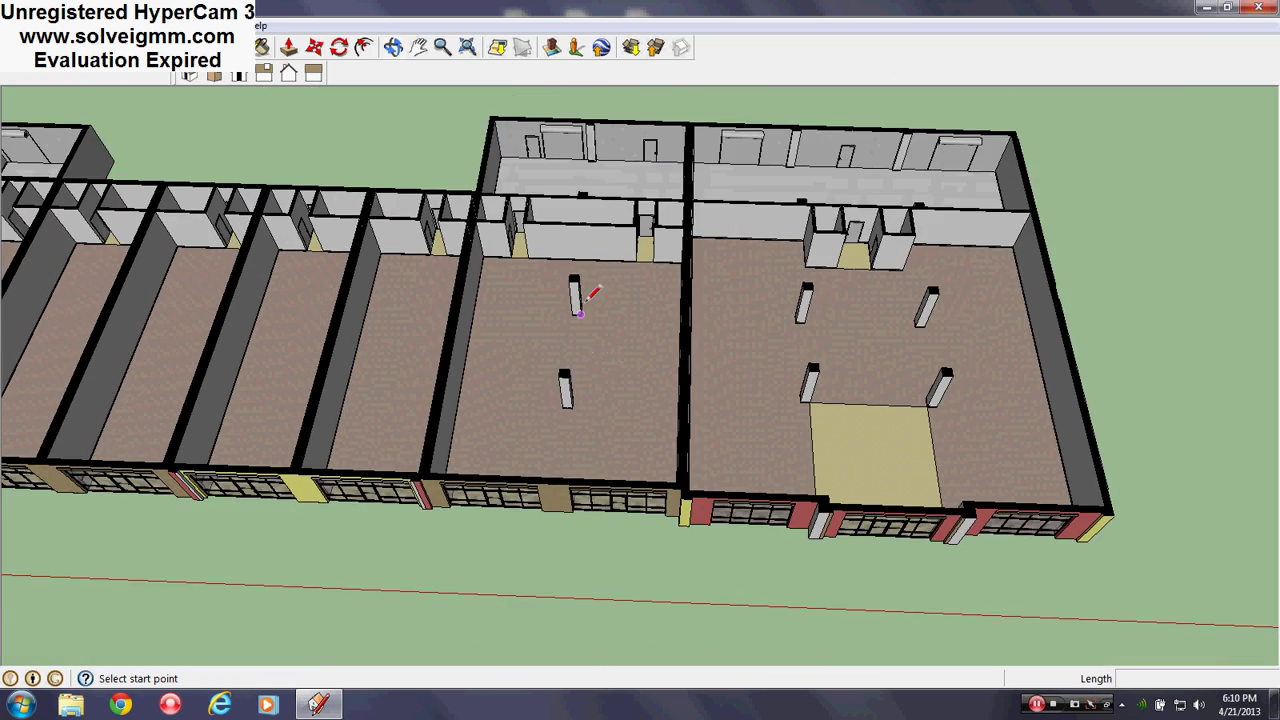
Examine the two-column unit from above, including its columns, back hallway, doors and rear storage room
scroll(586, 261, "up", 5)
middle_click_drag(591, 294, 803, 463)
scroll(541, 396, "up", 5)
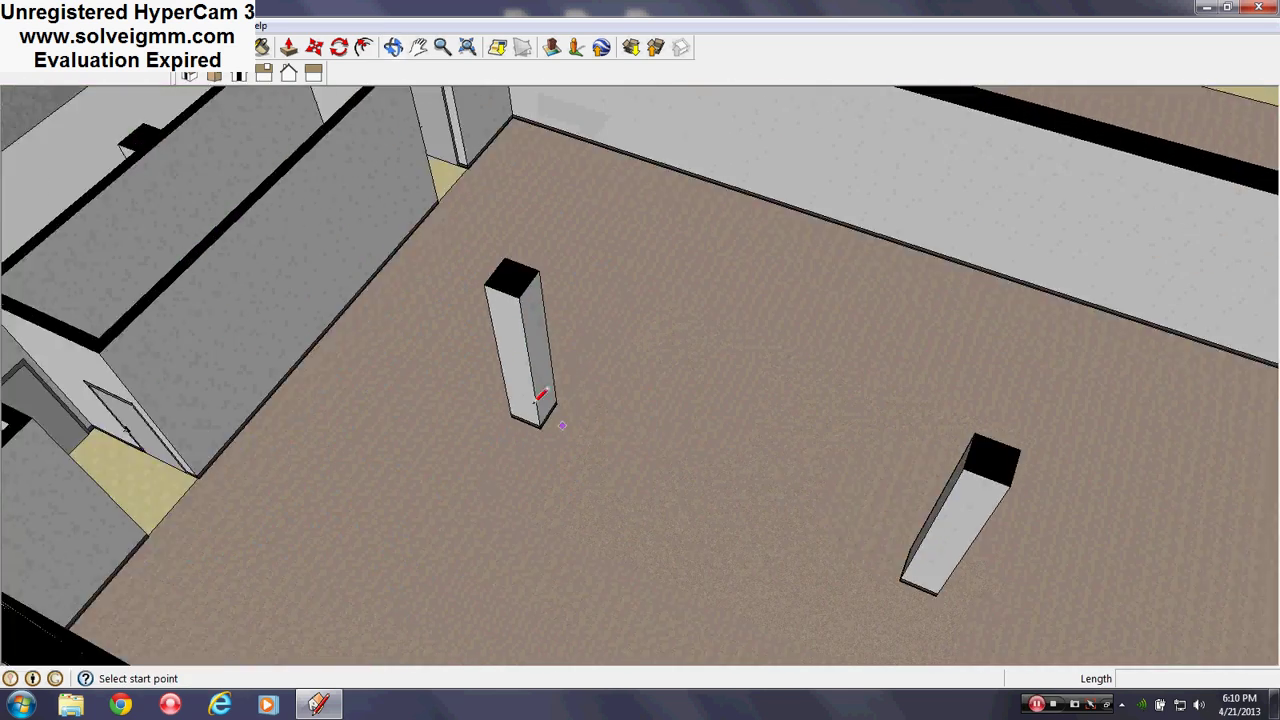
middle_click_drag(952, 611, 1047, 532)
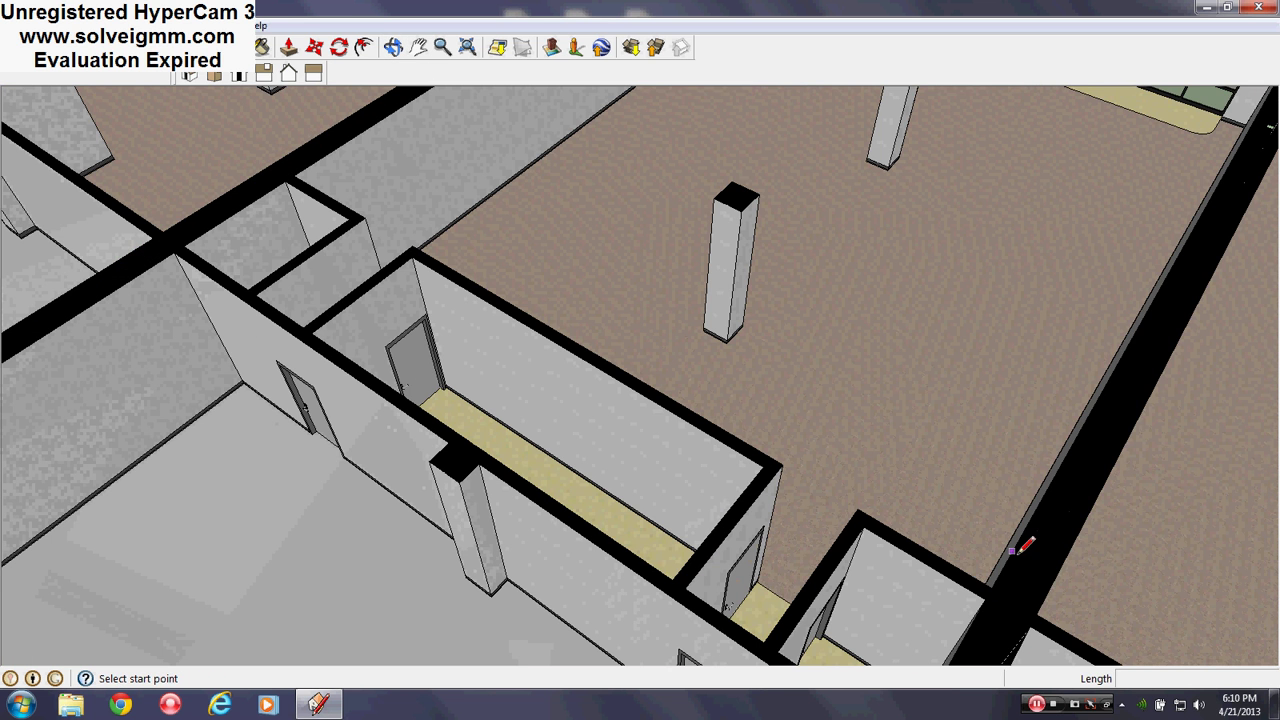
scroll(715, 487, "down", 3)
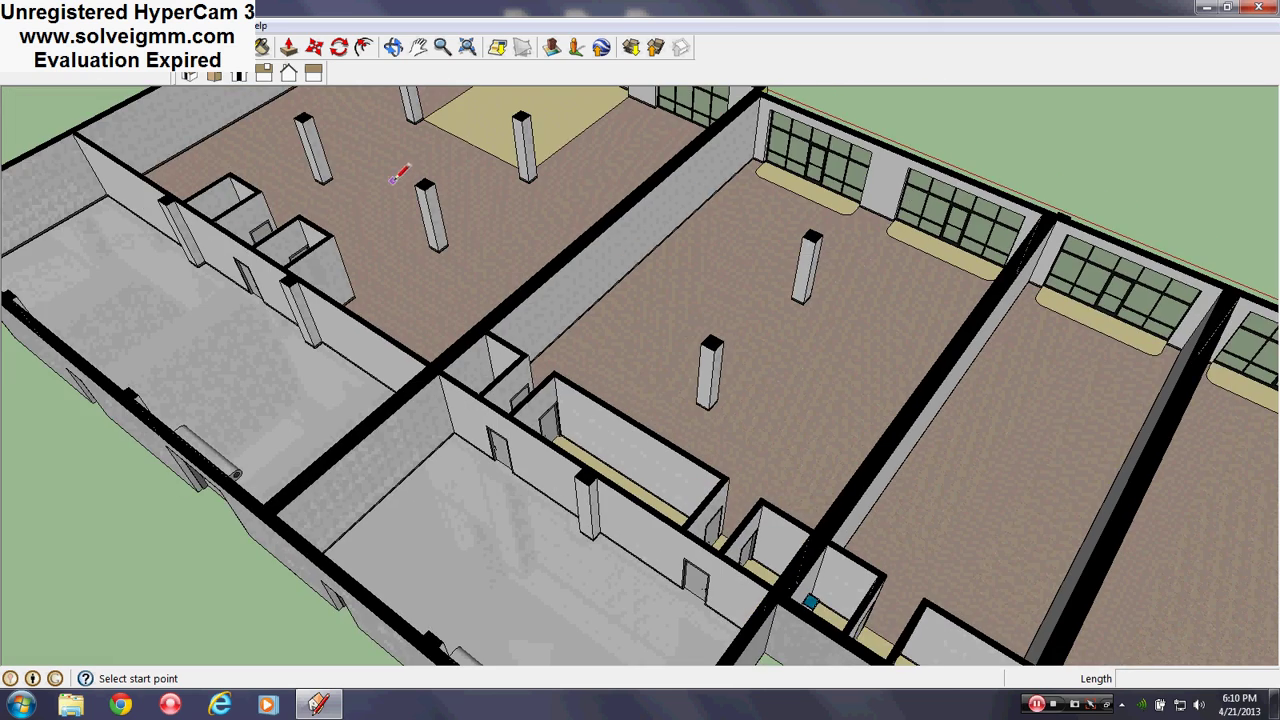
Examine the restrooms and back rooms along the rear of the empty units from overhead
middle_click_drag(398, 175, 664, 628)
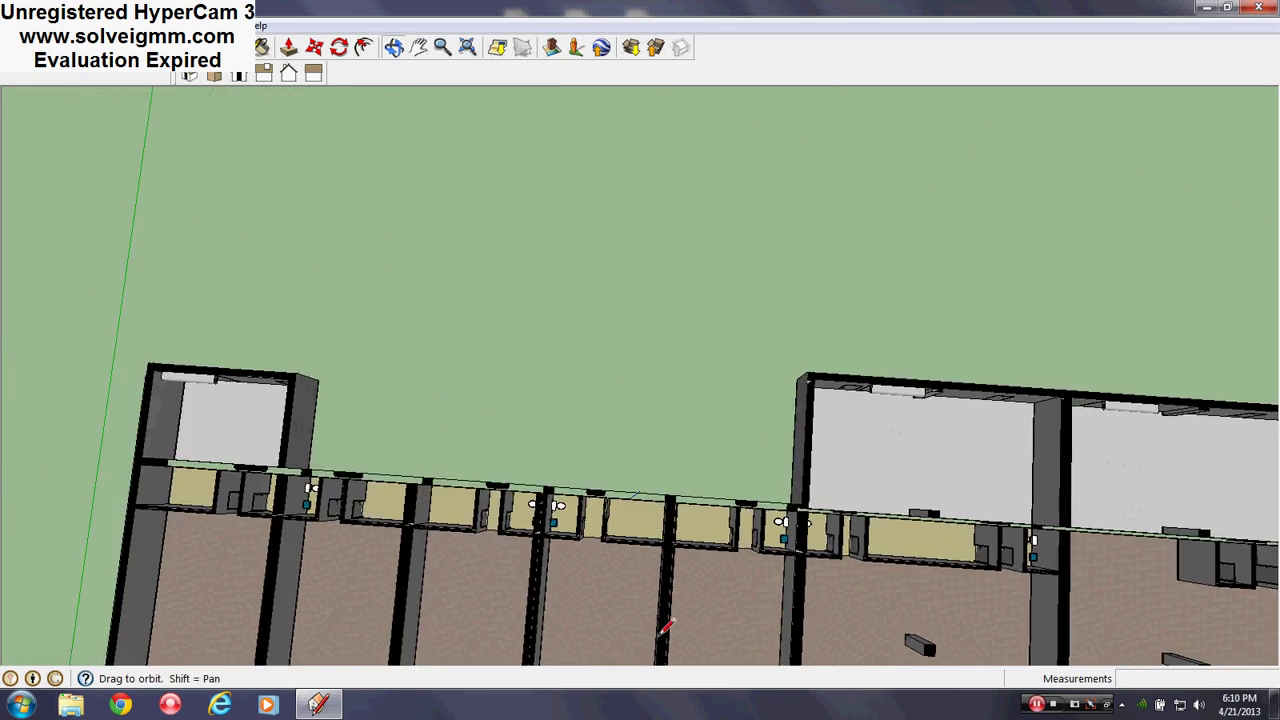
scroll(811, 551, "up", 5)
mouse_move(908, 449)
middle_mouse_down()
mouse_move(834, 371)
mouse_move(958, 393)
mouse_move(1114, 357)
mouse_move(829, 343)
mouse_move(720, 460)
mouse_move(706, 505)
mouse_move(648, 423)
mouse_move(300, 430)
middle_mouse_up()
mouse_move(566, 389)
middle_mouse_down()
mouse_move(543, 452)
mouse_move(705, 366)
mouse_move(620, 254)
middle_mouse_up()
scroll(310, 405, "down", 6)
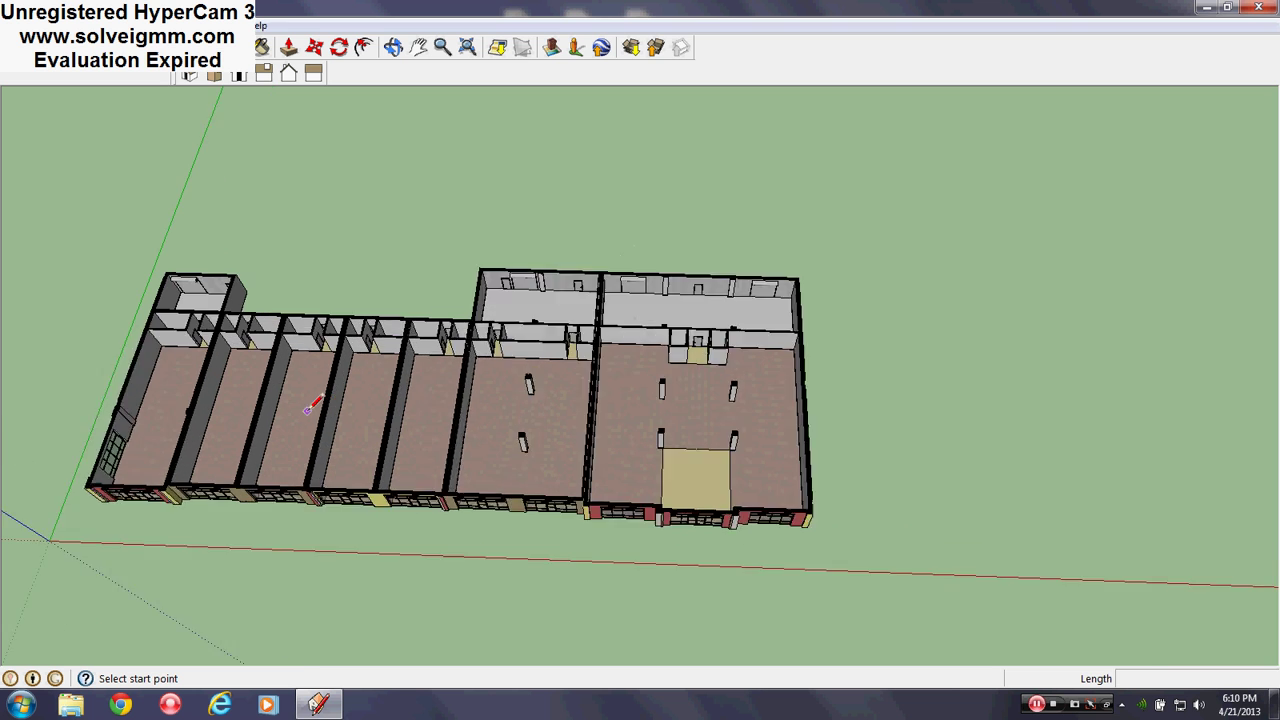
Examine the corner unit's rear storage room, roll-up door, restroom and back rooms from above
scroll(310, 405, "up", 2)
middle_click_drag(626, 257, 930, 340, "shift")
mouse_move(930, 340)
middle_mouse_down()
mouse_move(900, 529)
mouse_move(831, 429)
middle_mouse_up()
scroll(346, 389, "up", 3)
mouse_move(346, 389)
middle_mouse_down()
mouse_move(1000, 539)
mouse_move(846, 497)
middle_mouse_up()
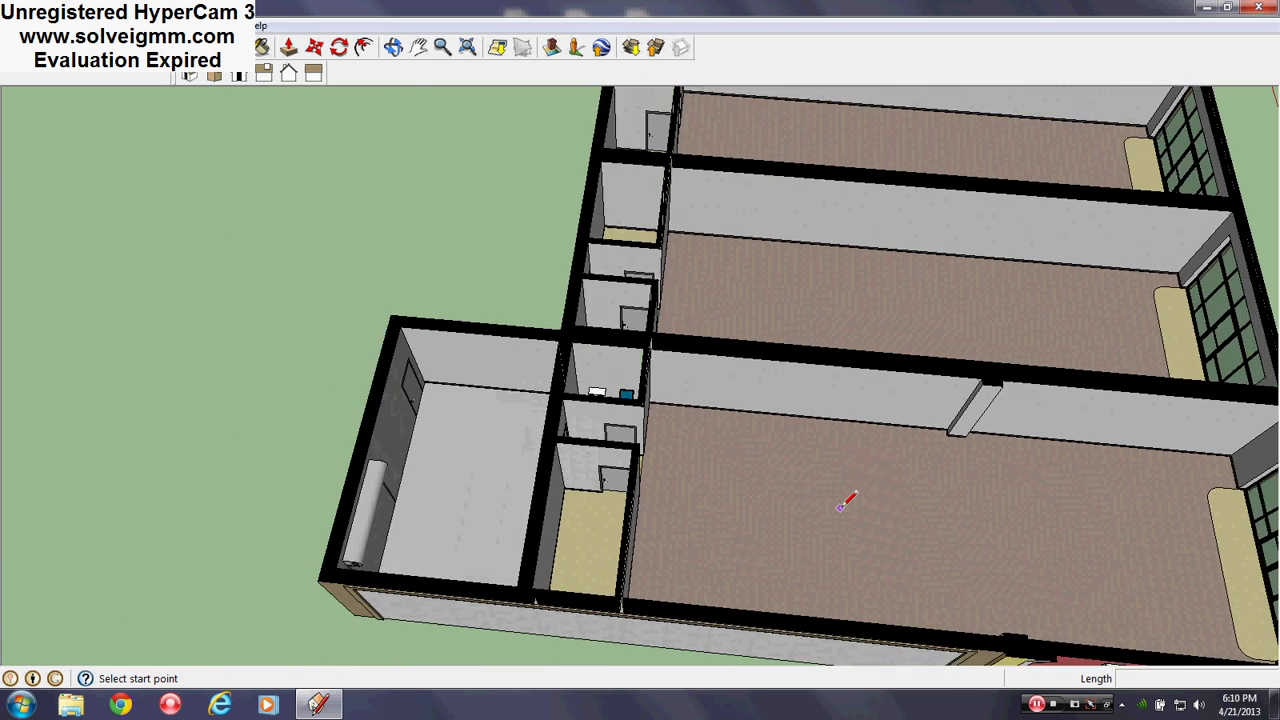
scroll(758, 467, "up", 2)
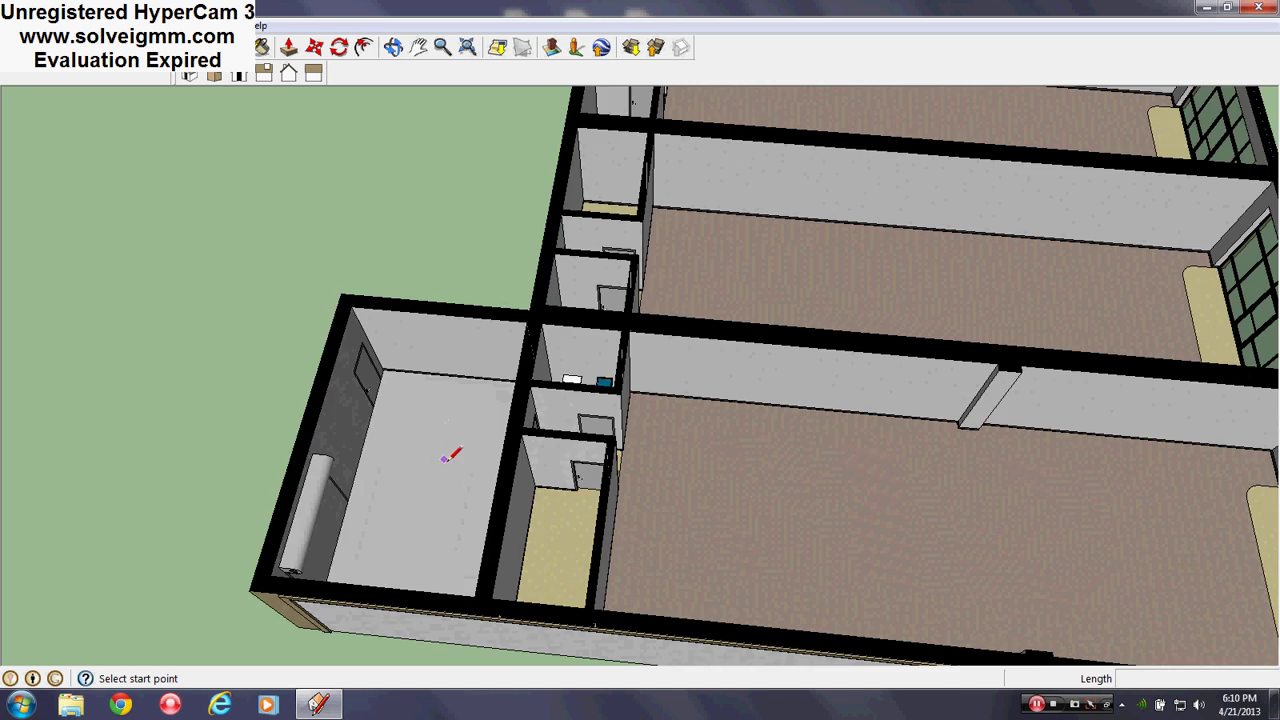
Move from the empty building to the finished shopping center and look over its parking lot and surrounding site
scroll(445, 460, "down", 5)
middle_click_drag(680, 222, 610, 600, "shift")
middle_click_drag(586, 238, 645, 590, "shift")
middle_click_drag(600, 287, 593, 601, "shift")
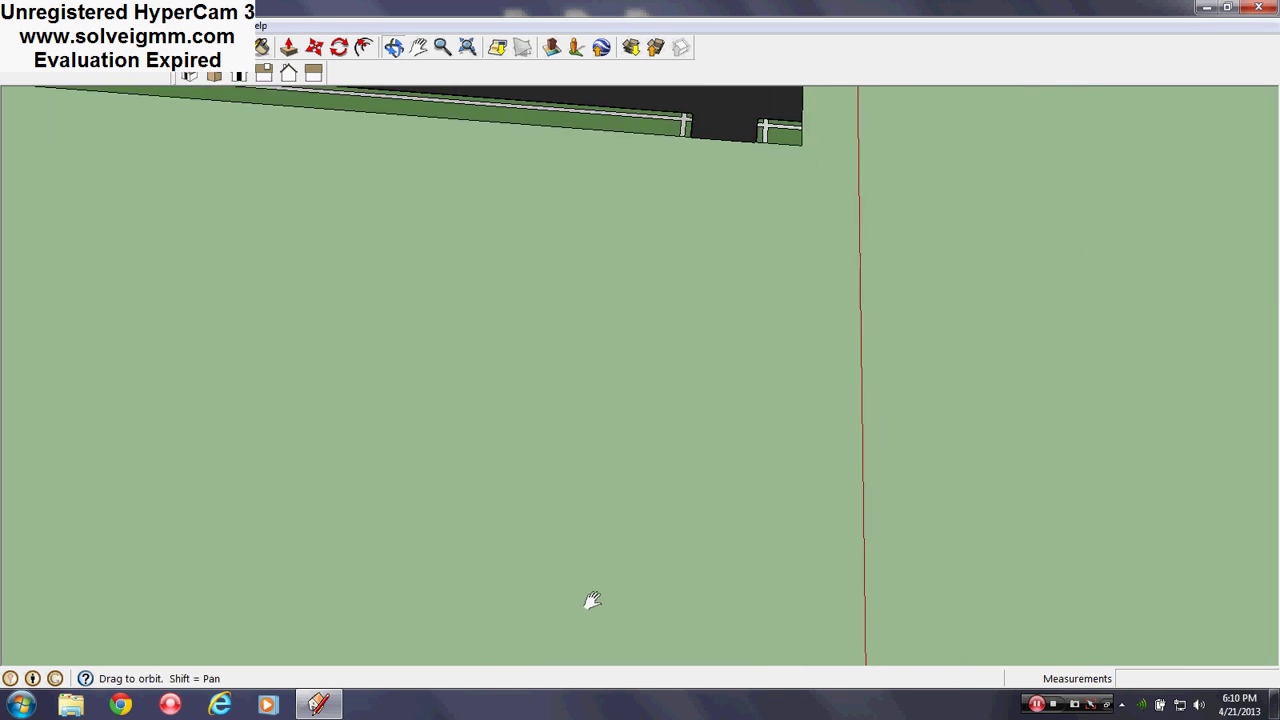
scroll(480, 166, "down", 4)
scroll(494, 286, "up", 5)
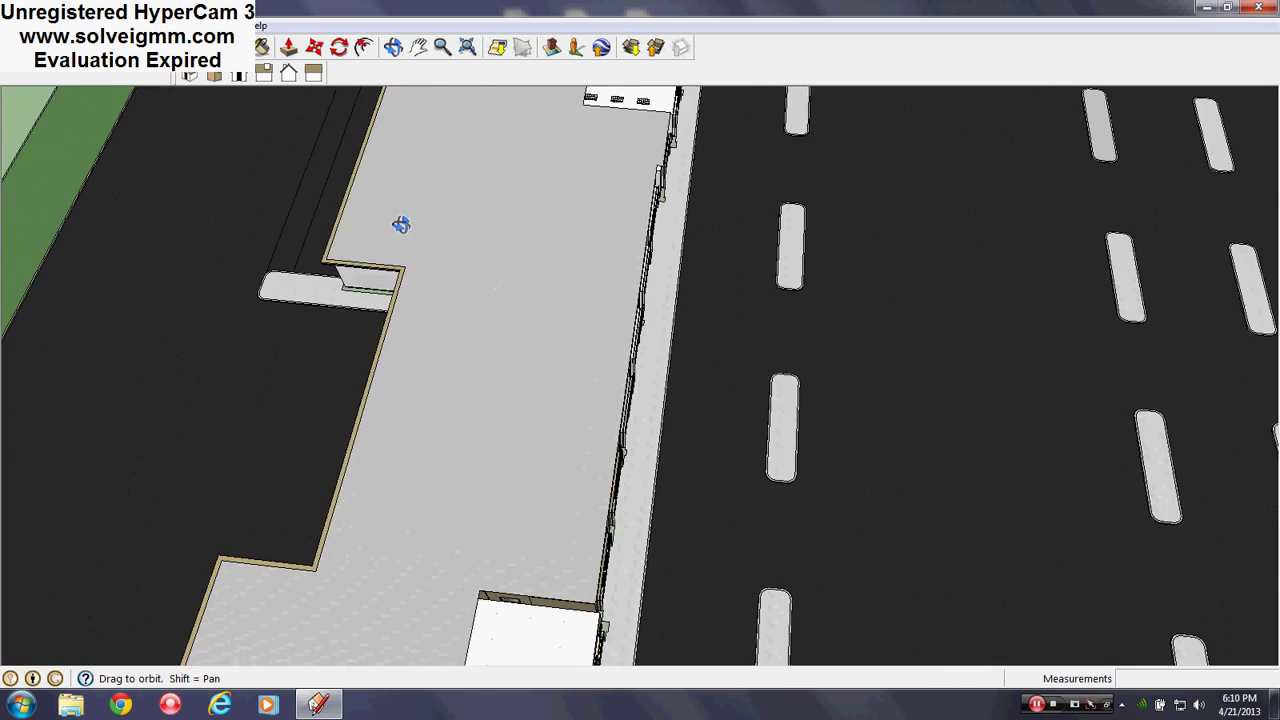
middle_click_drag(401, 224, 10, 106)
middle_click_drag(610, 325, 300, 300)
scroll(768, 375, "down", 5)
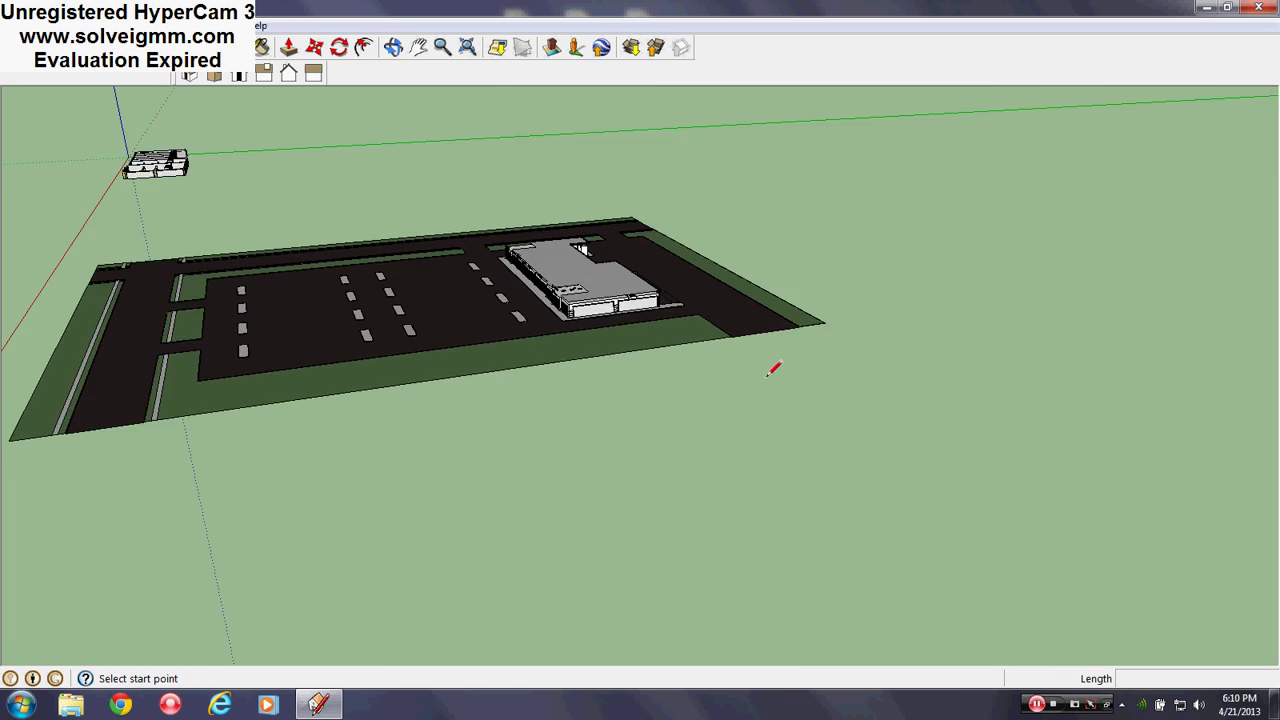
Examine the finished shopping center's roof, the Diva's Fashion Closet and Crown Jewelers storefronts, and the space above the jewelry store
scroll(563, 236, "up", 9)
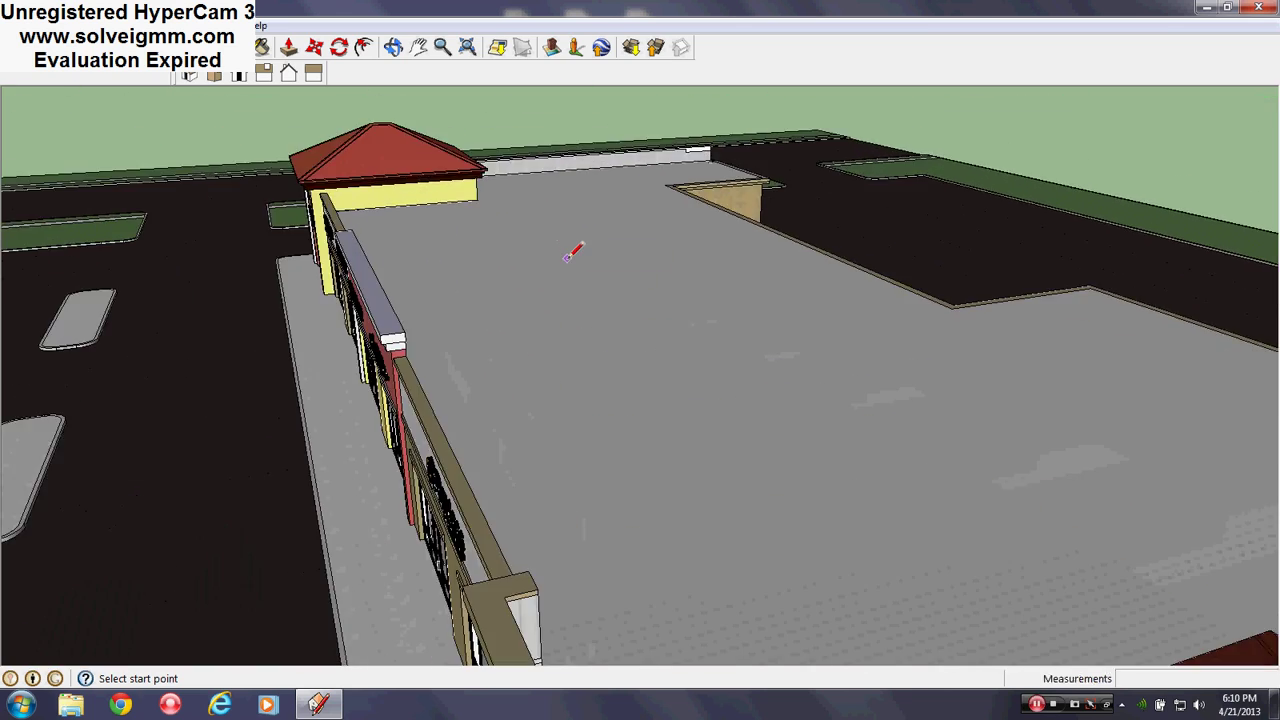
mouse_move(573, 252)
middle_mouse_down()
mouse_move(520, 160)
mouse_move(880, 291)
mouse_move(340, 176)
mouse_move(900, 120)
middle_mouse_up()
scroll(437, 517, "up", 5)
mouse_move(437, 517)
middle_mouse_down()
mouse_move(354, 277)
mouse_move(400, 260)
middle_mouse_up()
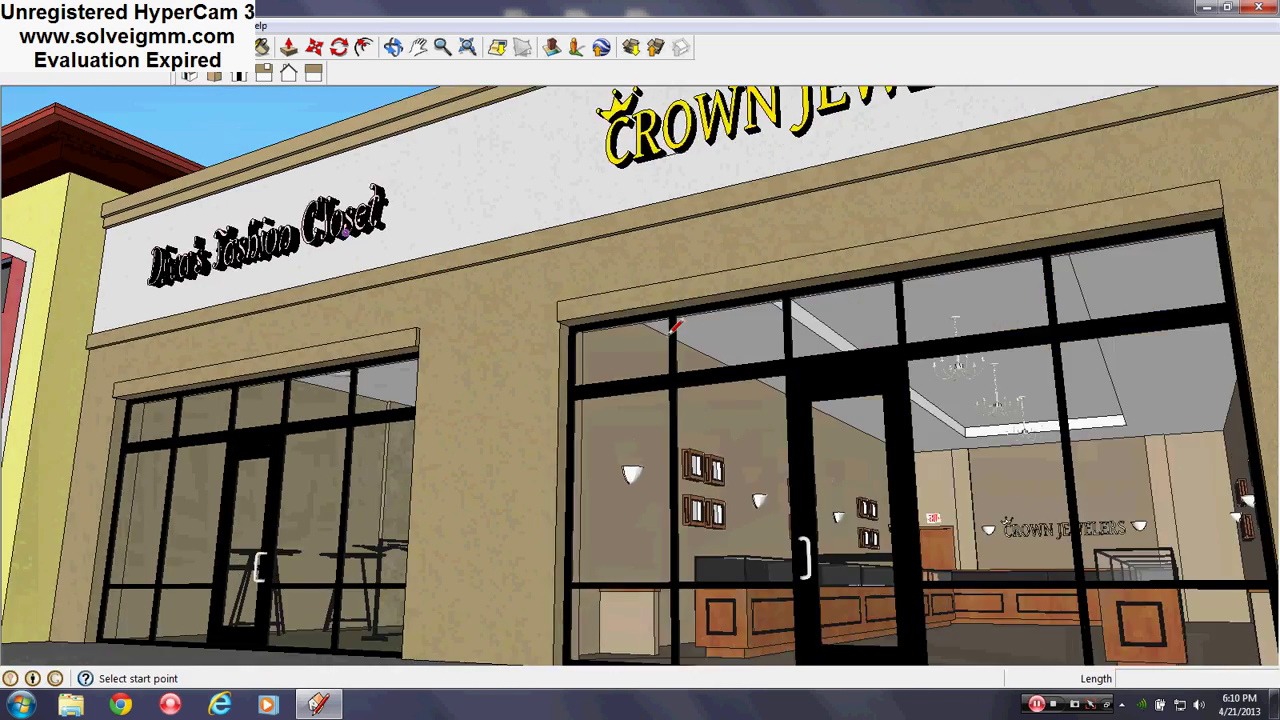
scroll(674, 329, "up", 2)
mouse_move(610, 440)
middle_mouse_down()
mouse_move(568, 395)
mouse_move(568, 437)
mouse_move(560, 397)
mouse_move(586, 291)
mouse_move(455, 521)
middle_mouse_up()
scroll(560, 397, "up", 2)
key("l")
middle_click_drag(580, 220, 560, 165)
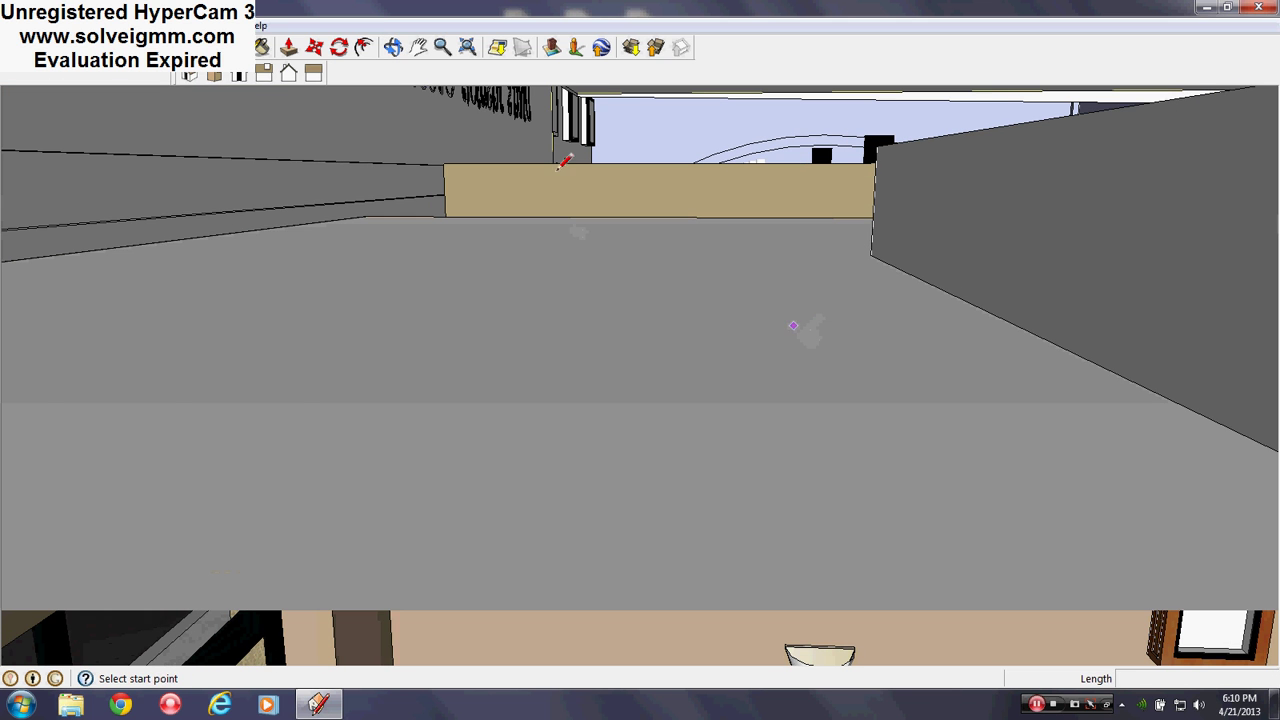
Place a horizontal section plane at ceiling level in the finished shopping center to cut away the roof and expose the store interiors
left_click(174, 25)
mouse_move(142, 25)
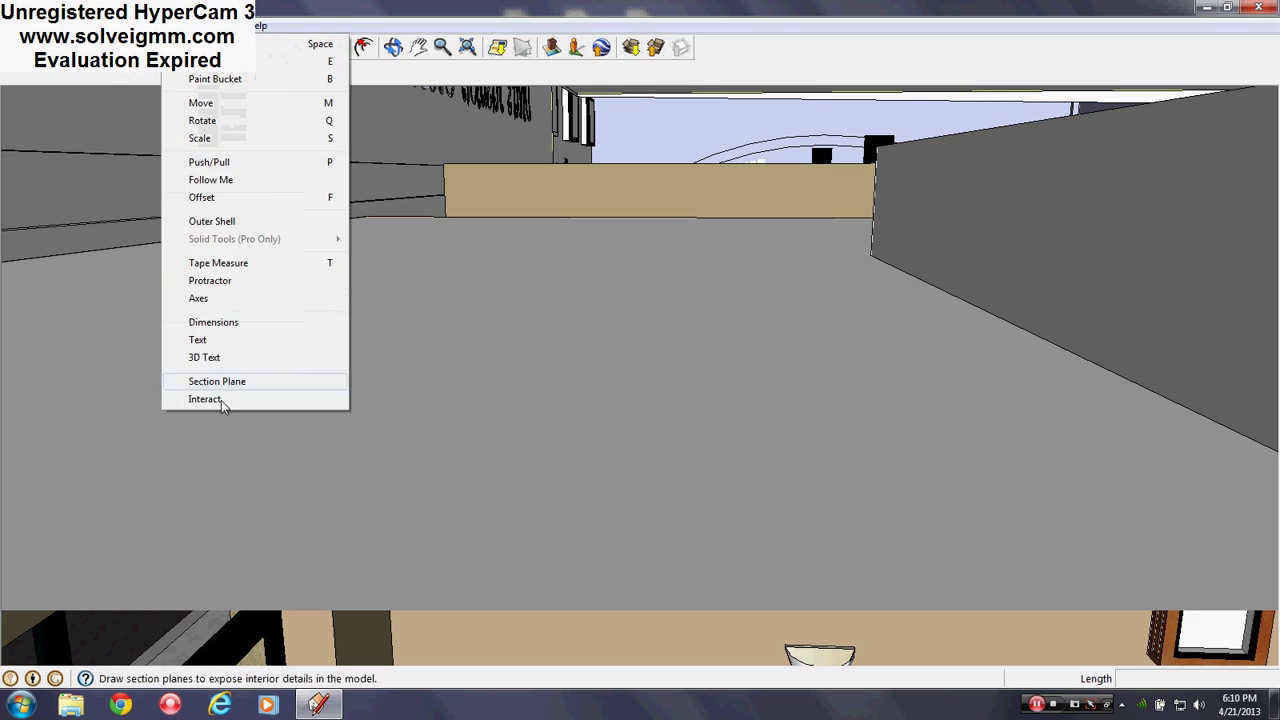
left_click(535, 300)
middle_click_drag(535, 300, 966, 591)
scroll(723, 523, "down", 8)
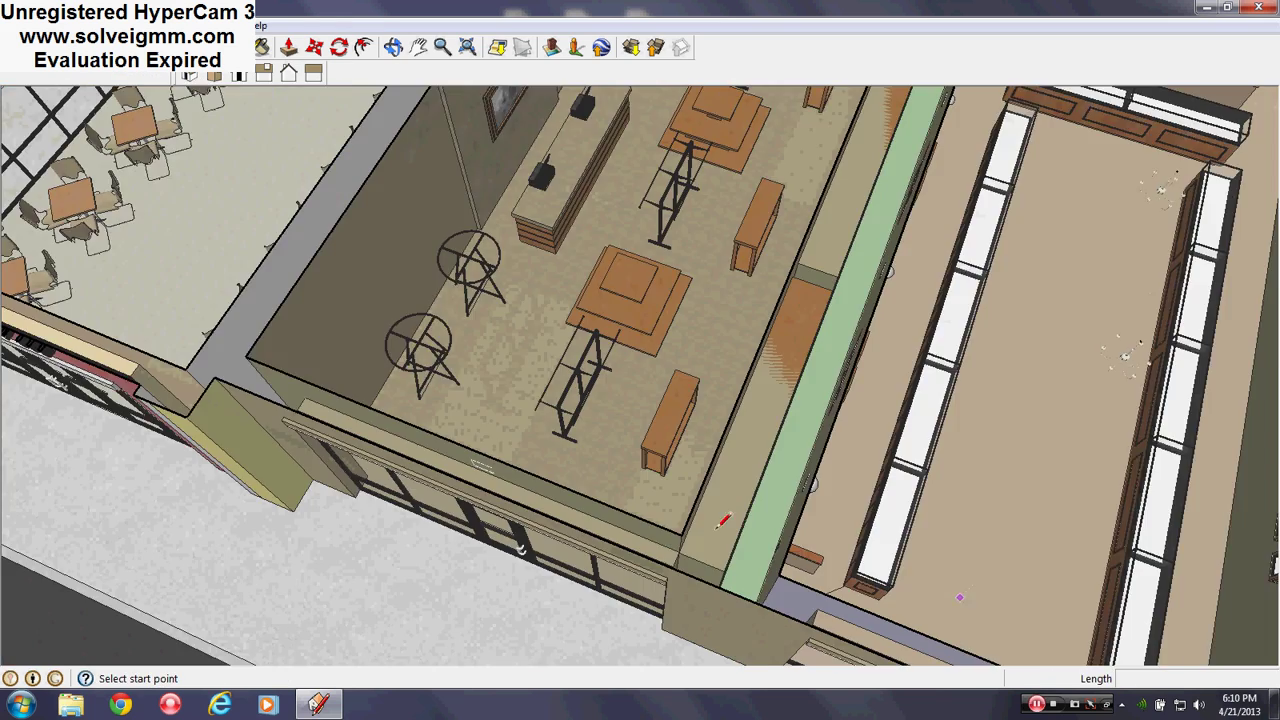
middle_click_drag(634, 523, 763, 286)
key("l")
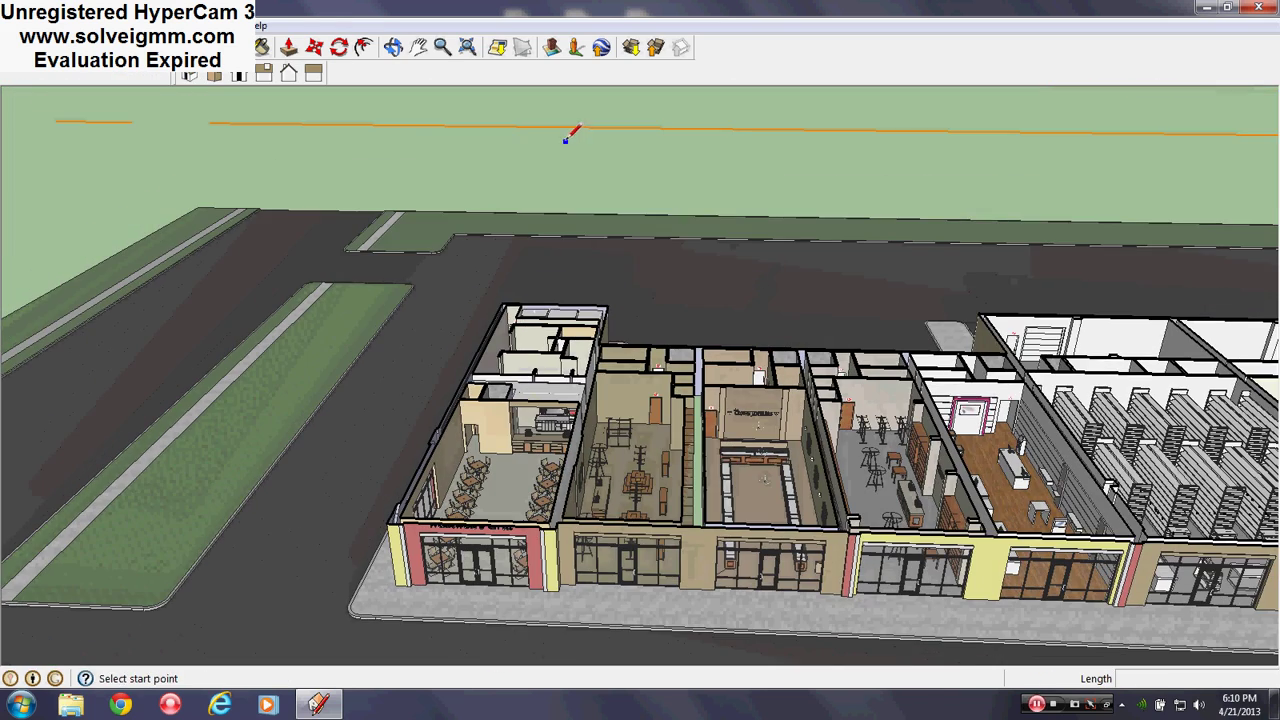
Examine the restaurant, its kitchen, the jewelry store, the neighboring small shops and the shoe store from above
left_click(603, 186)
middle_click_drag(603, 186, 618, 527)
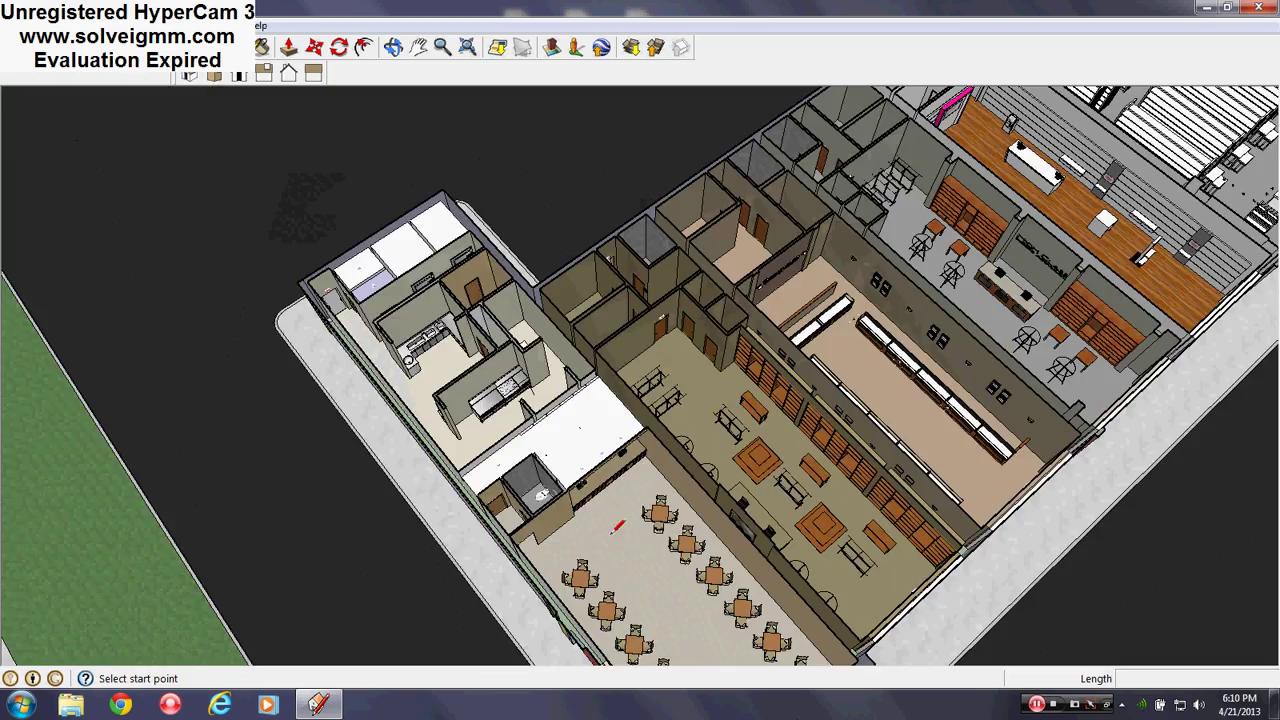
scroll(389, 376, "up", 2)
middle_click_drag(389, 376, 20, 184)
scroll(293, 240, "down", 5)
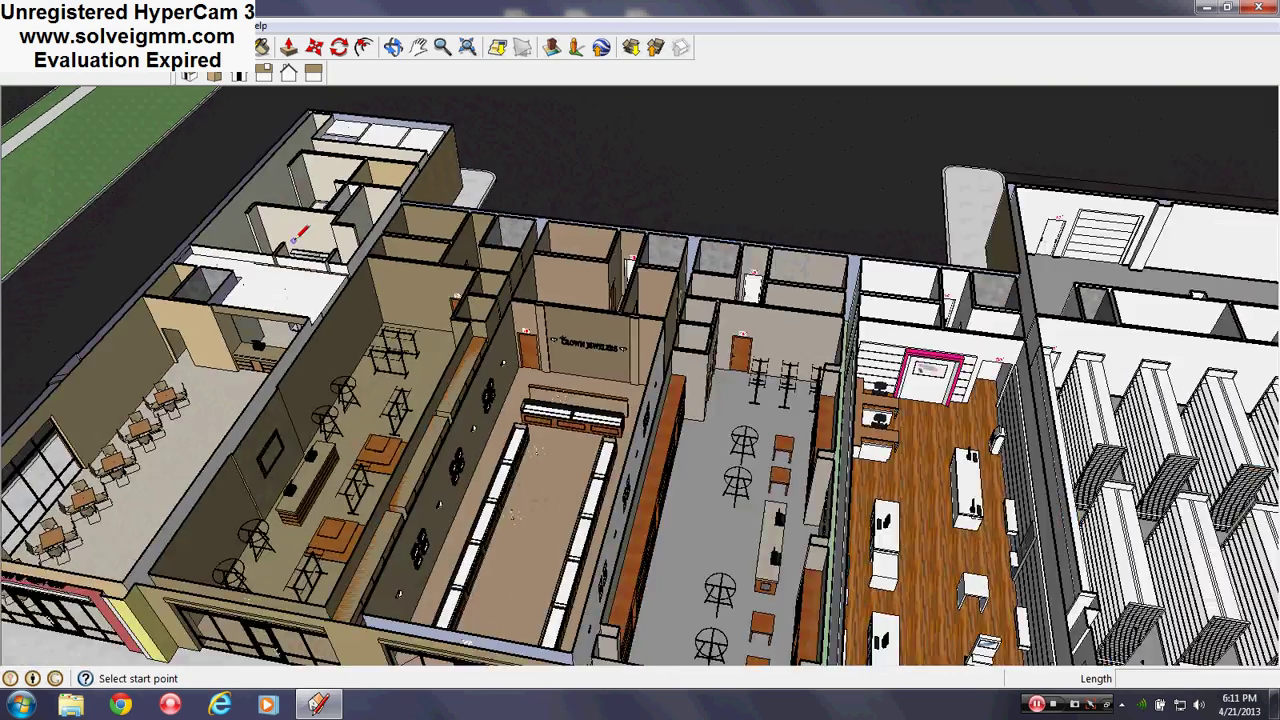
scroll(880, 358, "up", 3)
middle_click_drag(862, 347, 884, 535)
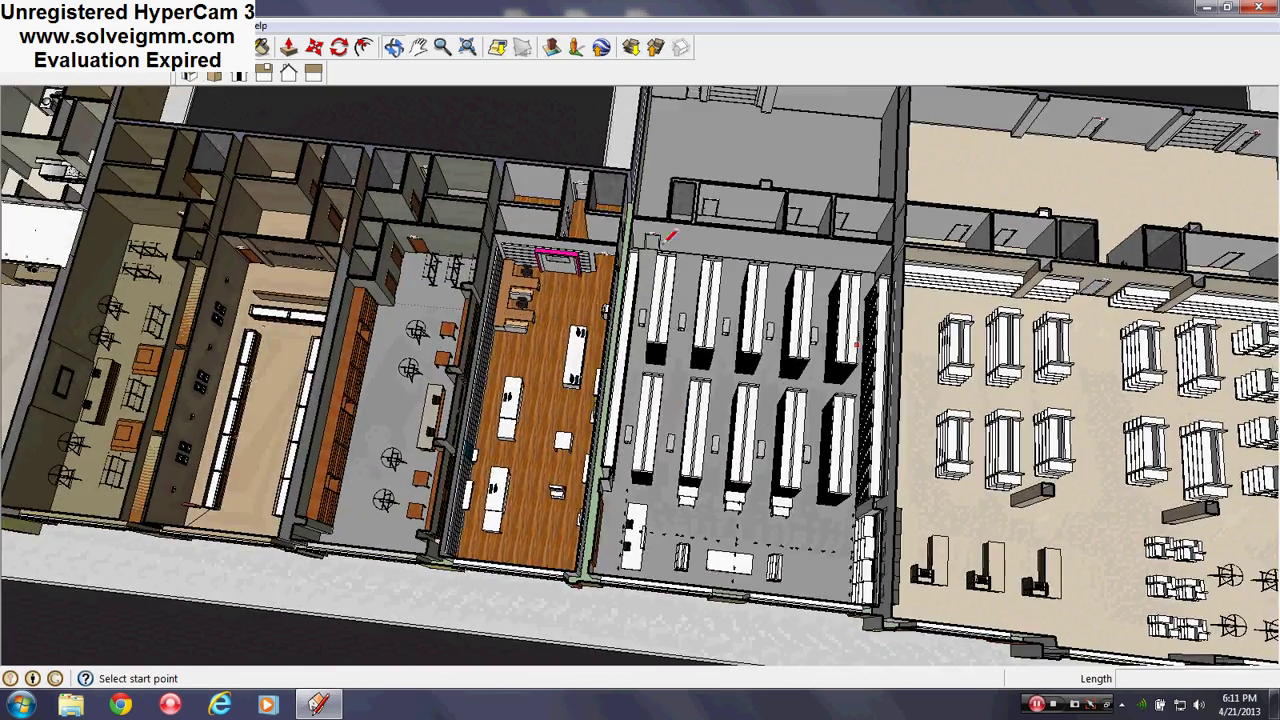
scroll(464, 205, "up", 3)
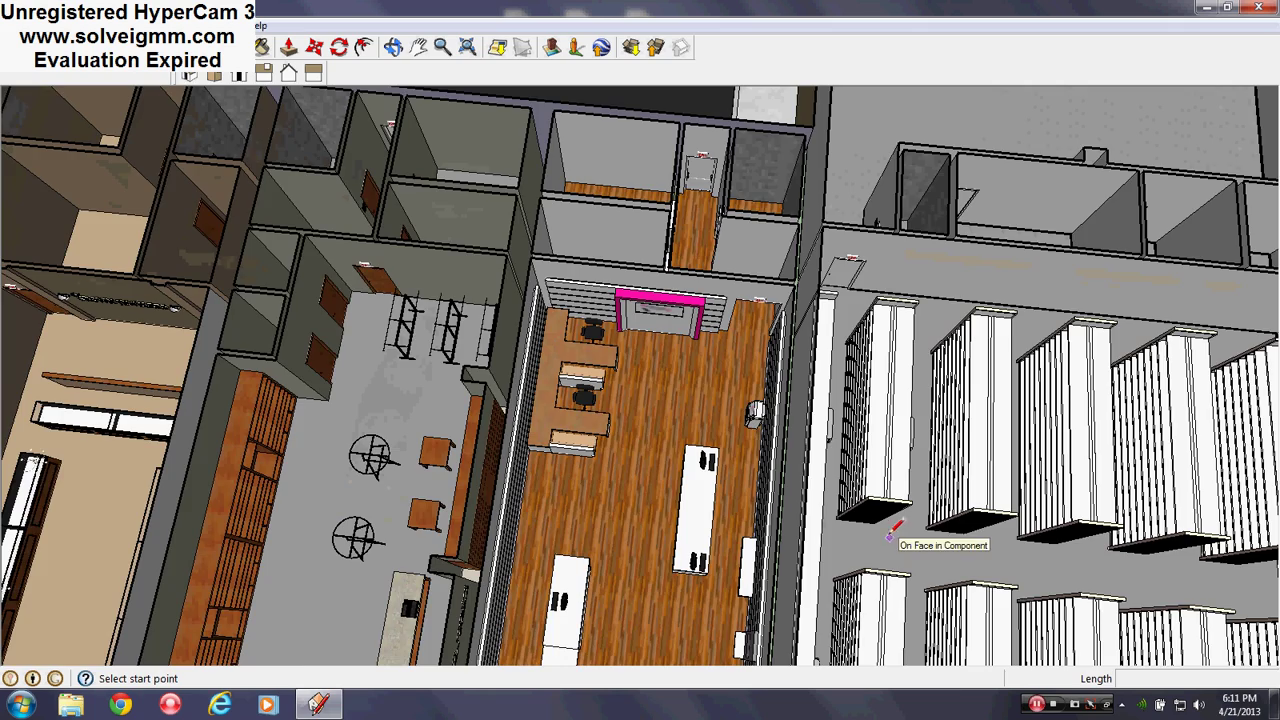
scroll(729, 294, "down", 3)
scroll(610, 396, "down", 3)
middle_click_drag(610, 396, 595, 320)
scroll(593, 315, "down", 3)
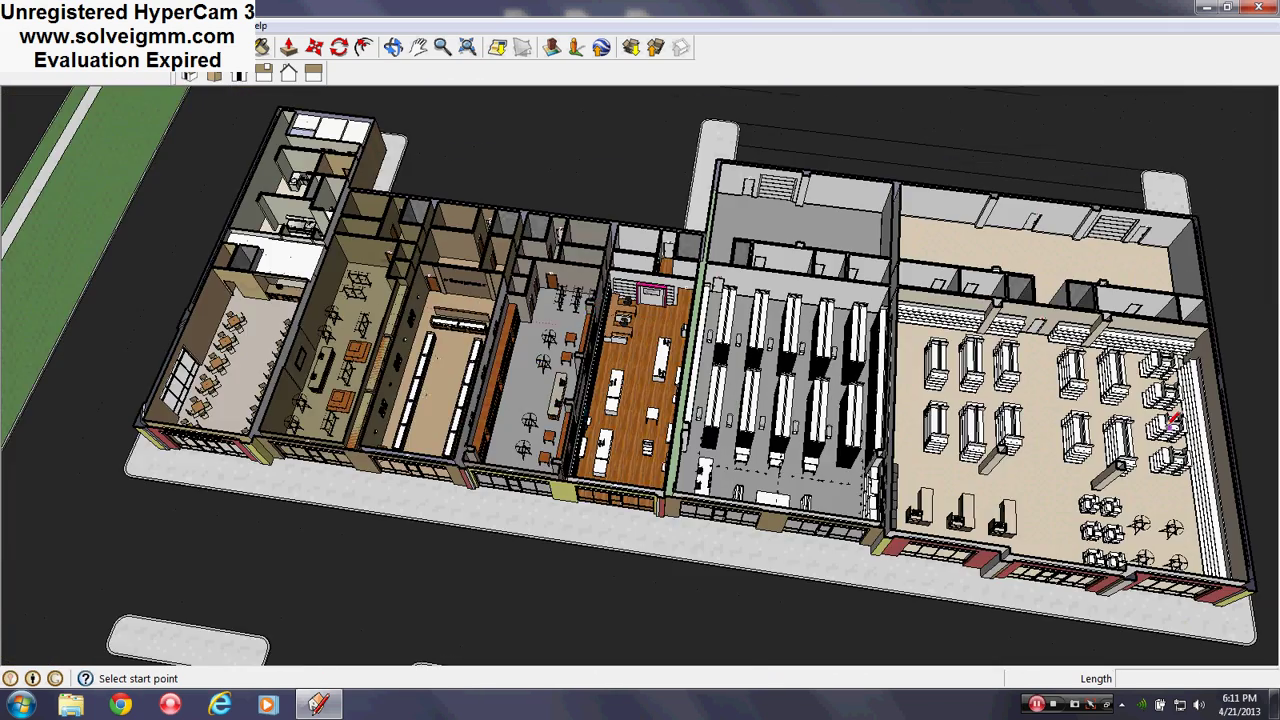
Examine the Dollar Box store's shelving, checkout counters and front windows from above
scroll(1172, 418, "up", 3)
mouse_move(1230, 470)
middle_mouse_down()
mouse_move(910, 497)
mouse_move(911, 423)
mouse_move(860, 358)
middle_mouse_up()
scroll(983, 485, "up", 4)
scroll(855, 360, "down", 4)
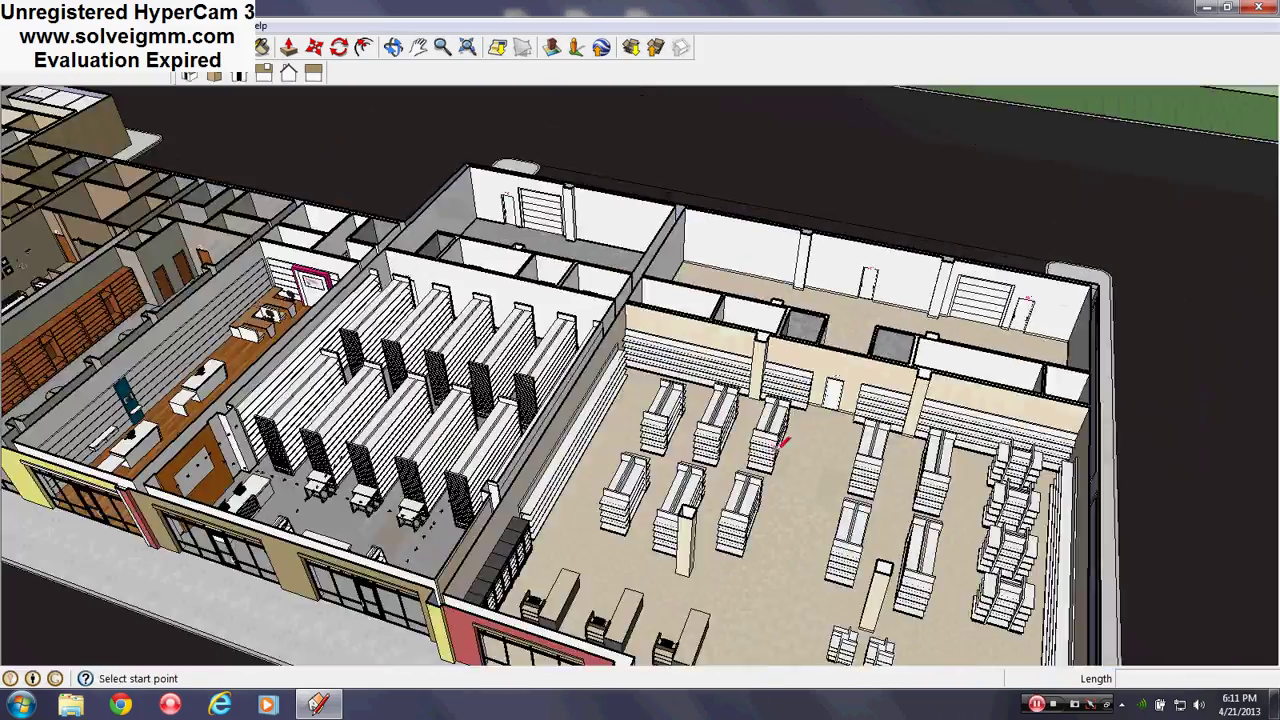
scroll(780, 445, "down", 2)
scroll(636, 557, "up", 5)
mouse_move(636, 557)
middle_mouse_down()
mouse_move(140, 583)
mouse_move(151, 455)
mouse_move(493, 375)
middle_mouse_up()
middle_click_drag(1090, 466, 563, 506)
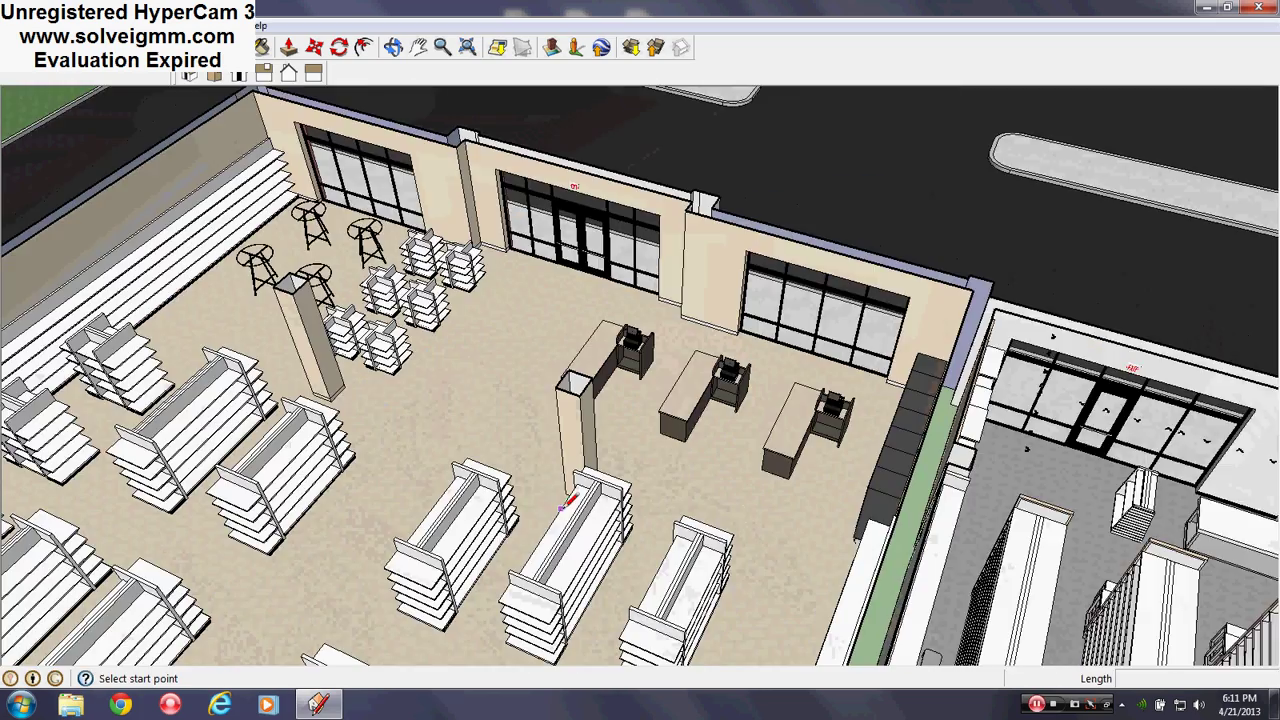
mouse_move(370, 398)
middle_mouse_down()
mouse_move(663, 494)
mouse_move(605, 376)
middle_mouse_up()
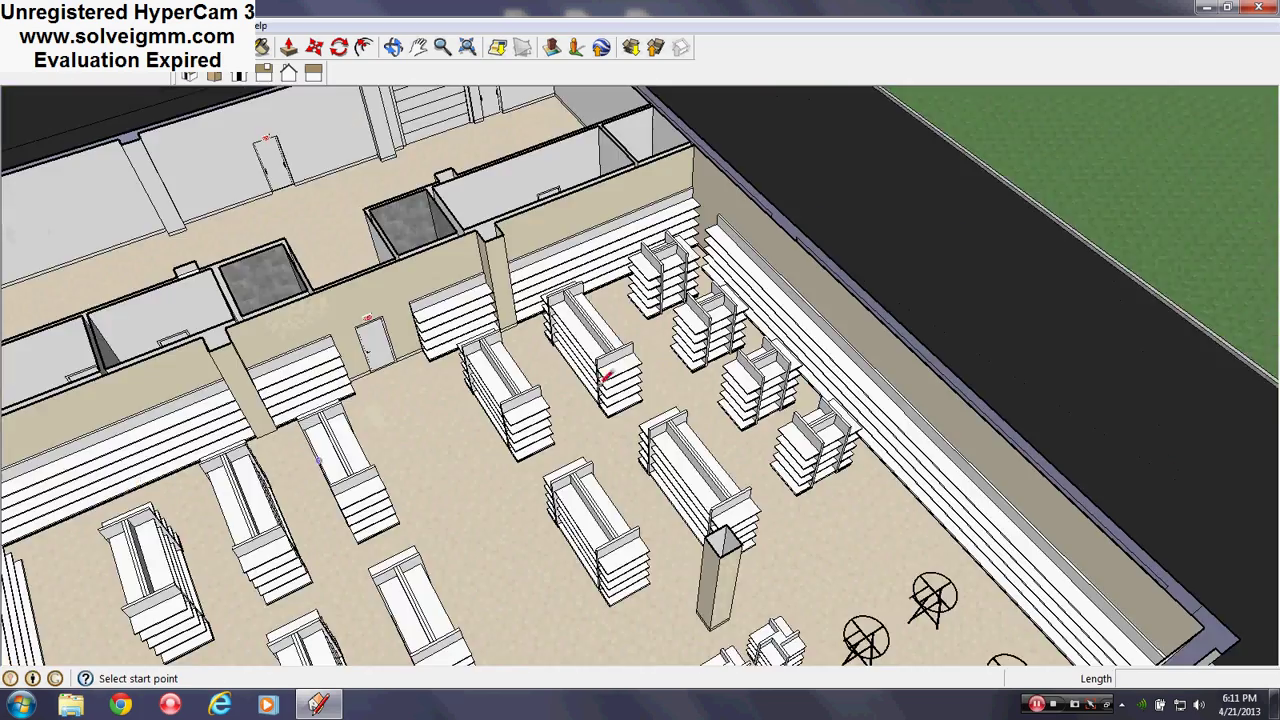
Examine the Dollar Box back wall and the large stores' rear storage rooms, back rooms and roll-up door
mouse_move(708, 292)
middle_mouse_down()
mouse_move(597, 329)
mouse_move(300, 370)
mouse_move(873, 645)
middle_mouse_up()
scroll(868, 652, "down", 3)
mouse_move(449, 321)
middle_mouse_down("shift")
mouse_move(563, 473)
mouse_move(570, 560)
middle_mouse_up("shift")
scroll(603, 415, "up", 5)
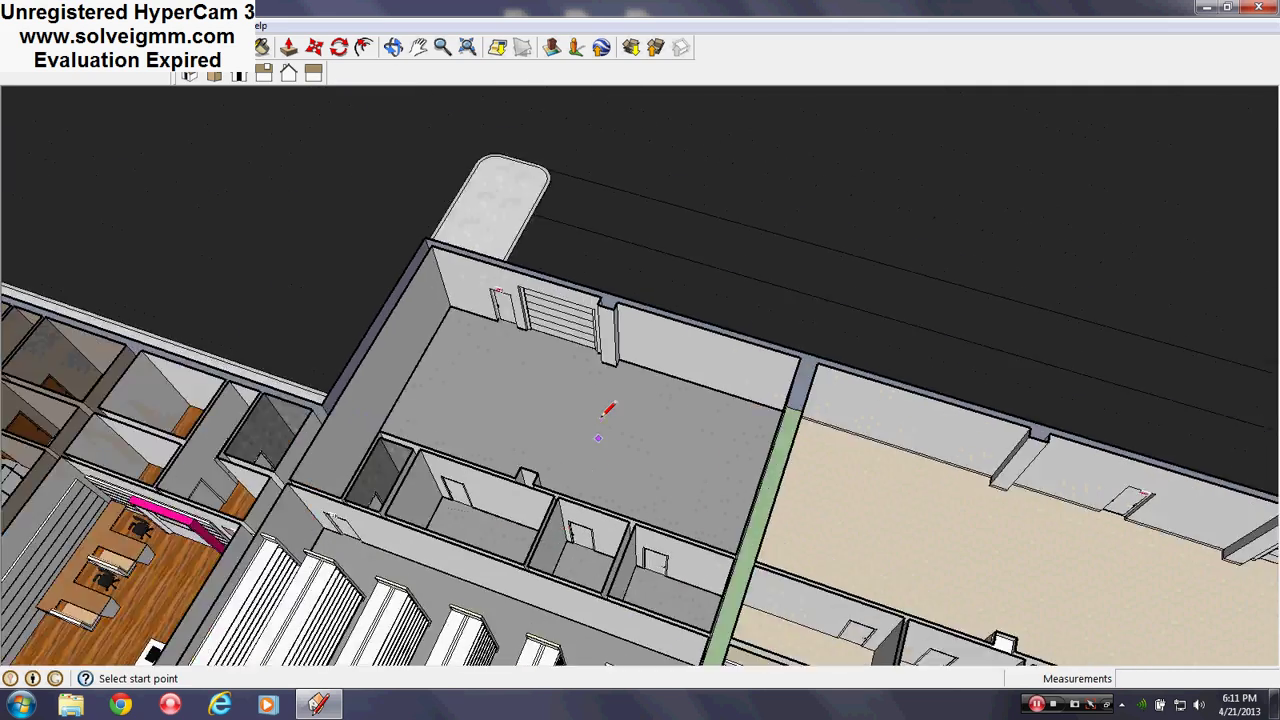
middle_click_drag(600, 418, 1020, 332)
scroll(477, 331, "up", 4)
mouse_move(477, 331)
middle_mouse_down()
mouse_move(518, 231)
mouse_move(440, 340)
mouse_move(551, 429)
mouse_move(1043, 423)
middle_mouse_up()
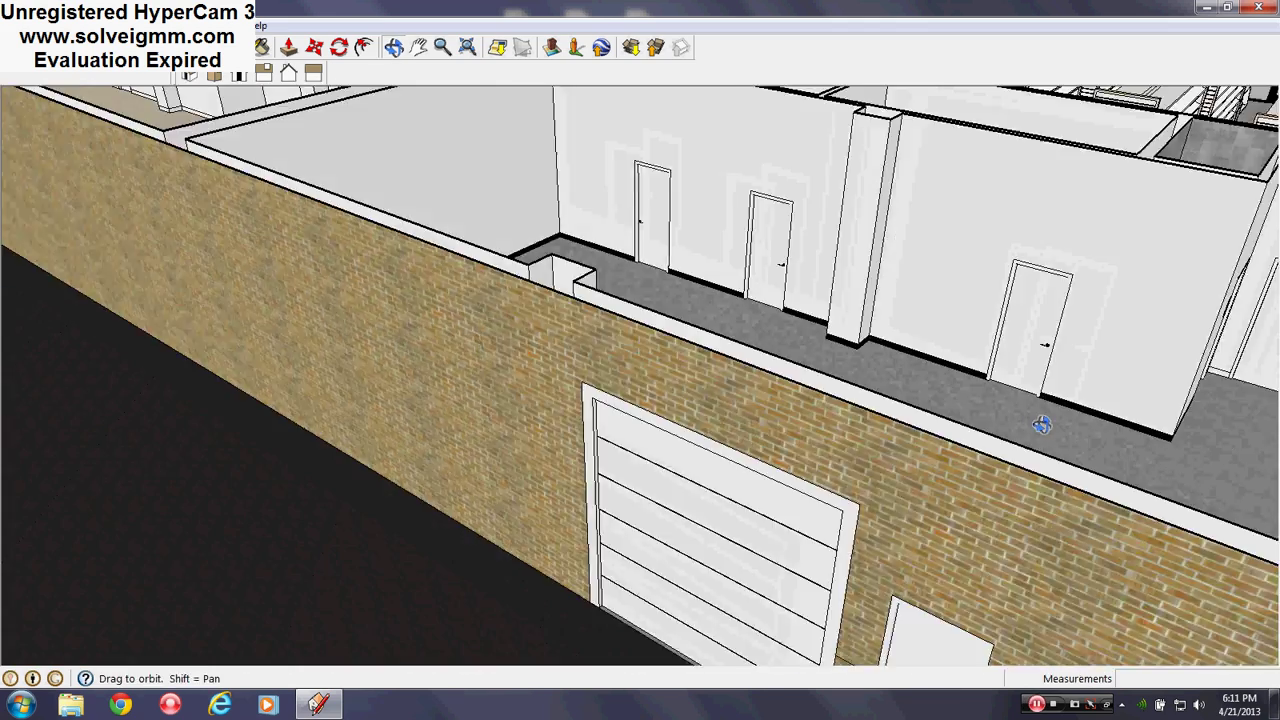
scroll(1043, 423, "down", 4)
scroll(404, 182, "down", 4)
Undo the section cut on the shopping center and look over the storefronts at the Dollar Box end
mouse_move(404, 182)
middle_mouse_down()
mouse_move(620, 330)
mouse_move(1092, 582)
middle_mouse_up()
left_click_drag(1092, 582, 1230, 590)
scroll(730, 430, "down", 4)
mouse_move(572, 382)
middle_mouse_down()
mouse_move(760, 420)
mouse_move(702, 385)
mouse_move(700, 345)
middle_mouse_up()
key("ctrl+z")
key("ctrl+z")
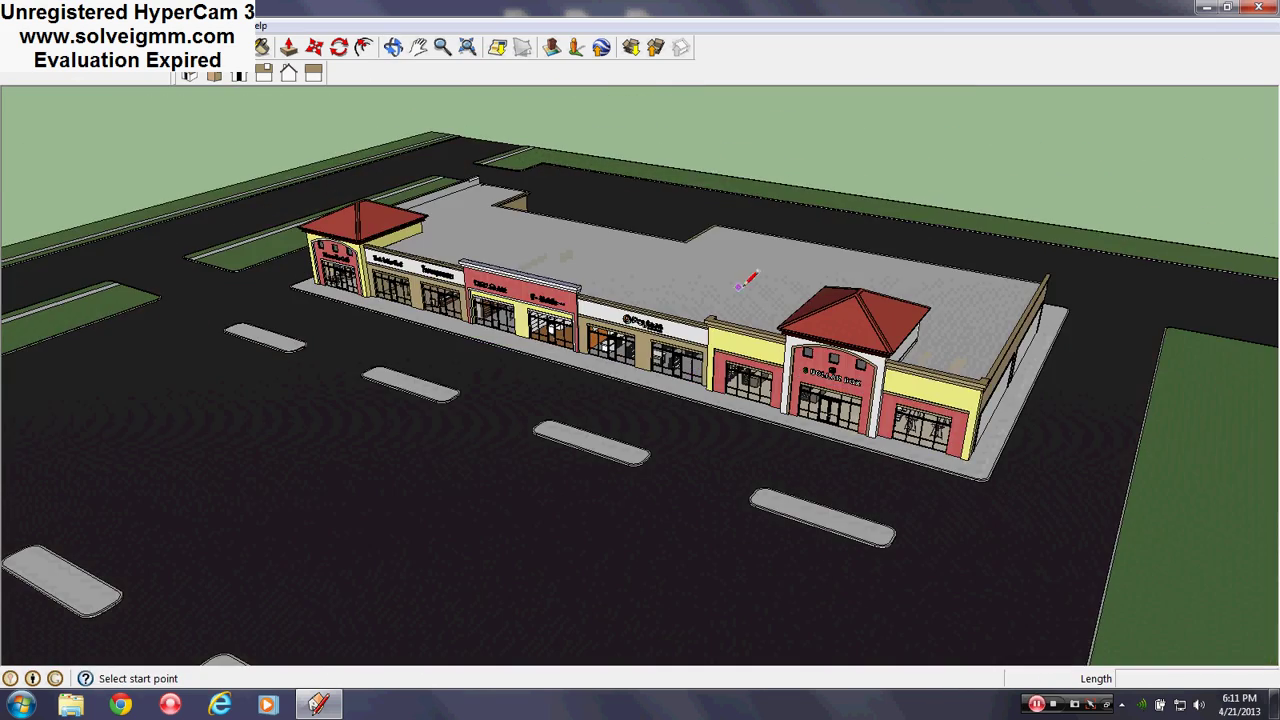
mouse_move(918, 310)
middle_mouse_down()
mouse_move(889, 271)
mouse_move(763, 209)
mouse_move(857, 171)
mouse_move(750, 400)
middle_mouse_up()
scroll(764, 455, "up", 5)
middle_click_drag(766, 456, 798, 382)
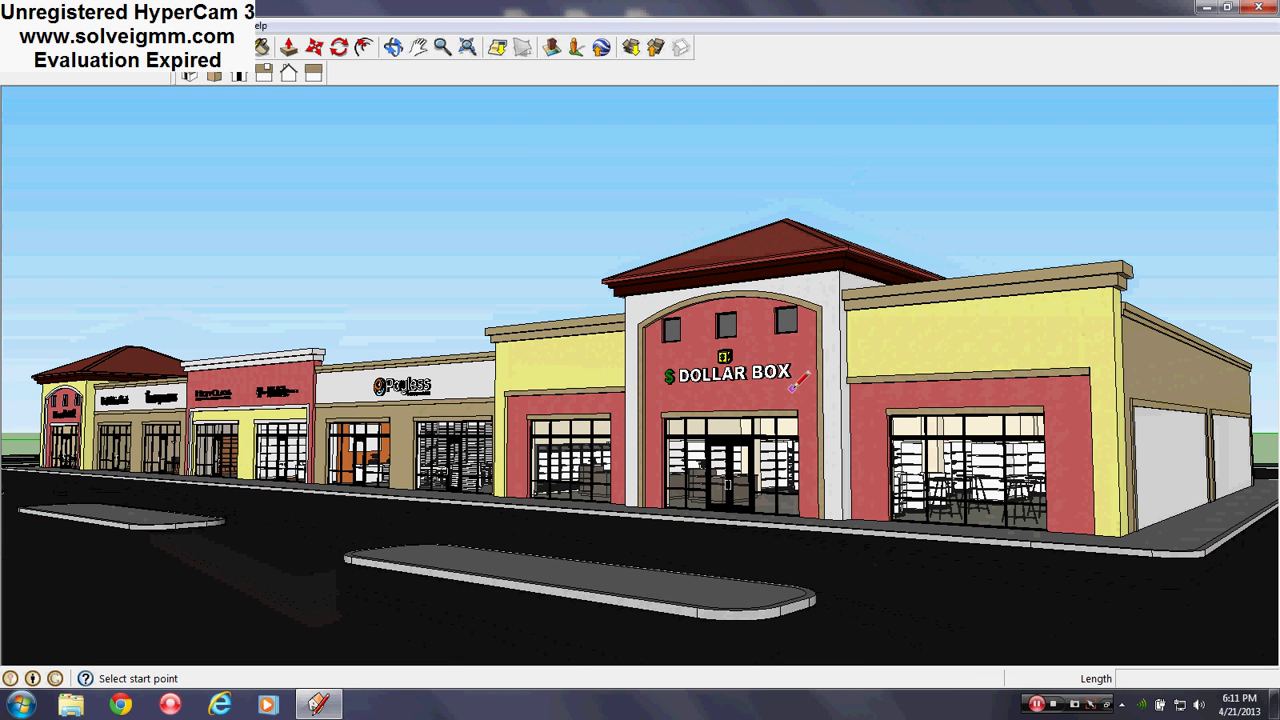